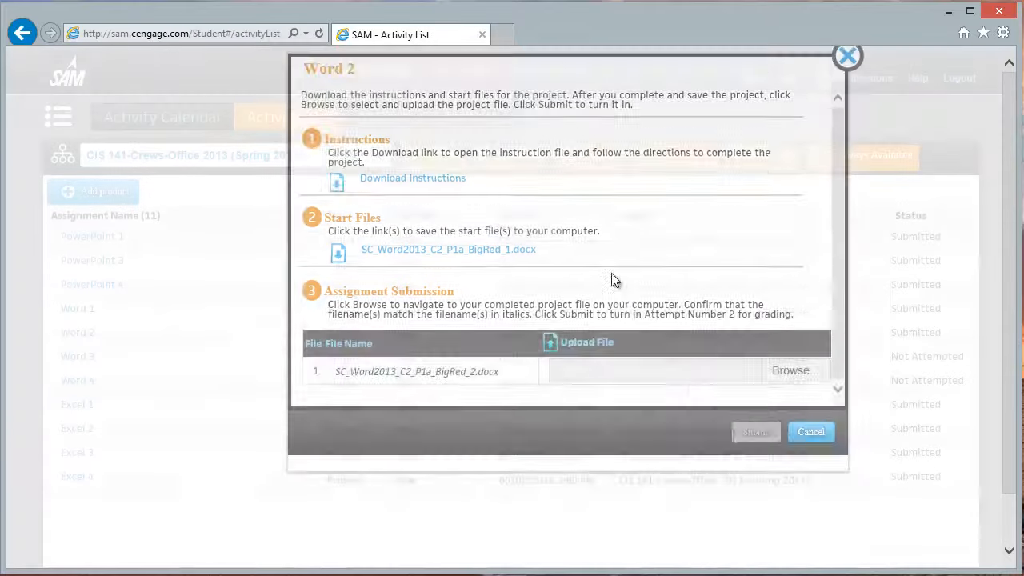
Open the Word 2 assignment instructions from the SAM website in Word, enable editing and highlight the subtitle about creating a short research paper.
left_click(424, 231)
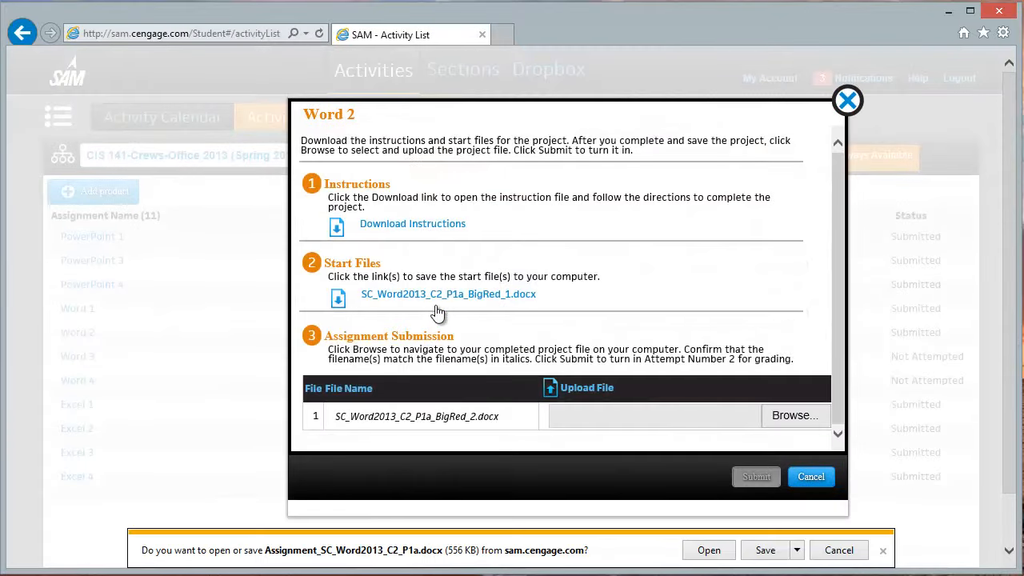
left_click(708, 551)
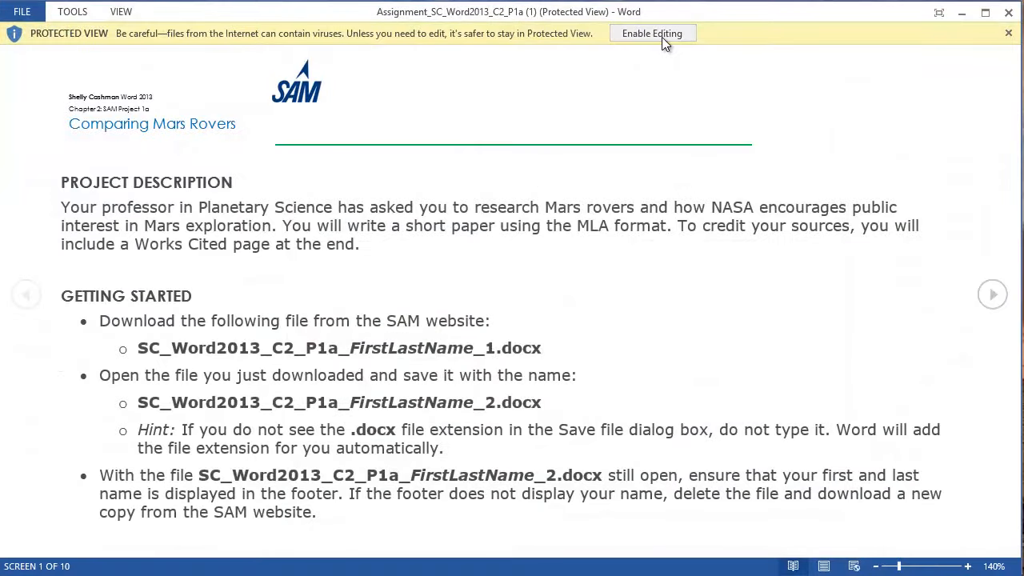
left_click(657, 37)
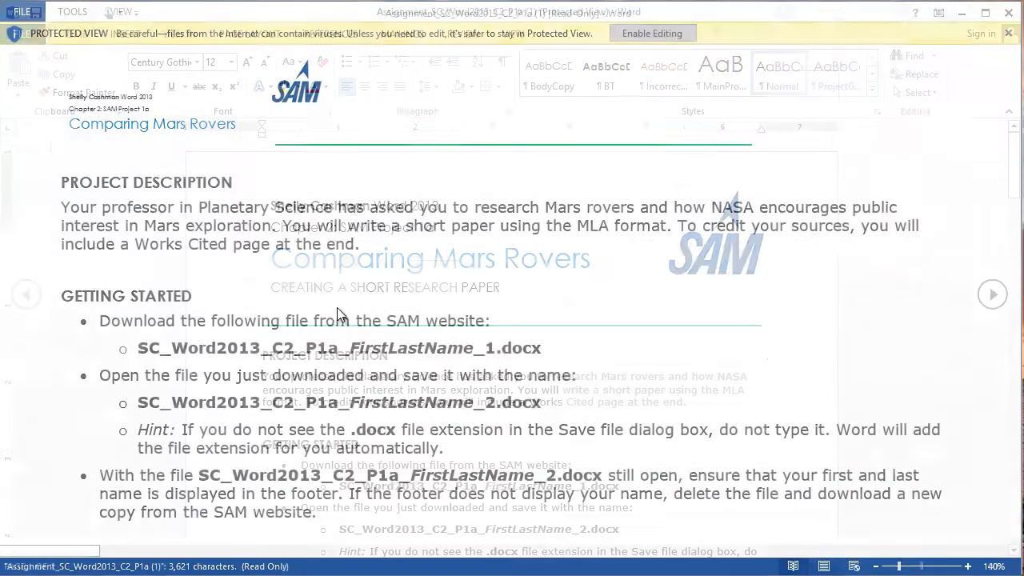
left_click_drag(272, 287, 483, 293)
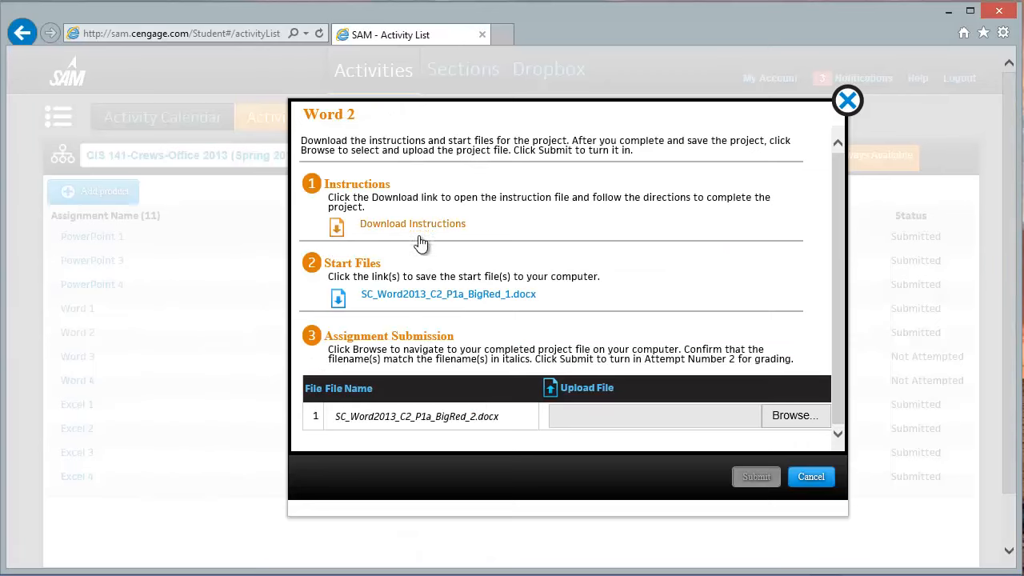
Switch back to the SAM page, open the start file SC_Word2013_C2_P1a_BigRed_1.docx in Word, enable editing and look through its text.
left_click(432, 295)
left_click(707, 550)
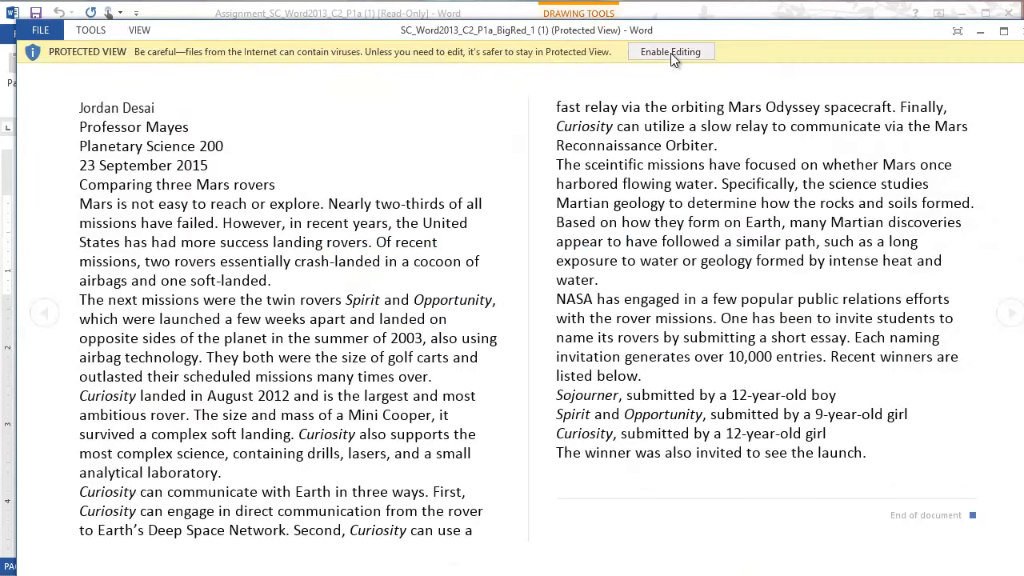
left_click(671, 53)
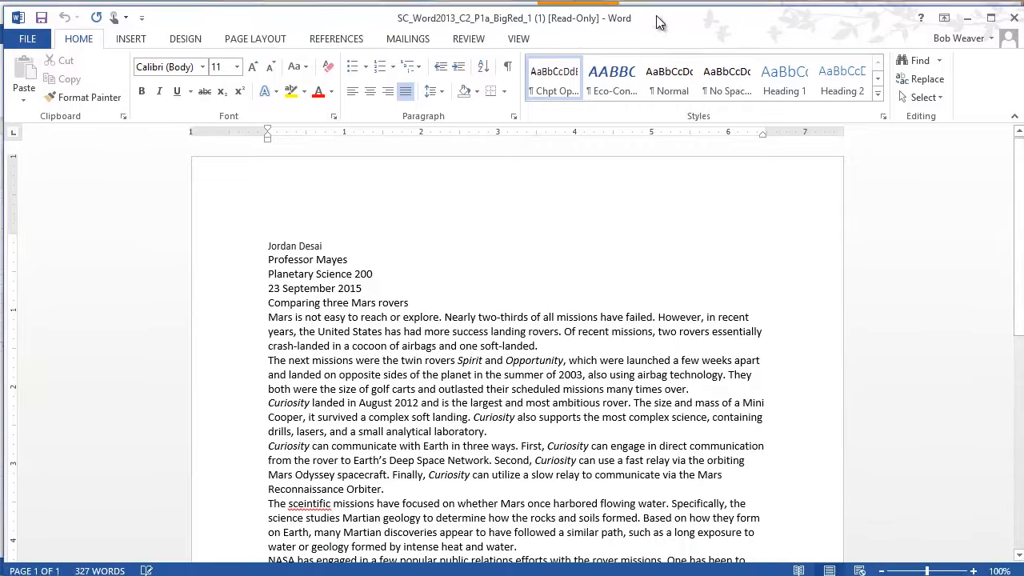
scroll(475, 289, "down", 4)
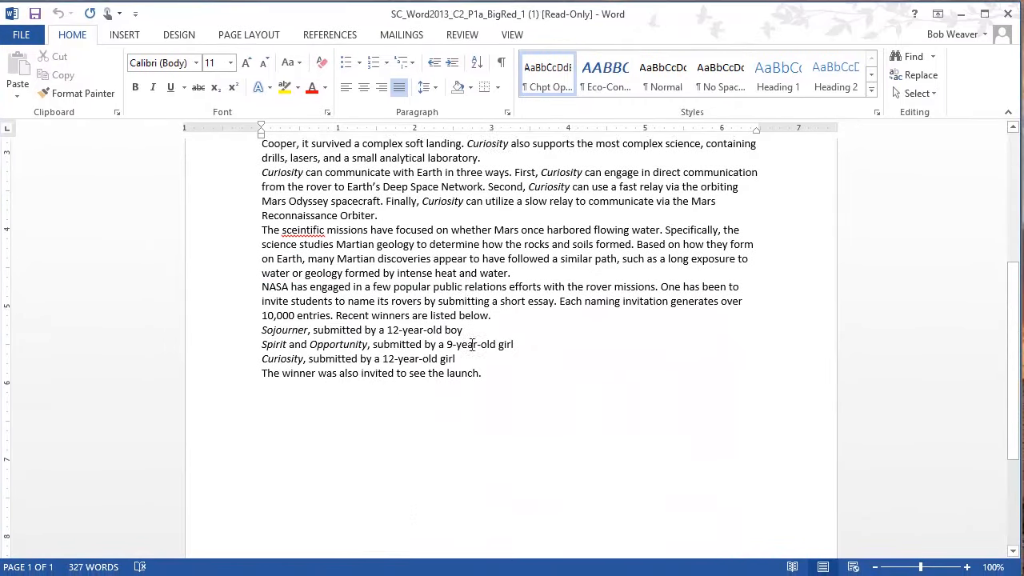
scroll(491, 361, "up", 2)
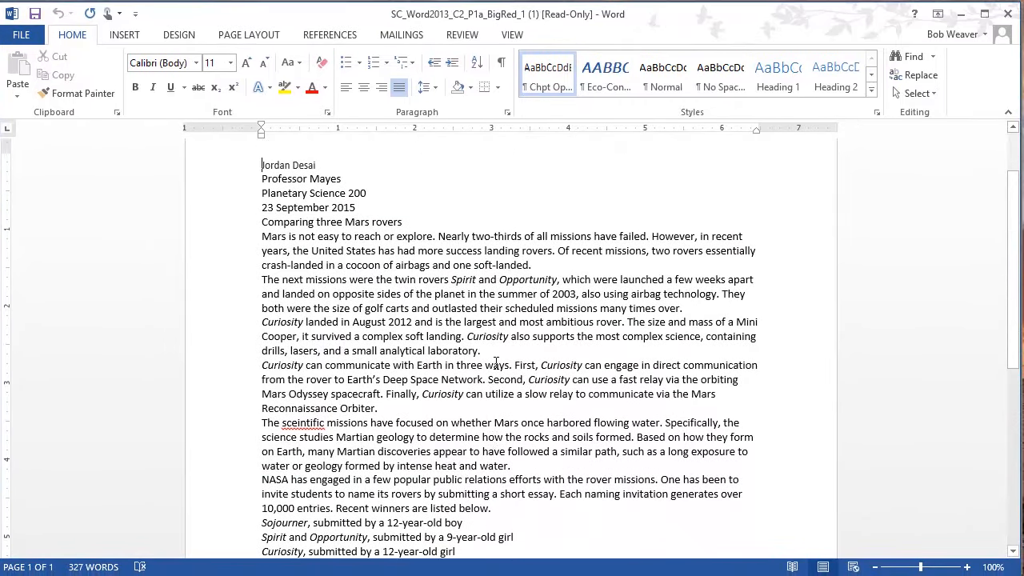
scroll(513, 368, "down", 1)
scroll(512, 369, "up", 3)
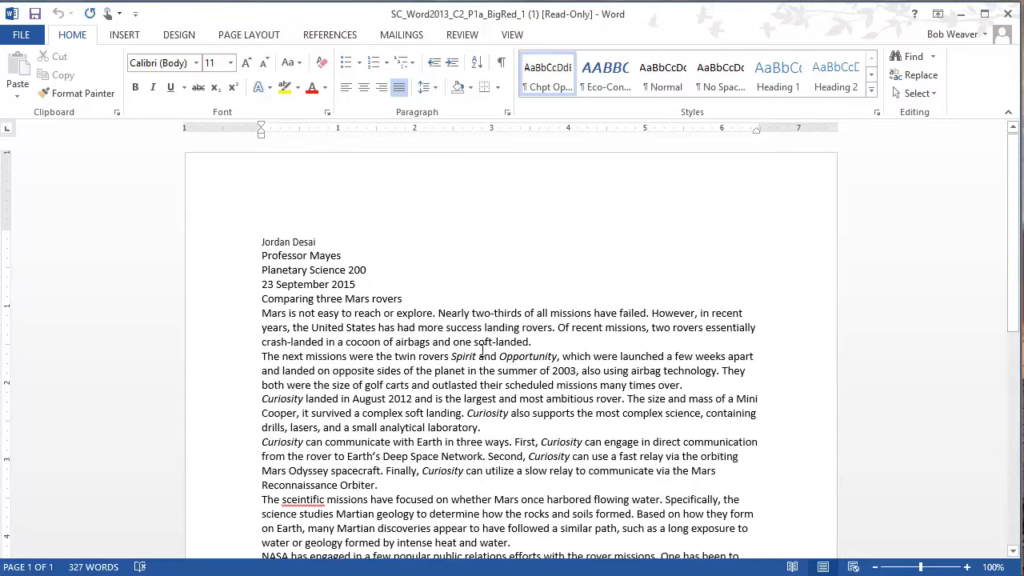
Save the start file to the Desktop as SC_Word2013_C2_P1a_BigRed_2.
left_click(18, 36)
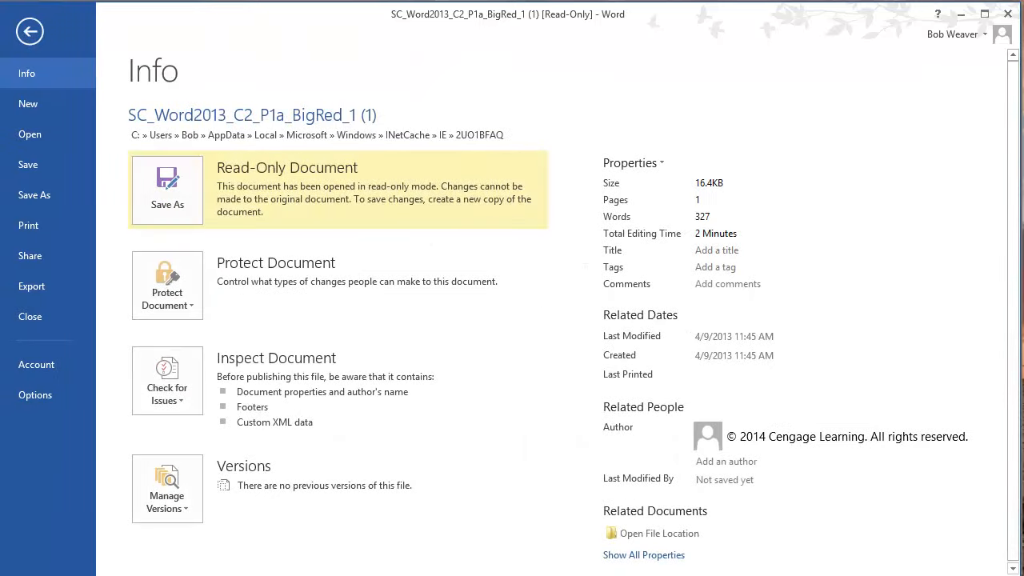
left_click(44, 200)
left_click(200, 180)
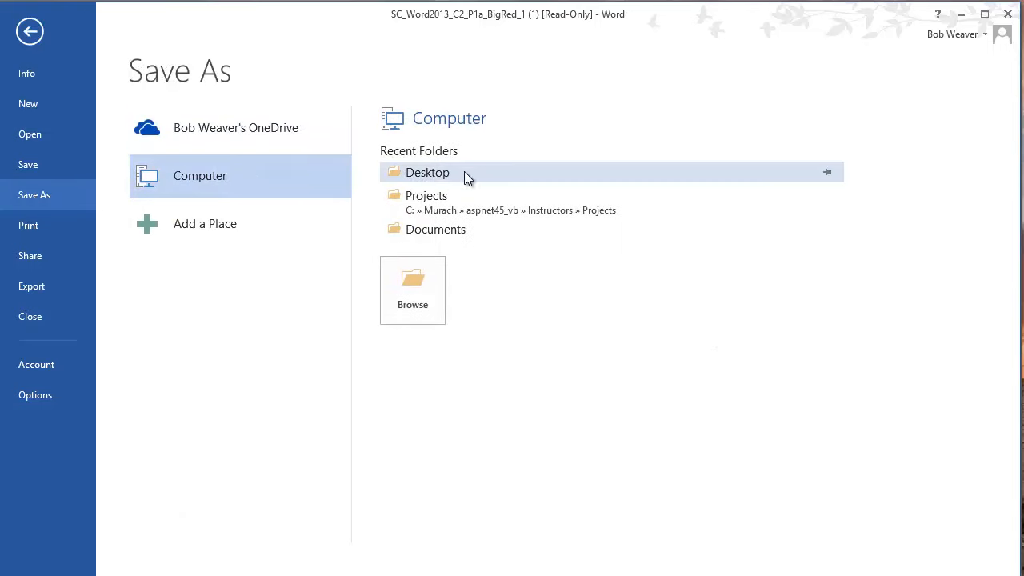
left_click(438, 175)
left_click(348, 321)
key("BackSpace")
key("BackSpace")
key("BackSpace")
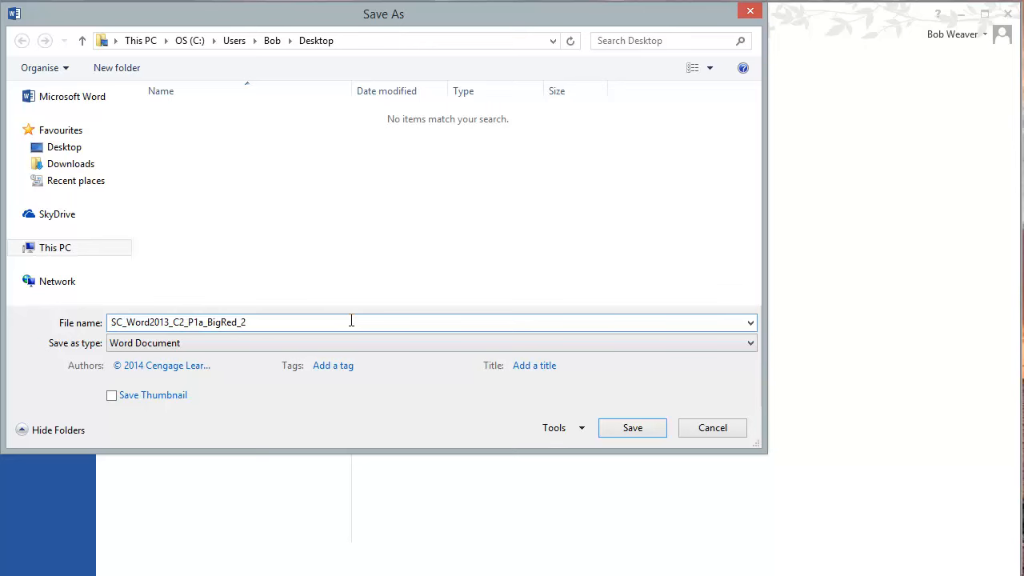
left_click(629, 429)
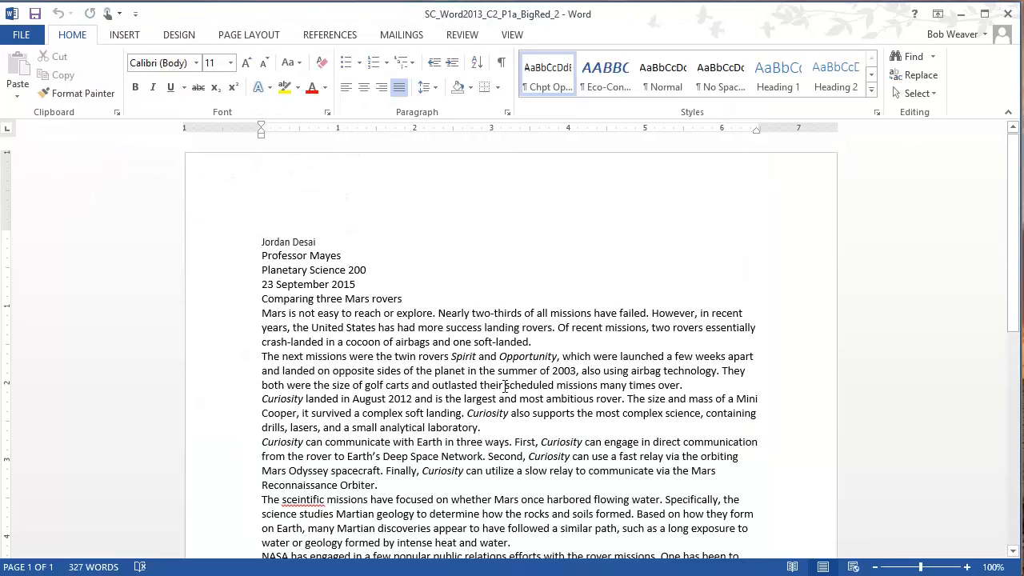
Check the paper's footer for the student's name and highlight project step 1 in the assignment instructions document to read it.
scroll(507, 387, "down", 10)
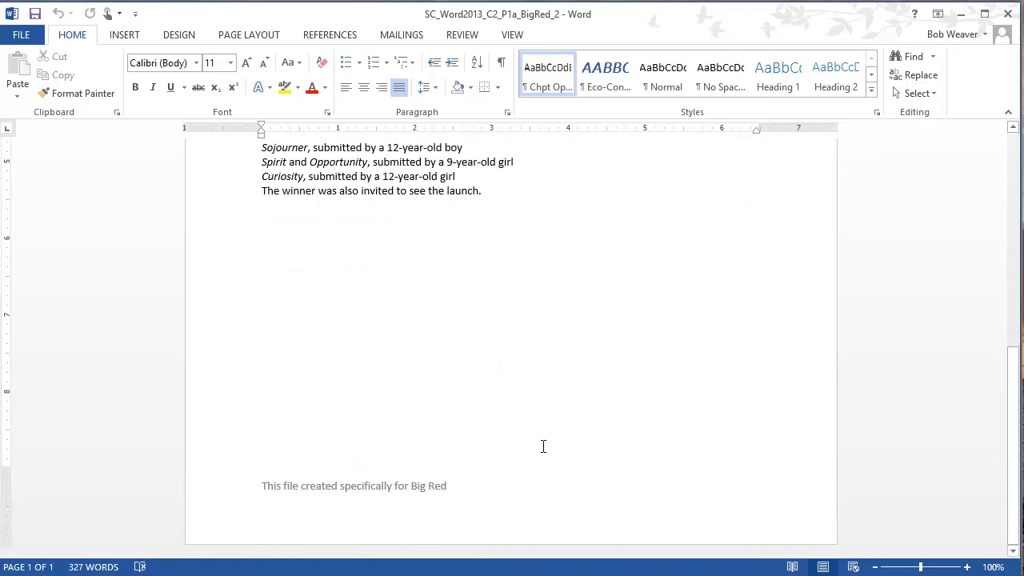
scroll(541, 445, "up", 8)
scroll(537, 444, "up", 3)
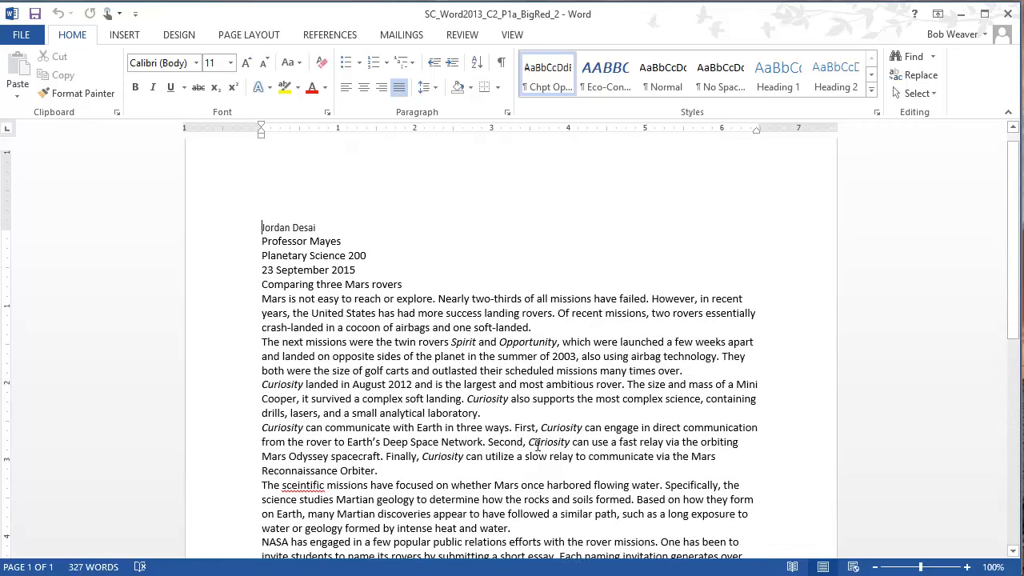
key("alt+Tab")
scroll(540, 438, "down", 8)
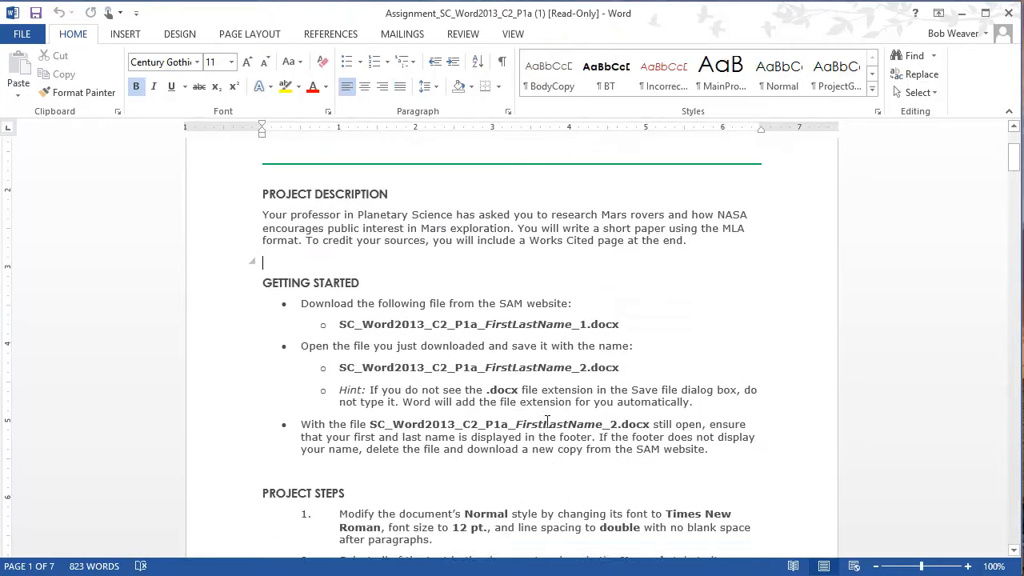
left_click(376, 338)
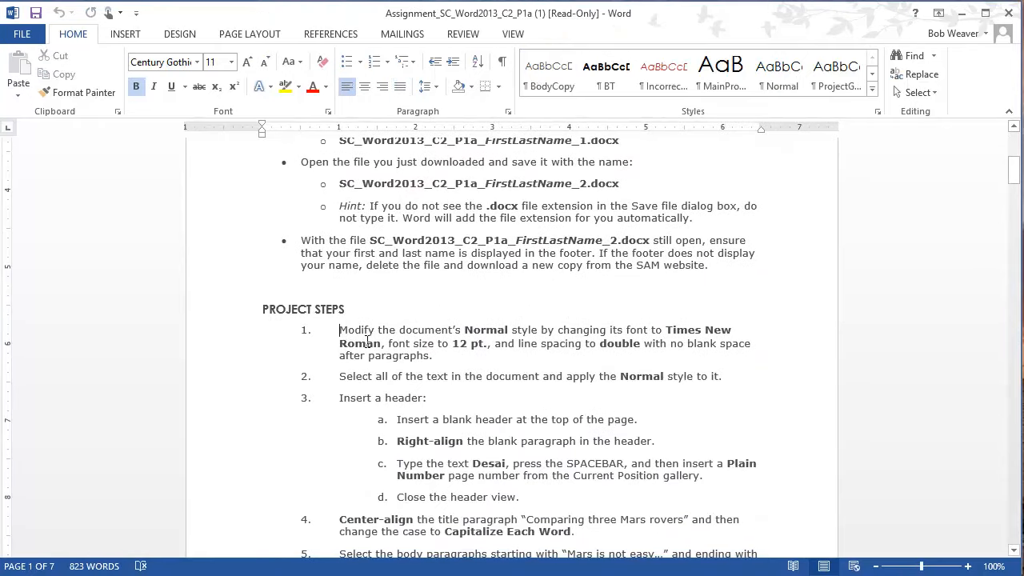
mouse_move(340, 330)
left_mouse_down()
mouse_move(451, 362)
mouse_move(345, 324)
left_mouse_up()
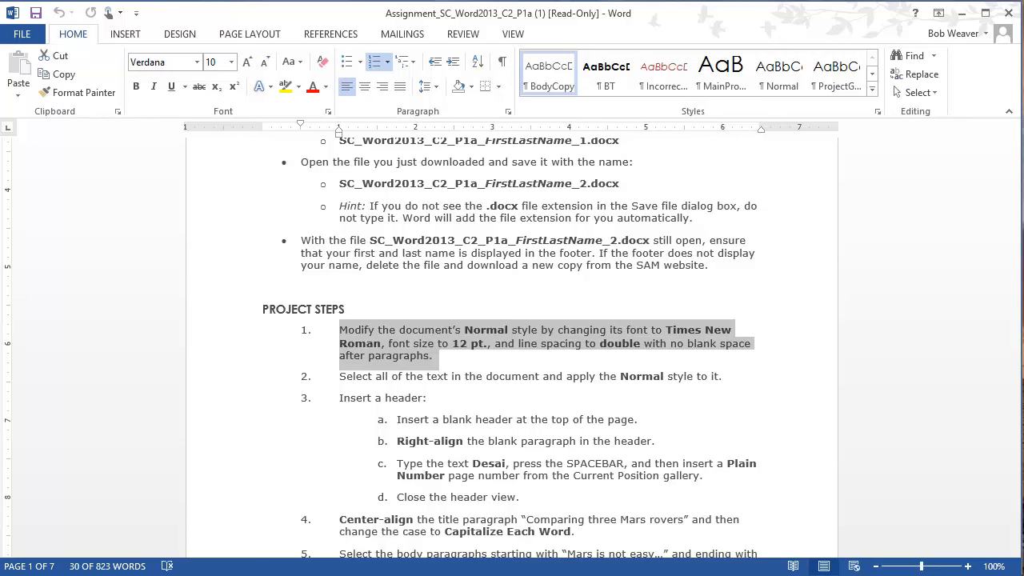
Return to the research paper and modify its Normal style to use the Times New Roman font at 12 pt.
key("alt+Tab")
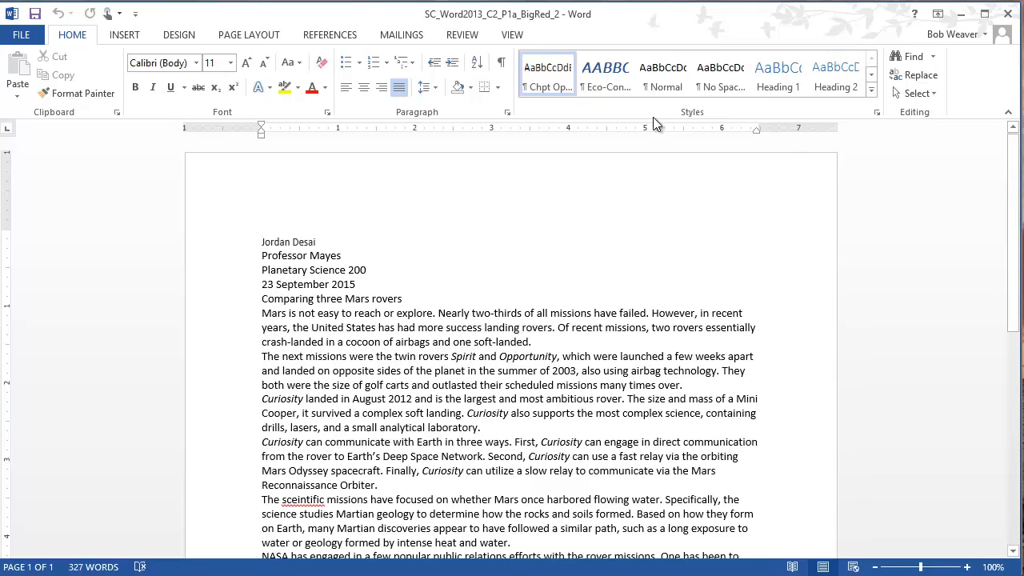
left_click(663, 80)
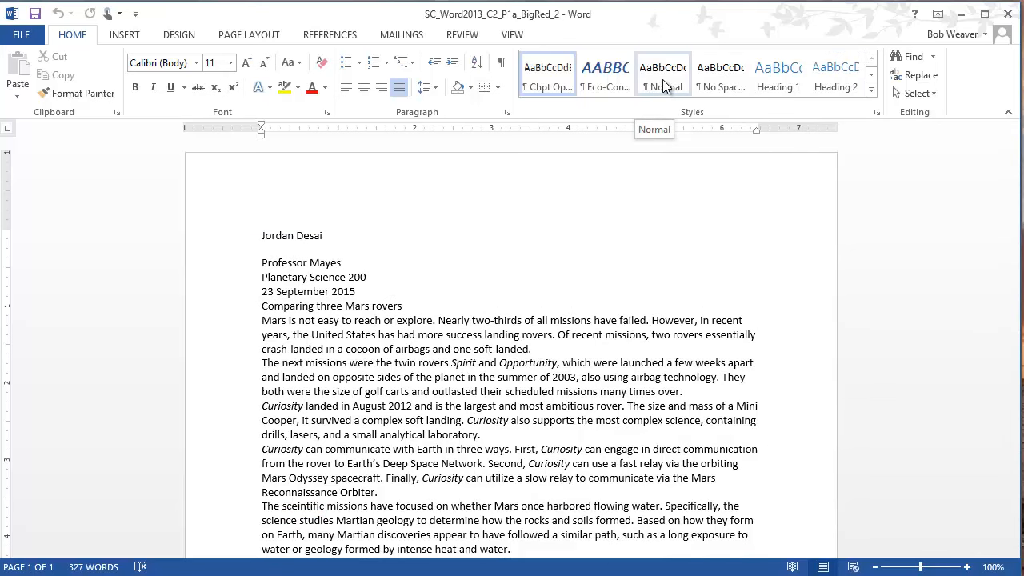
right_click(663, 81)
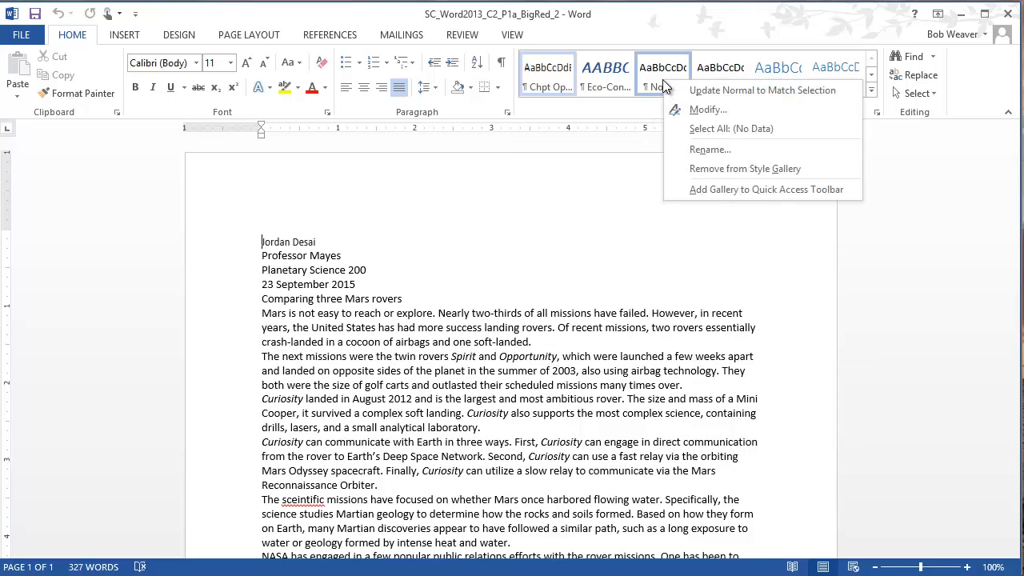
right_click(665, 72)
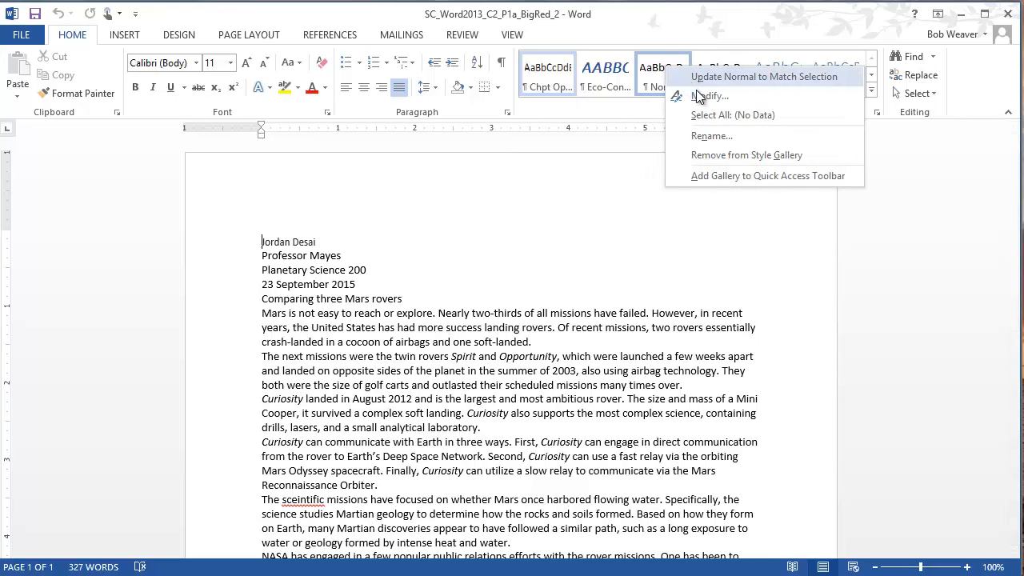
left_click(707, 99)
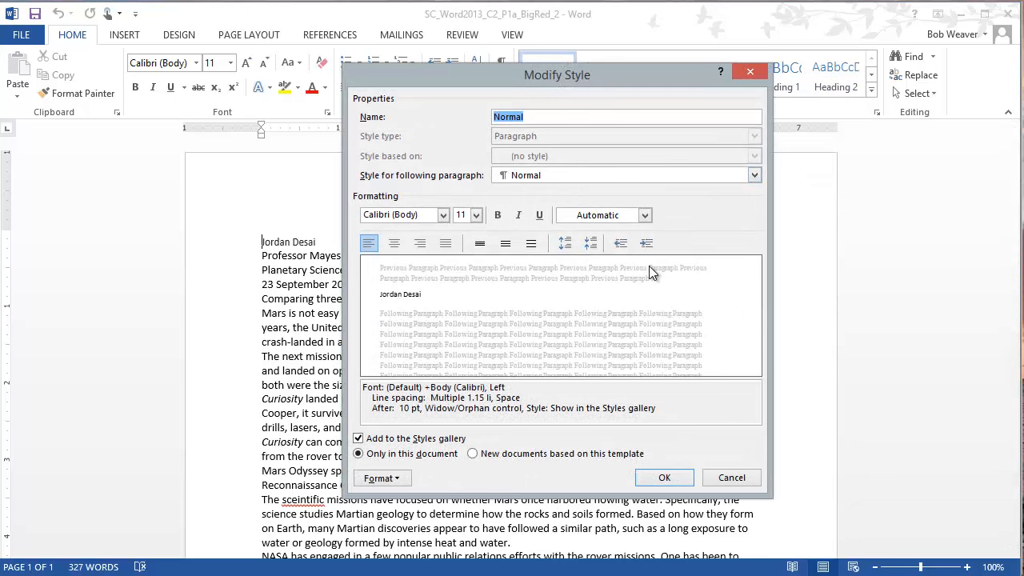
left_click(443, 215)
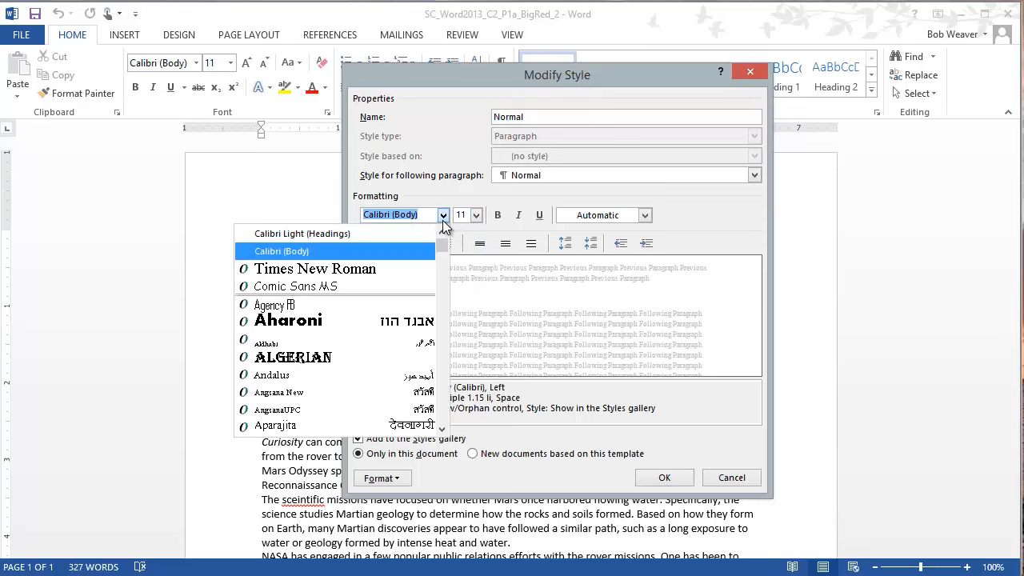
left_click(356, 269)
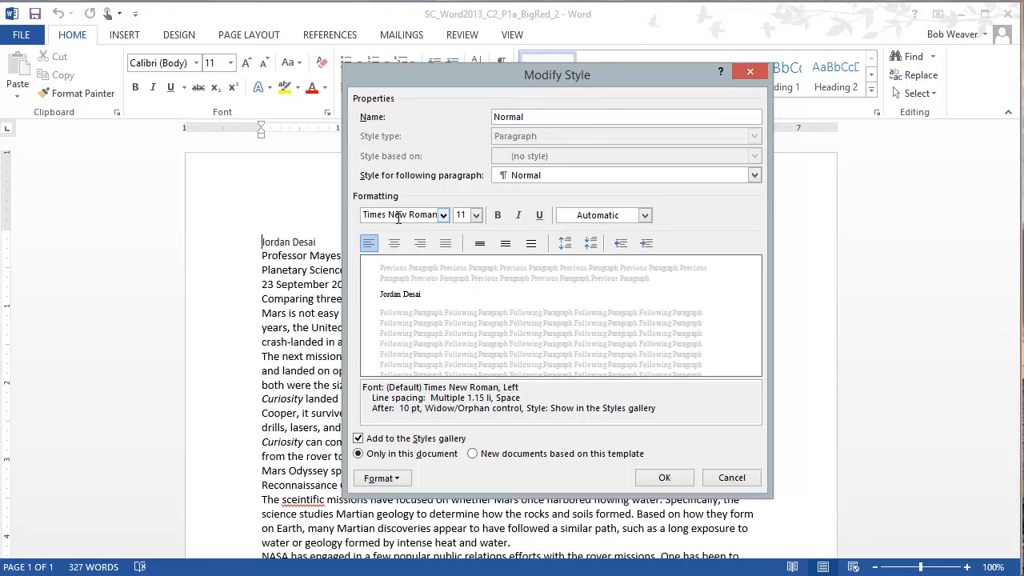
left_click(476, 214)
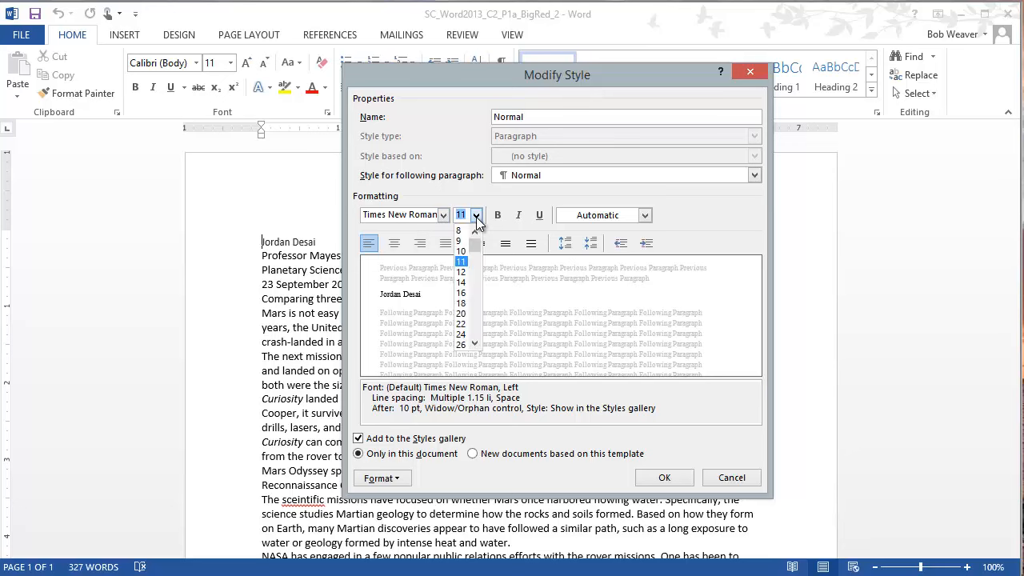
left_click(461, 273)
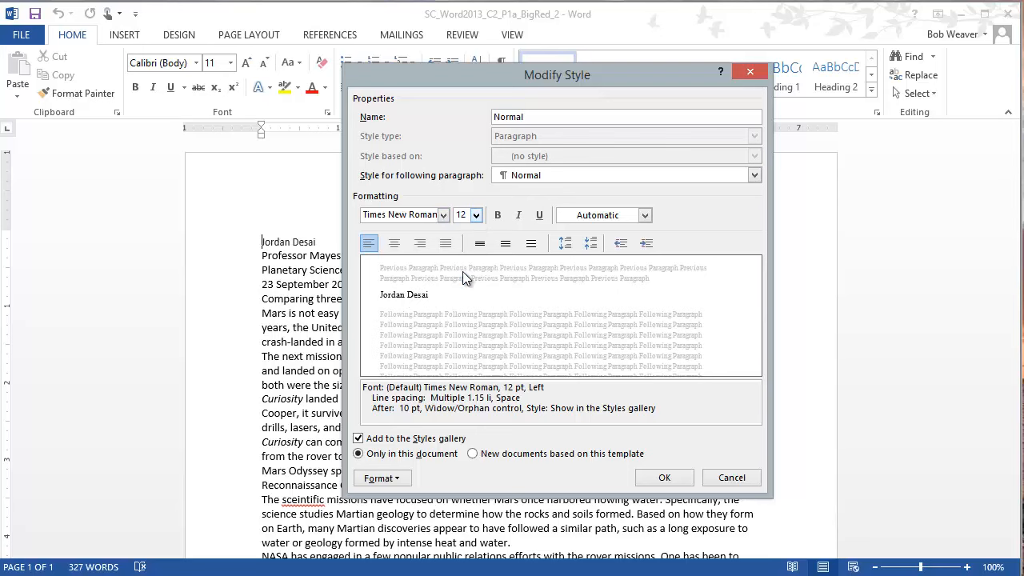
Set the Normal style's line spacing to Double with 0 pt after paragraphs, and apply the style changes.
left_click(396, 480)
left_click(336, 516)
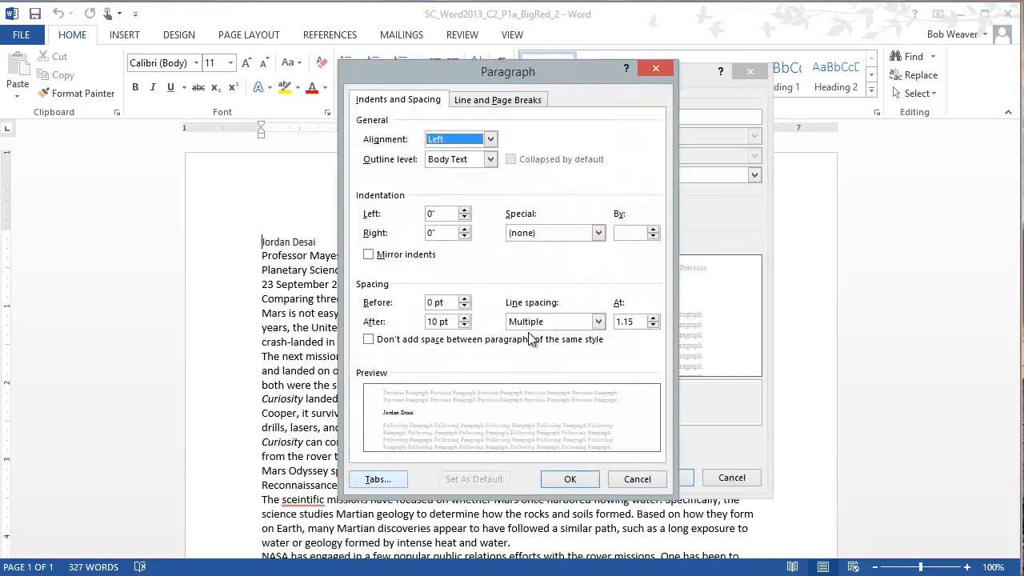
left_click(592, 323)
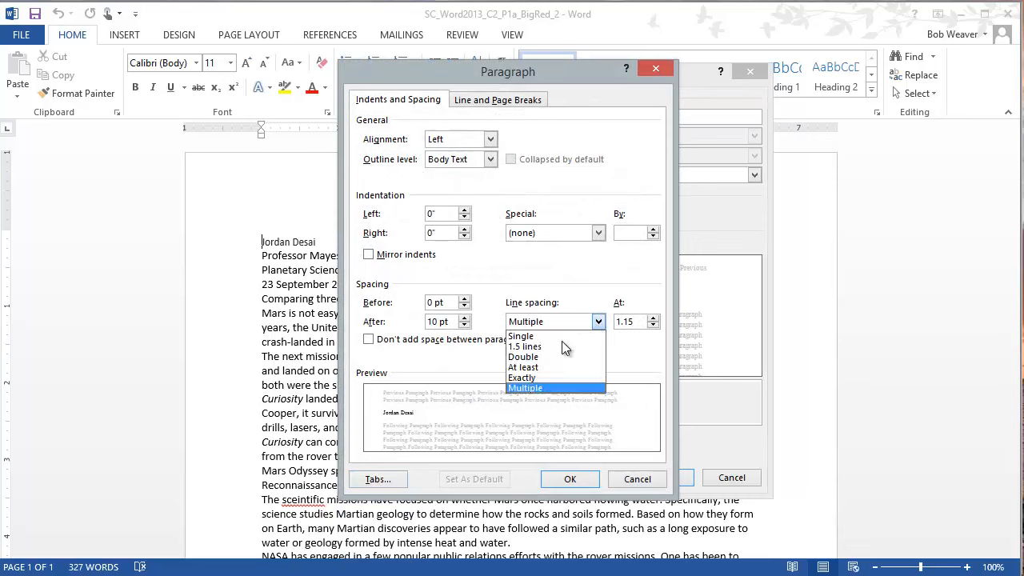
left_click(560, 357)
left_click(465, 325)
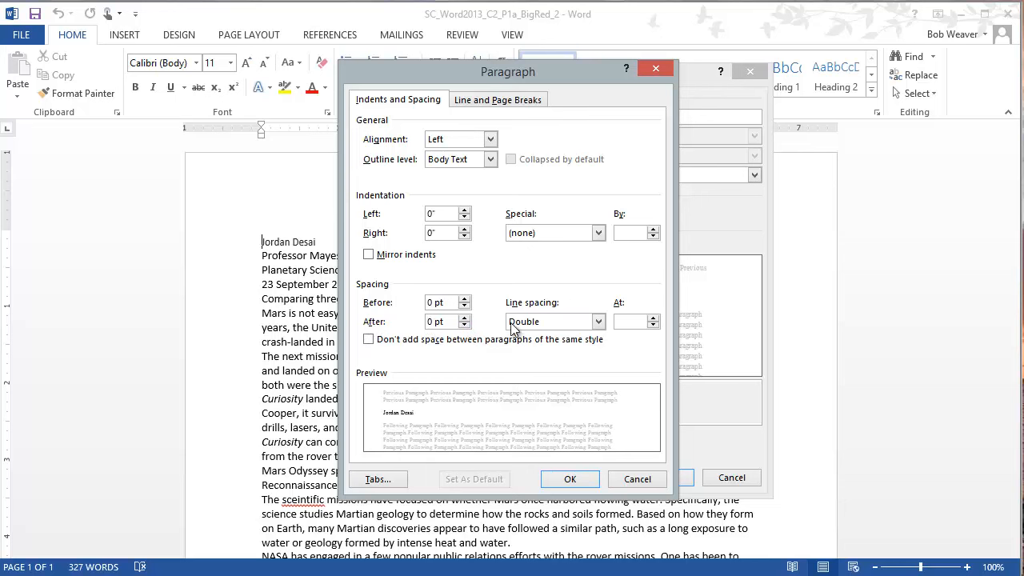
left_click(558, 475)
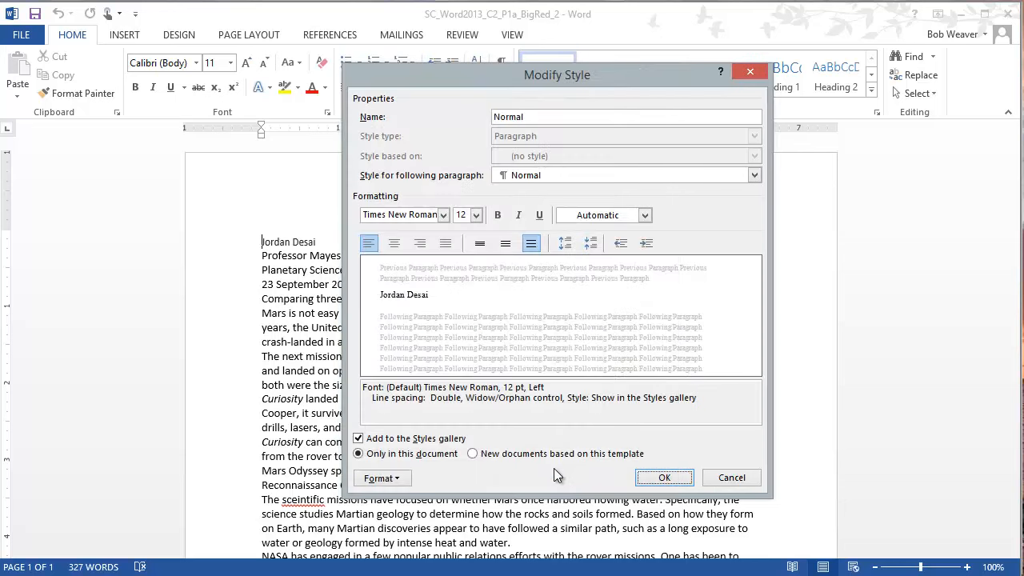
left_click(652, 479)
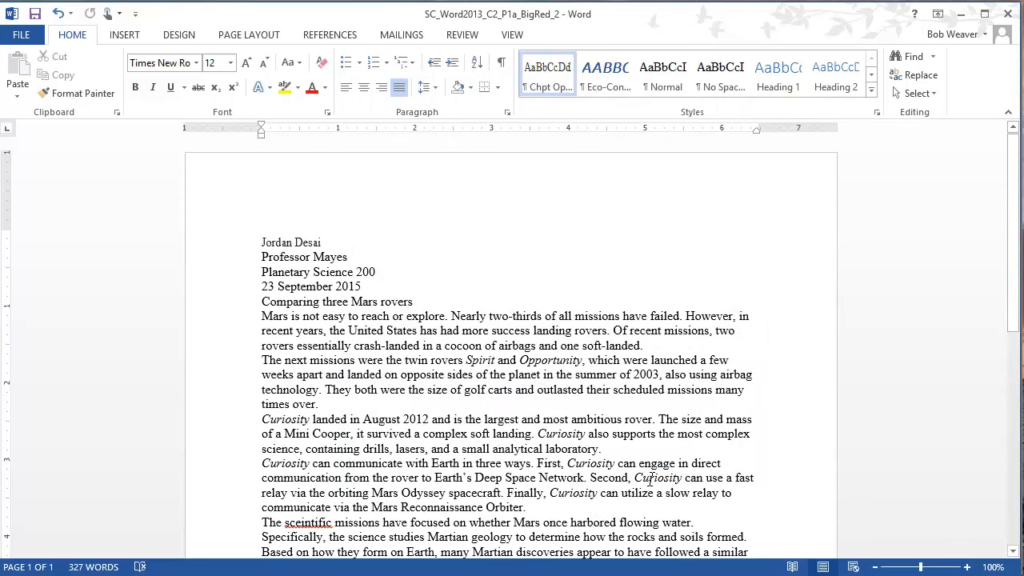
Highlight project step 2 in the assignment instructions to read it, and return to the research paper.
key("alt+Tab")
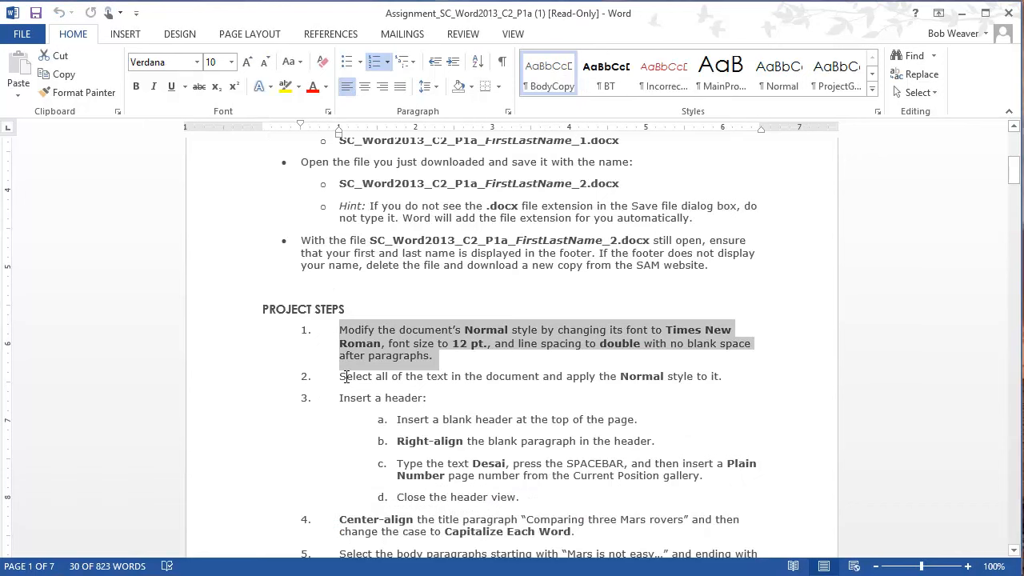
left_click_drag(339, 376, 745, 376)
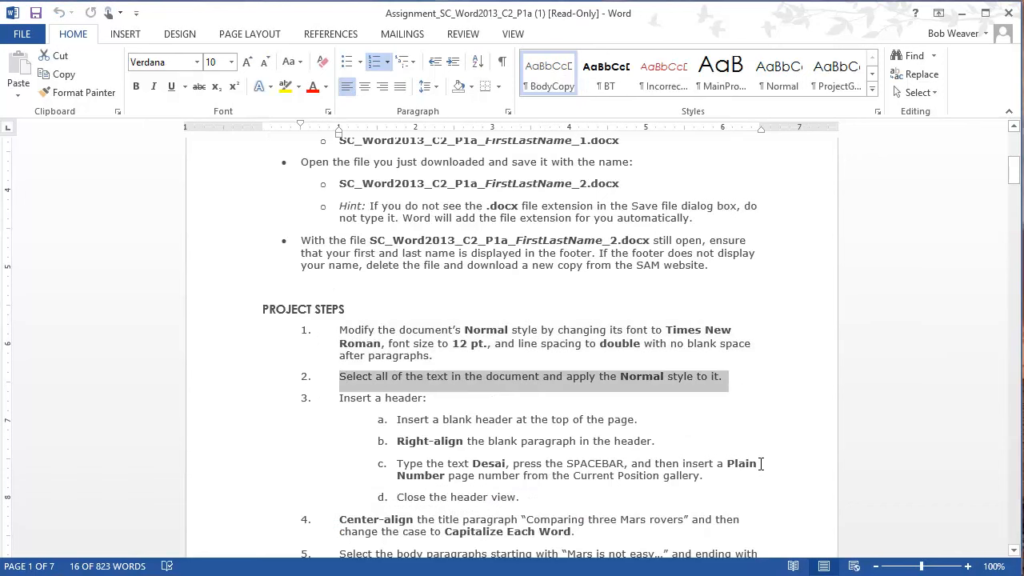
key("alt+Tab")
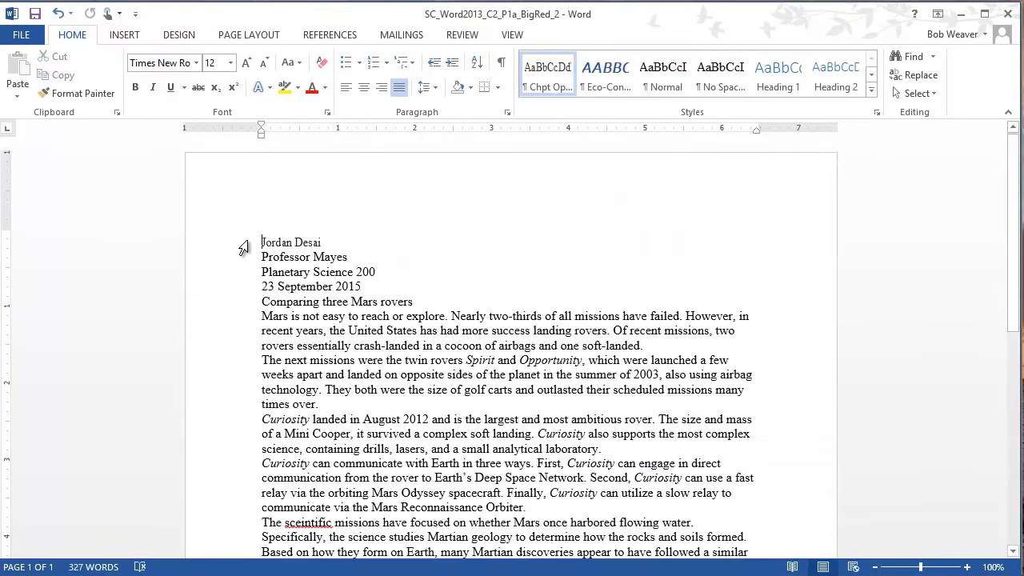
Select all of the text in the research paper and apply the Normal style to it.
left_click_drag(244, 248, 241, 402)
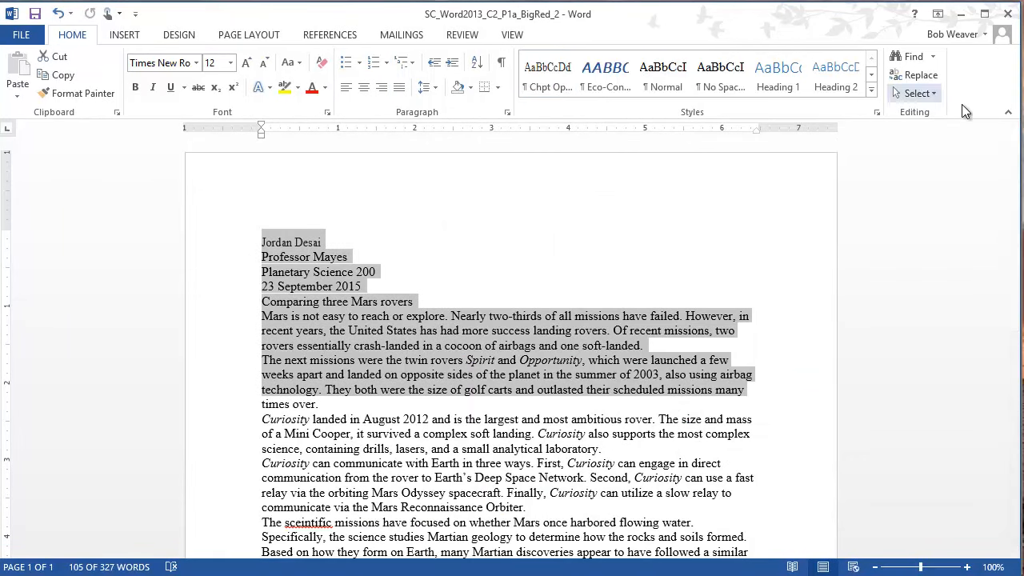
left_click(912, 93)
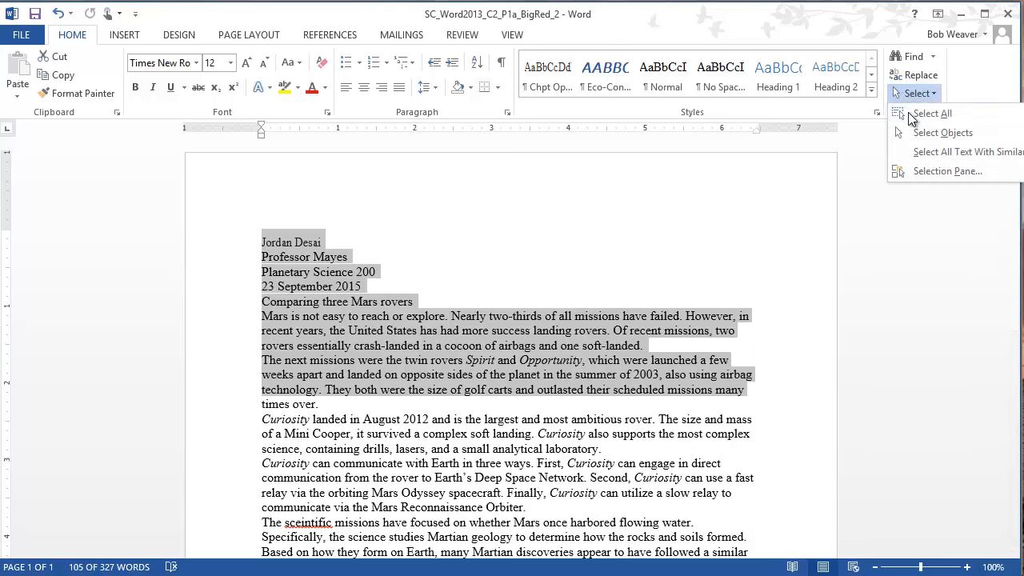
left_click(915, 112)
scroll(502, 381, "down", 4)
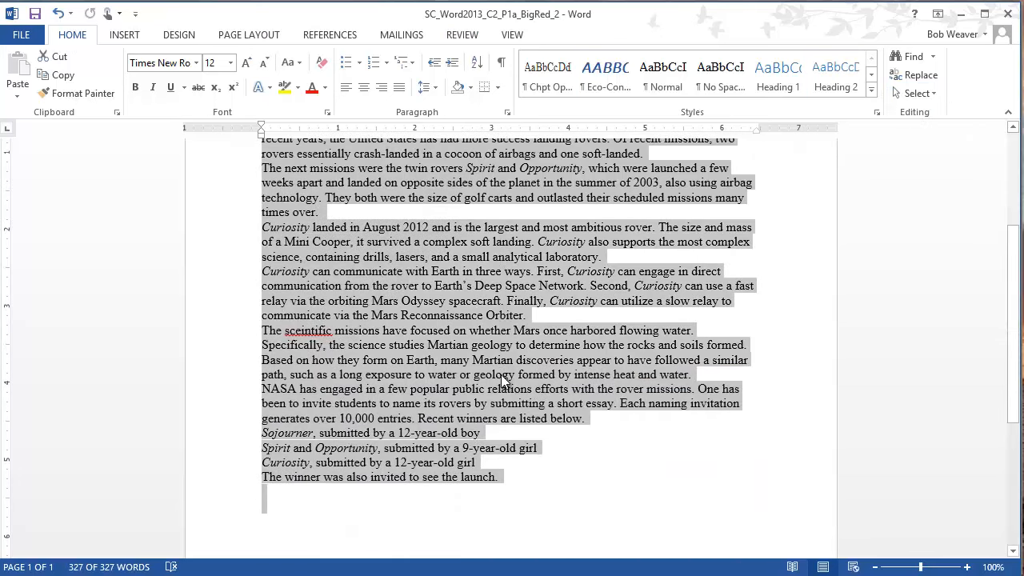
scroll(501, 381, "up", 4)
left_click(664, 80)
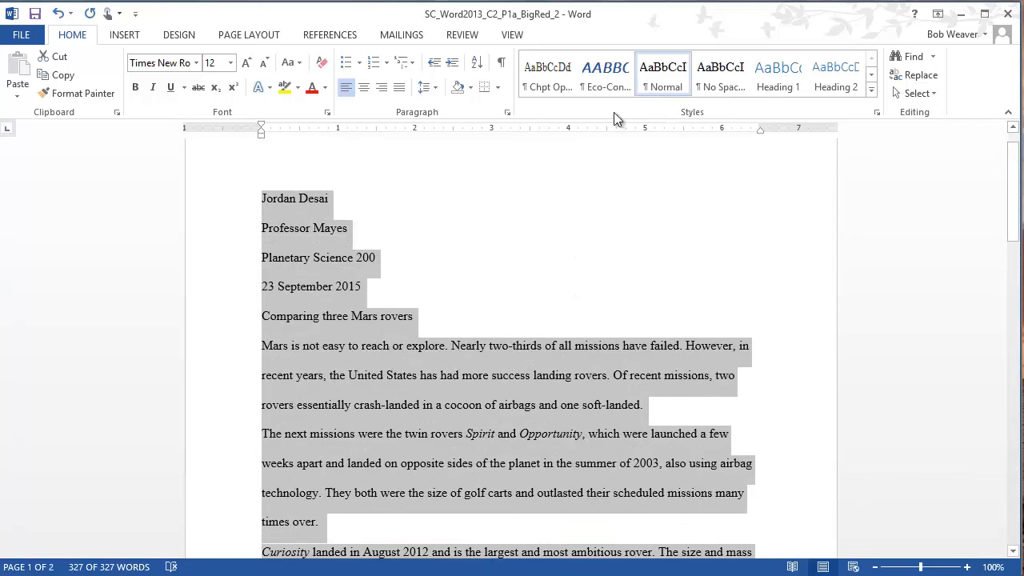
scroll(534, 362, "down", 4)
scroll(529, 378, "down", 6)
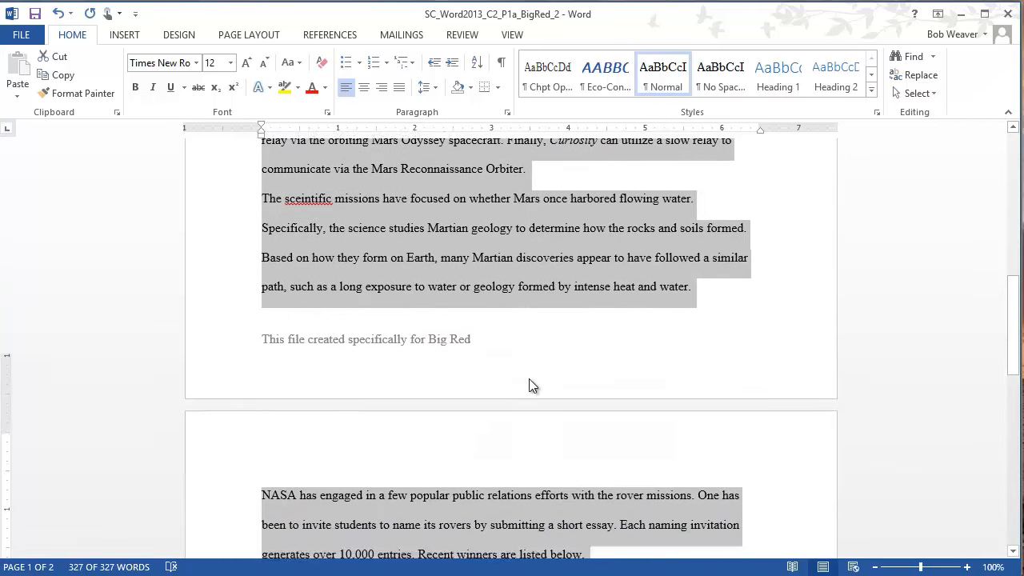
left_click(608, 385)
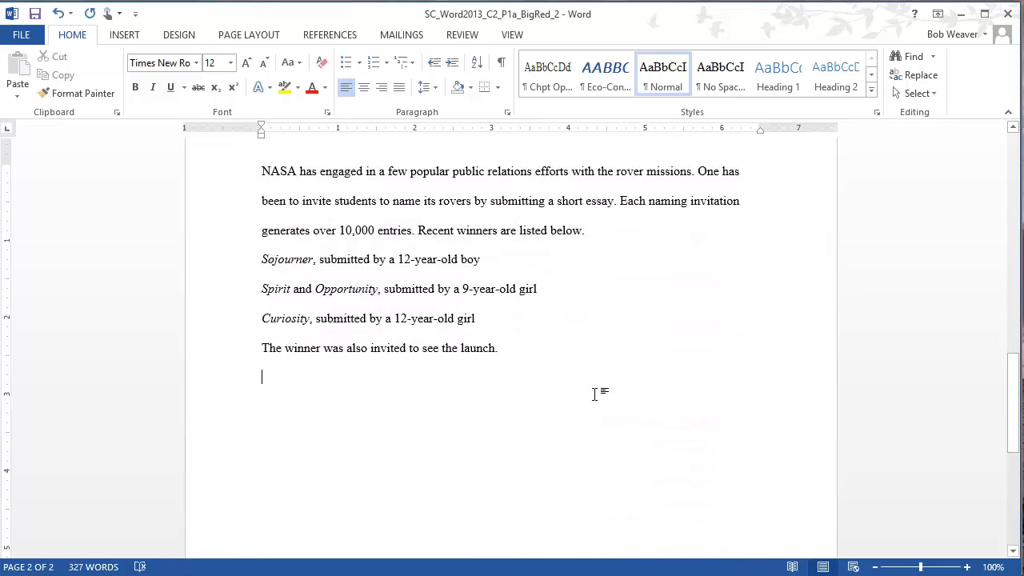
scroll(600, 396, "up", 10)
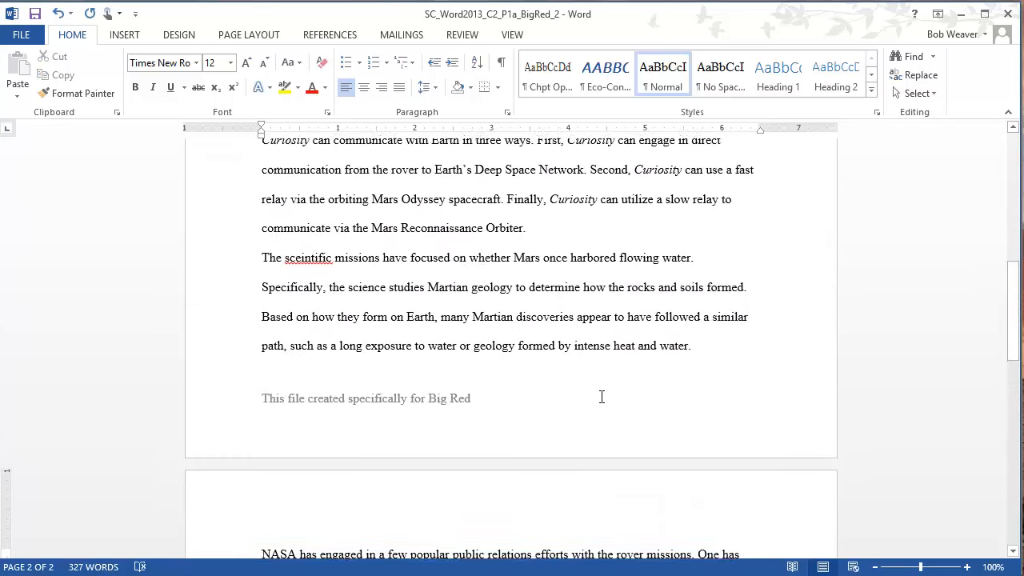
scroll(601, 396, "up", 3)
Highlight project step 3 in the assignment instructions to read it, and return to the research paper.
key("alt+Tab")
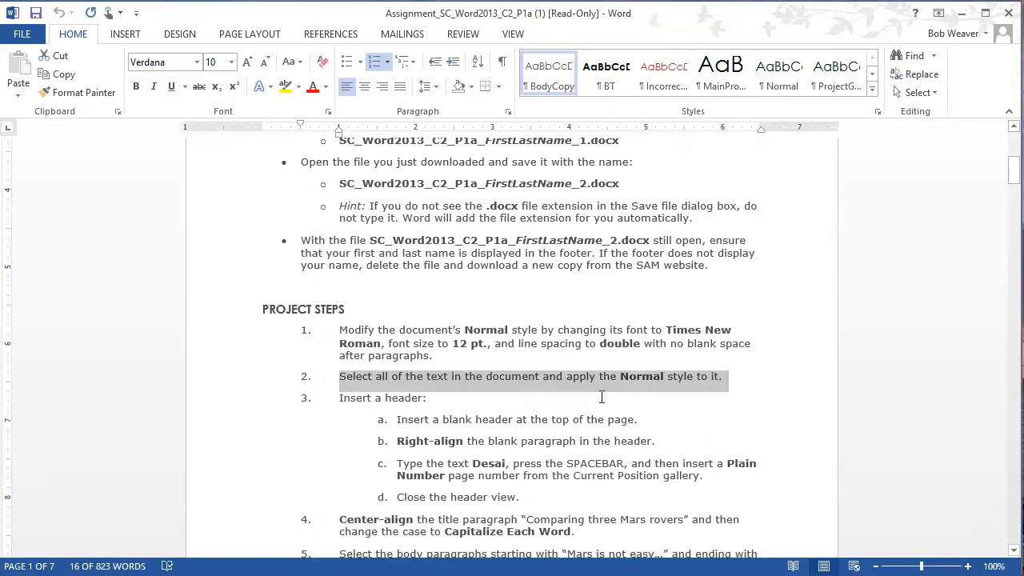
left_click_drag(332, 399, 576, 504)
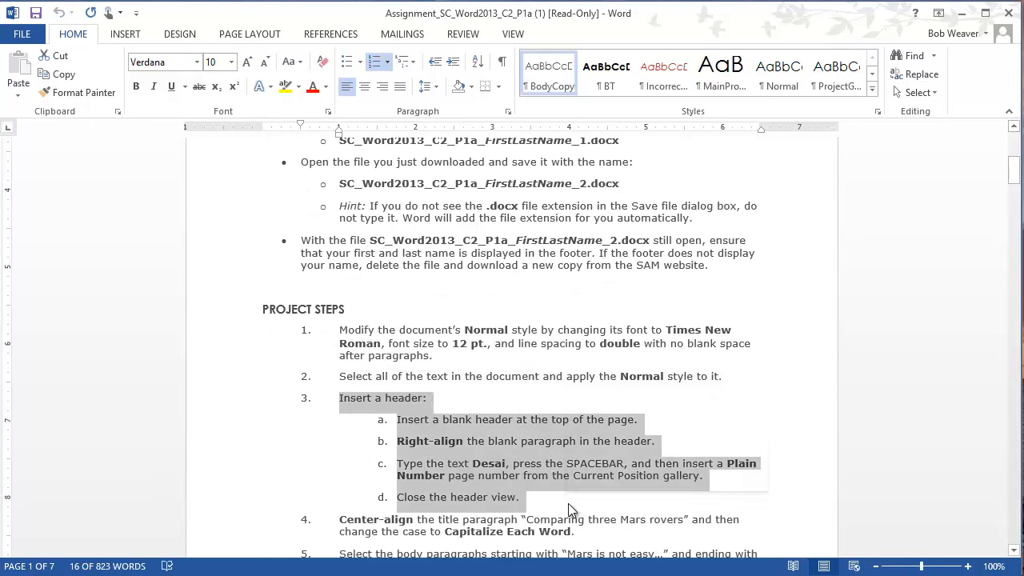
scroll(806, 510, "down", 3)
scroll(768, 484, "down", 2)
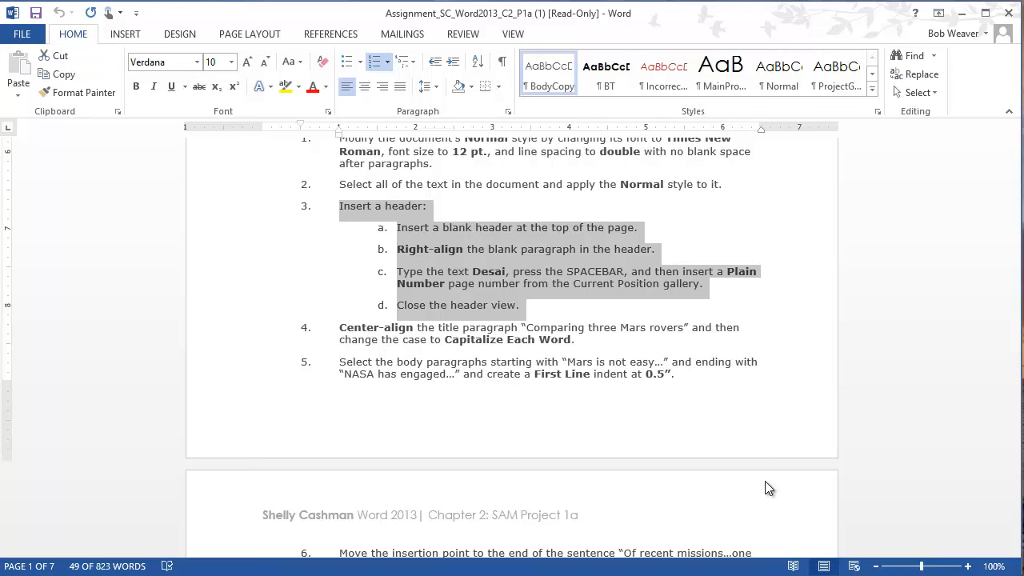
key("alt+Tab")
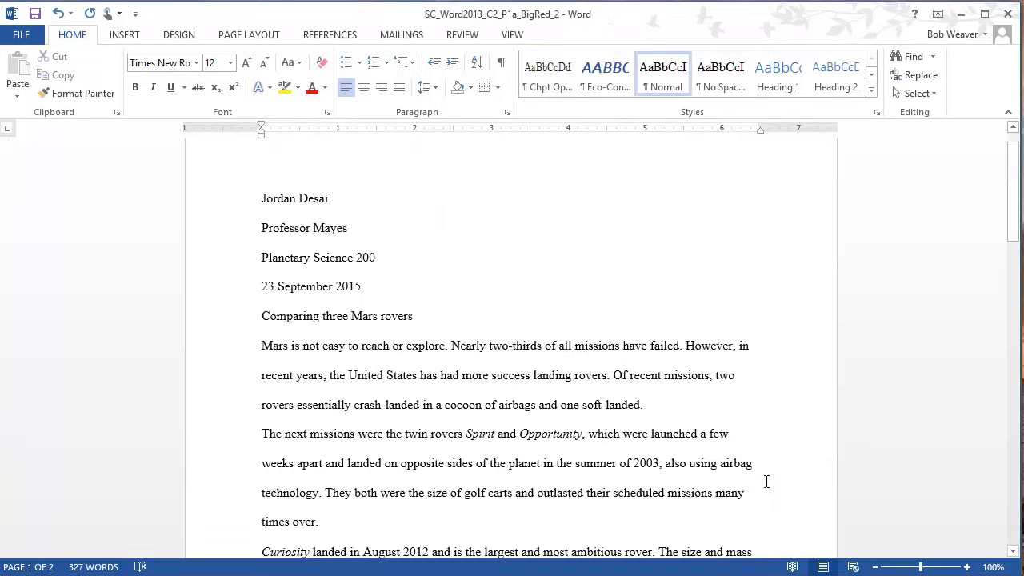
Open the first page's blank header, right-align its paragraph, and enter the student's surname followed by a space.
scroll(427, 265, "up", 2)
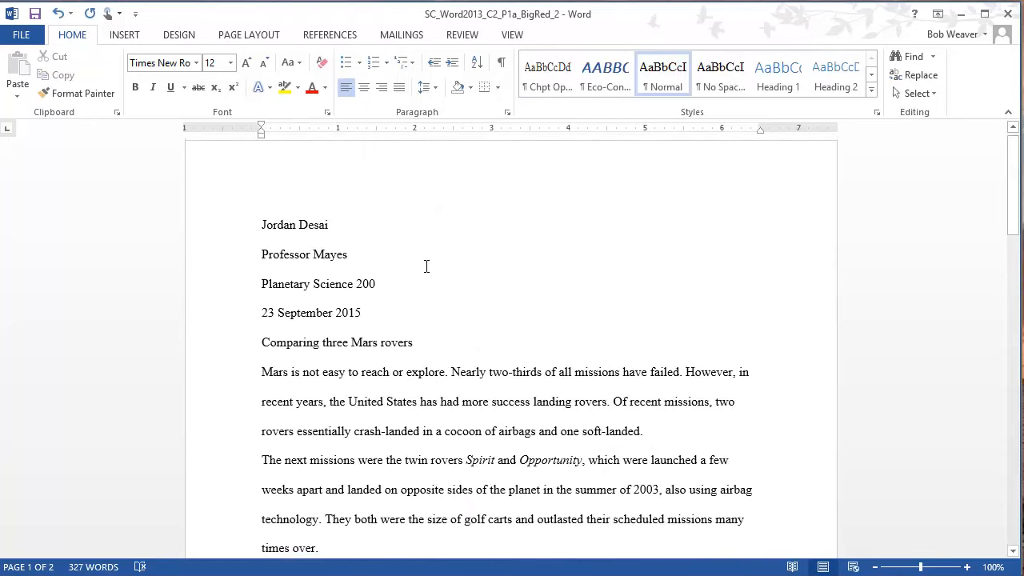
double_click(316, 180)
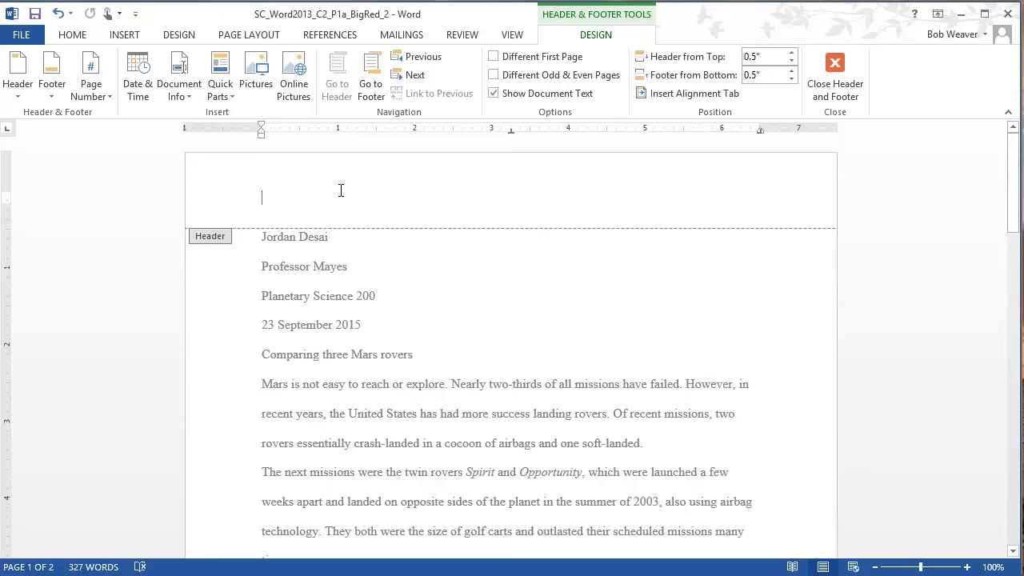
left_click(72, 36)
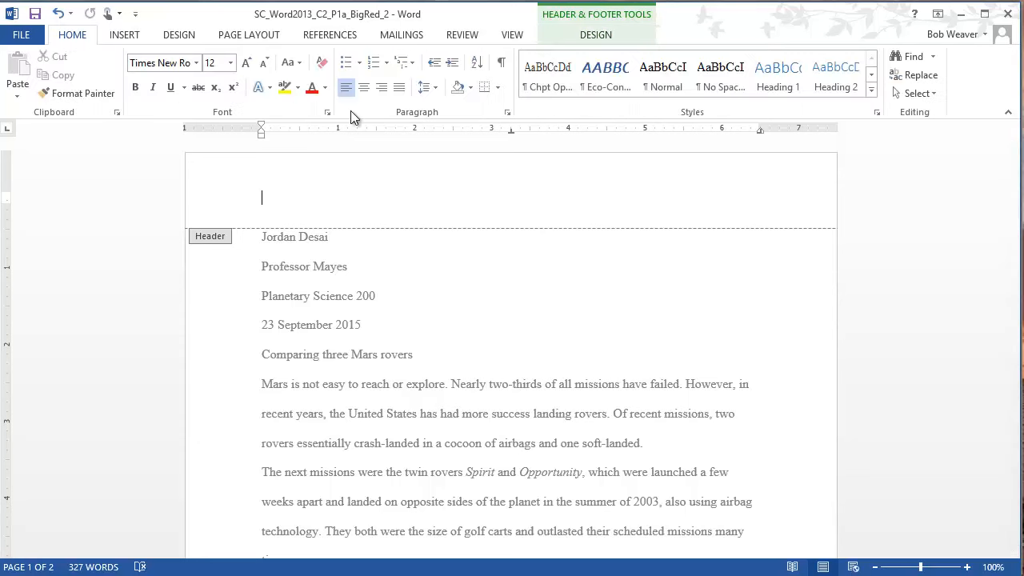
left_click(381, 88)
type("Desai")
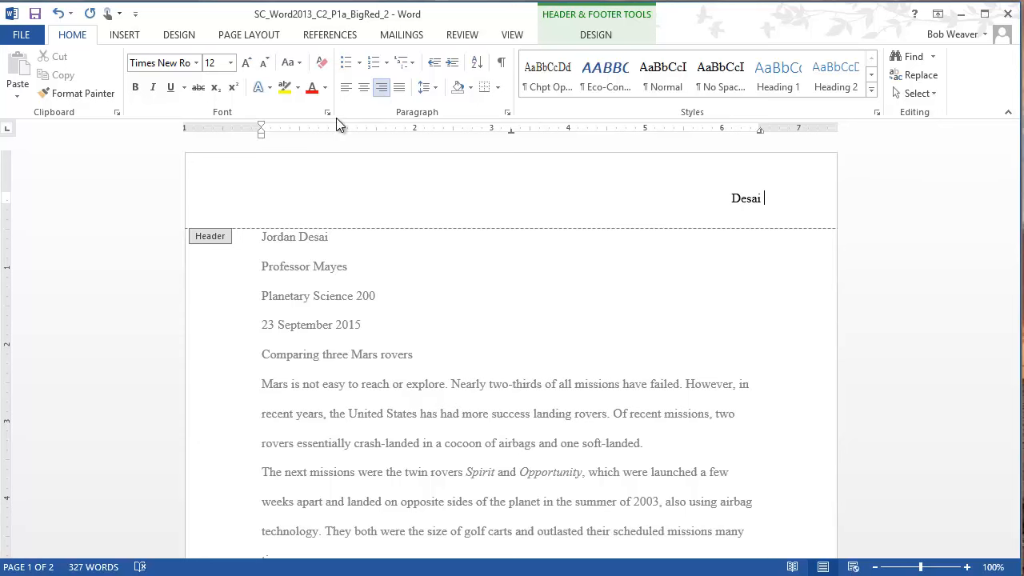
Insert a Plain Number page number at the current position in the header, check it on both pages, and close header view.
left_click(123, 37)
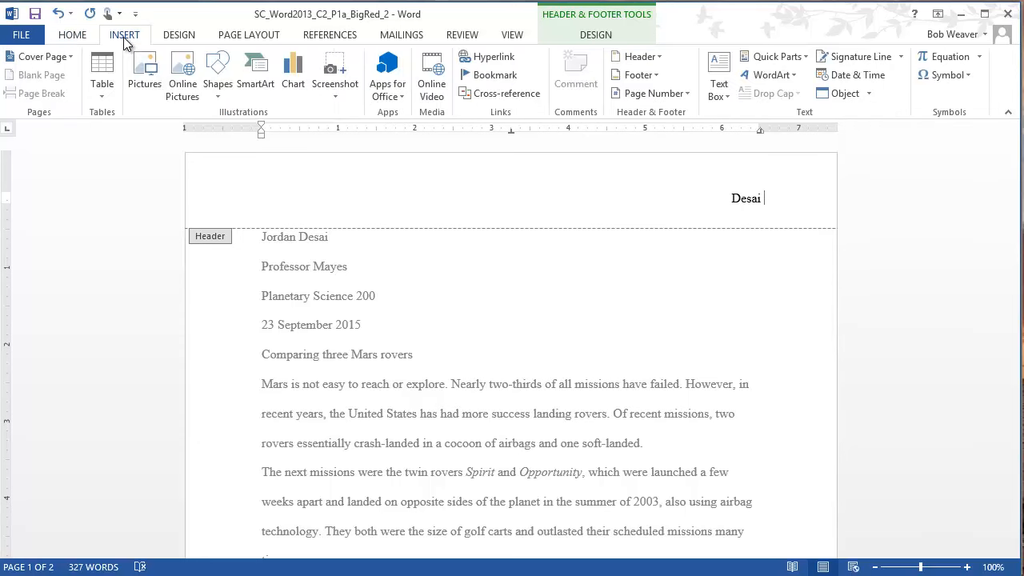
left_click(664, 96)
mouse_move(679, 117)
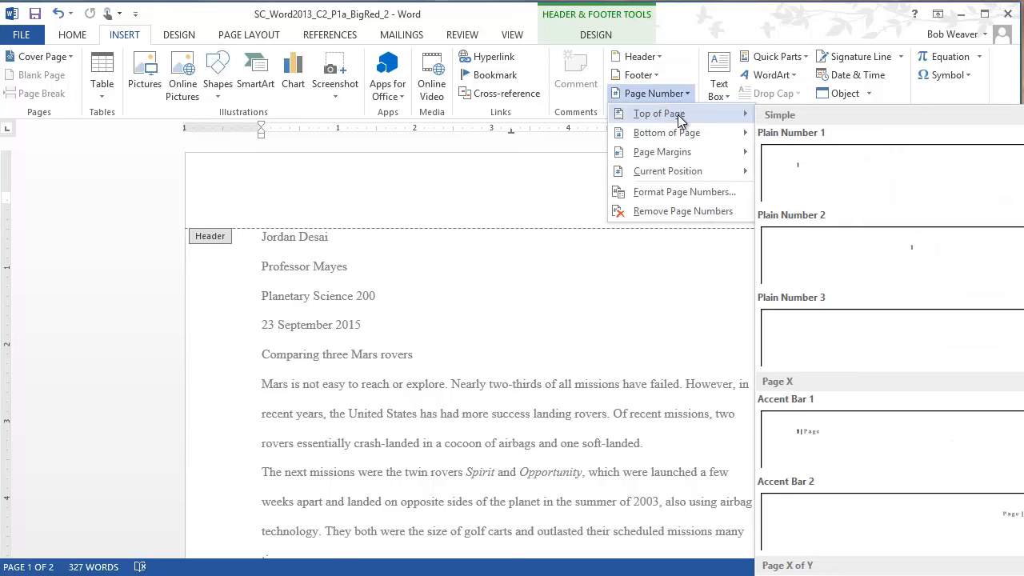
mouse_move(676, 174)
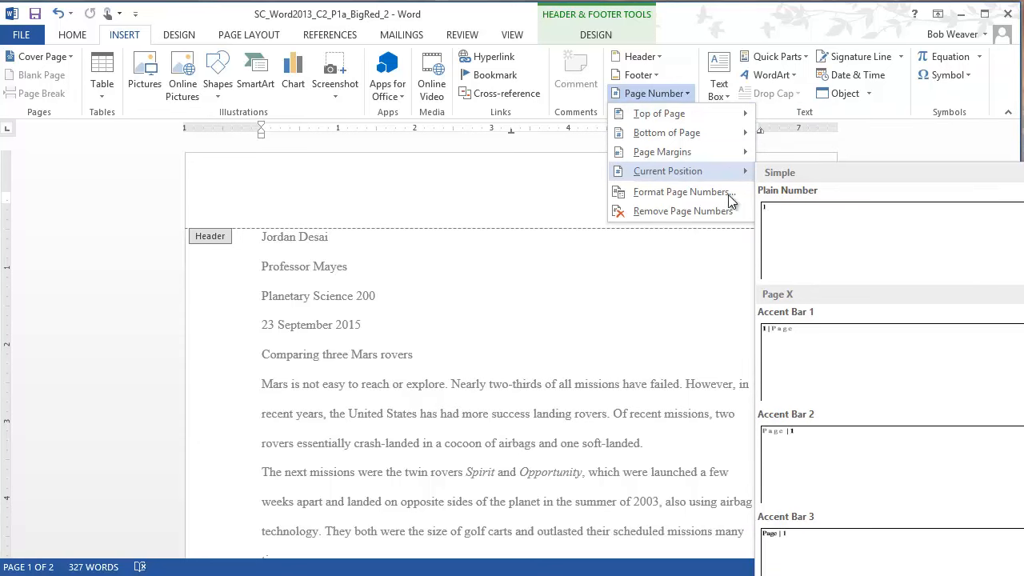
left_click(839, 228)
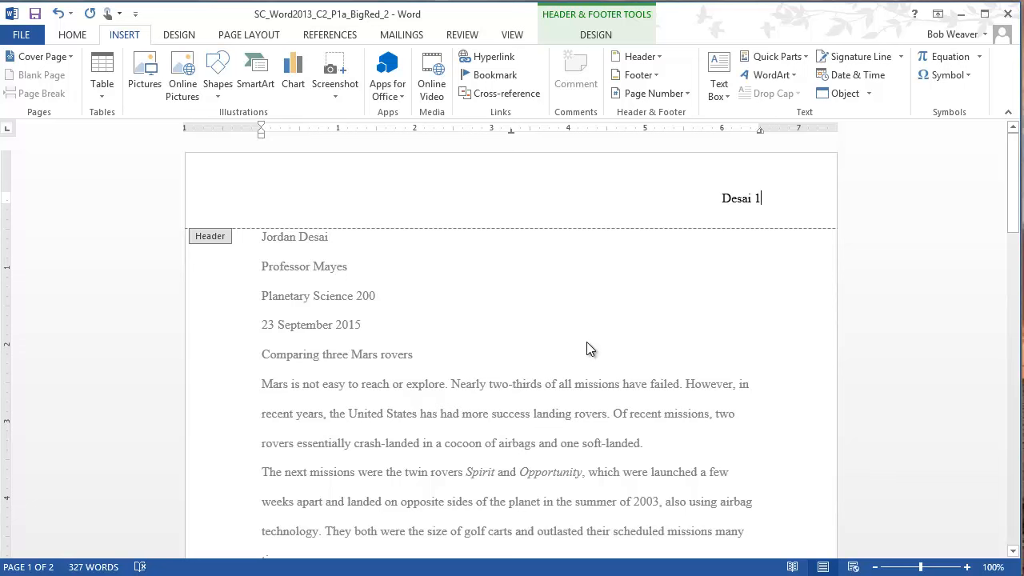
scroll(586, 348, "down", 7)
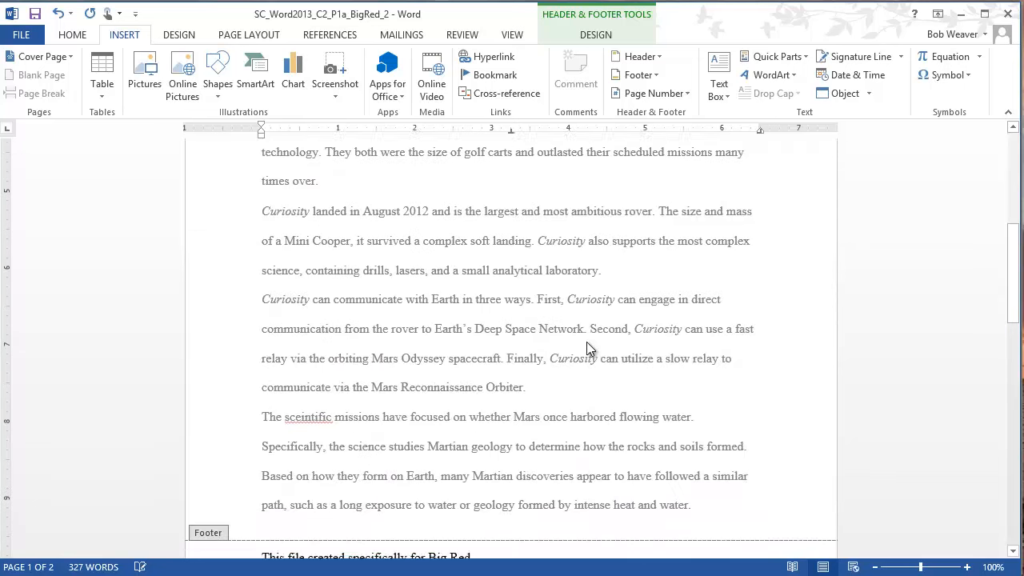
scroll(656, 384, "down", 1)
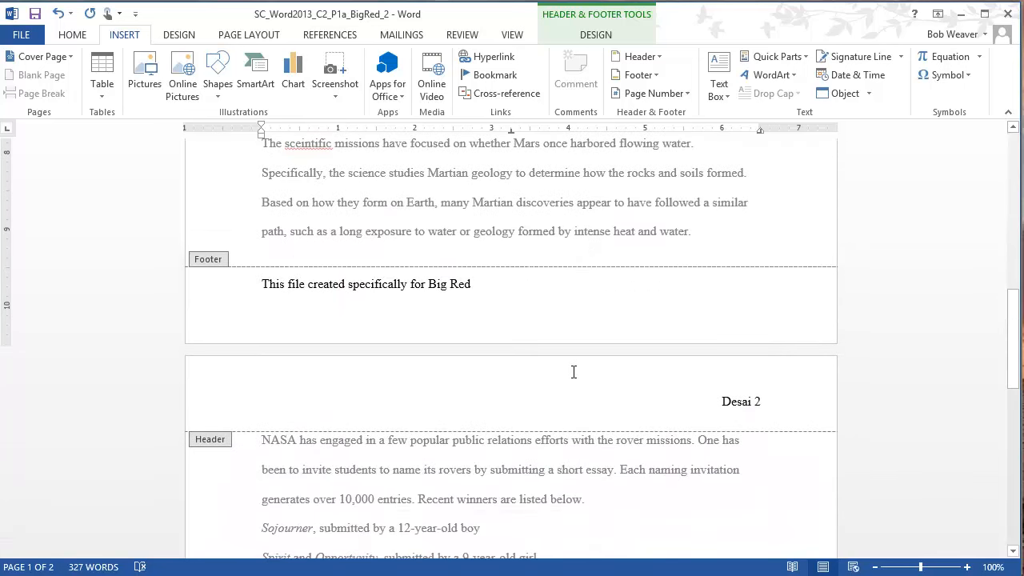
scroll(573, 371, "up", 5)
scroll(569, 371, "up", 8)
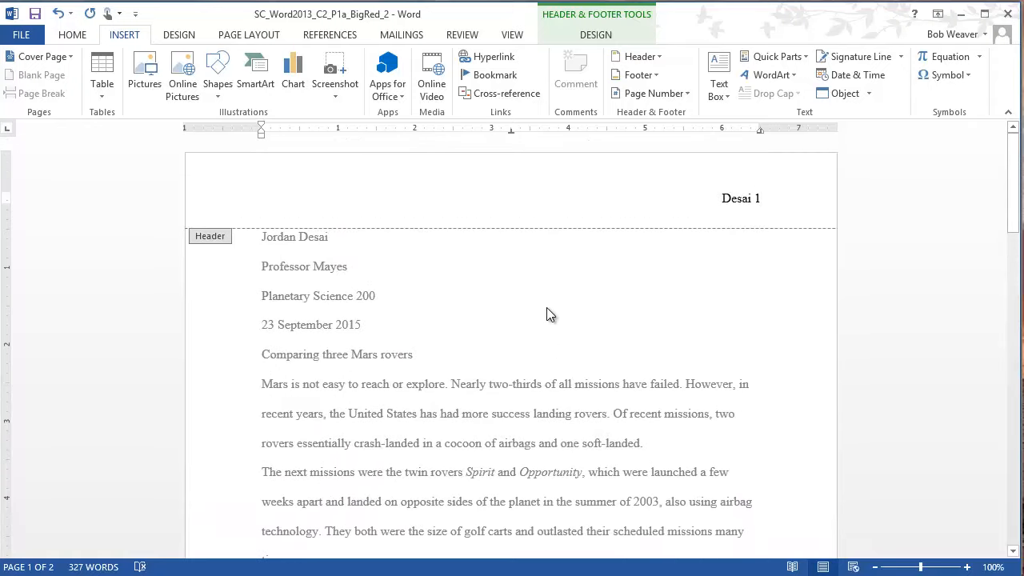
left_click(594, 37)
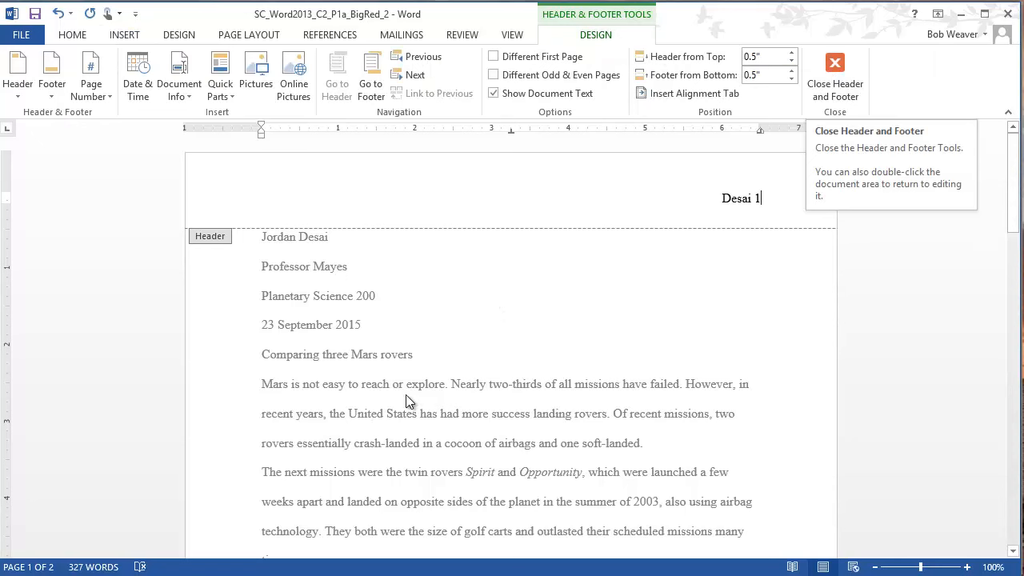
double_click(481, 355)
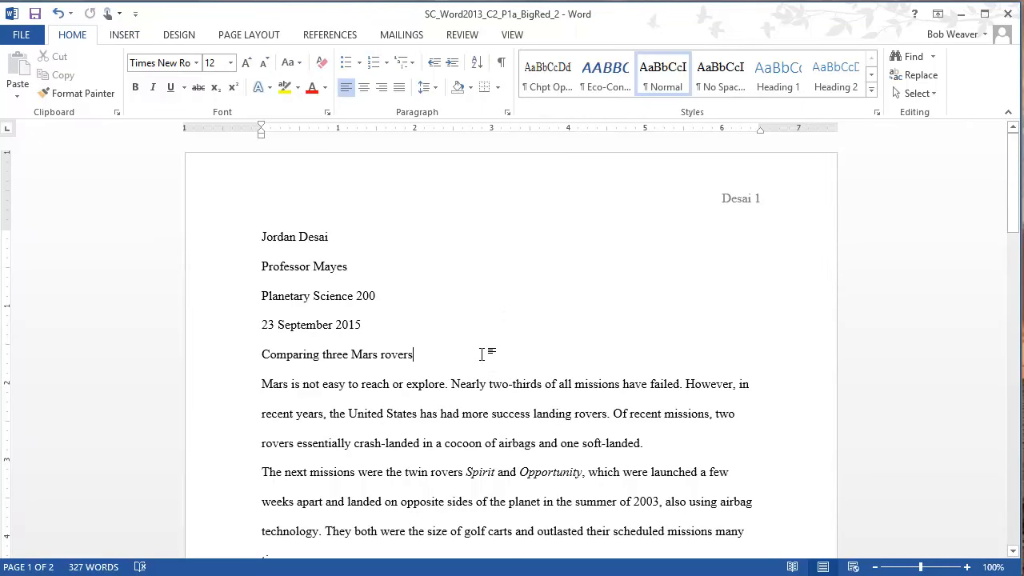
Highlight project step 4 in the assignment instructions to read it, and return to the research paper.
key("alt+Tab")
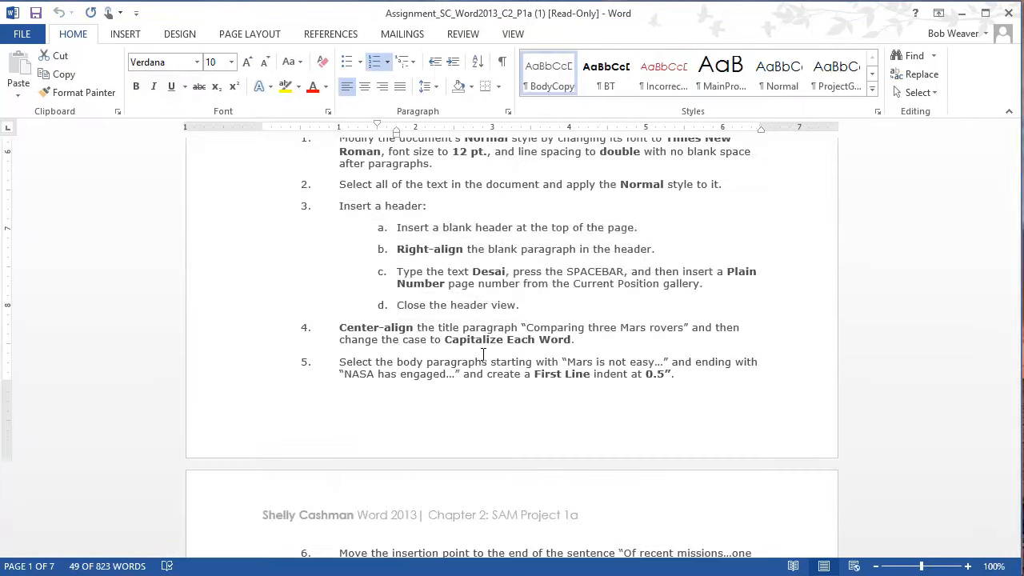
left_click_drag(339, 330, 602, 341)
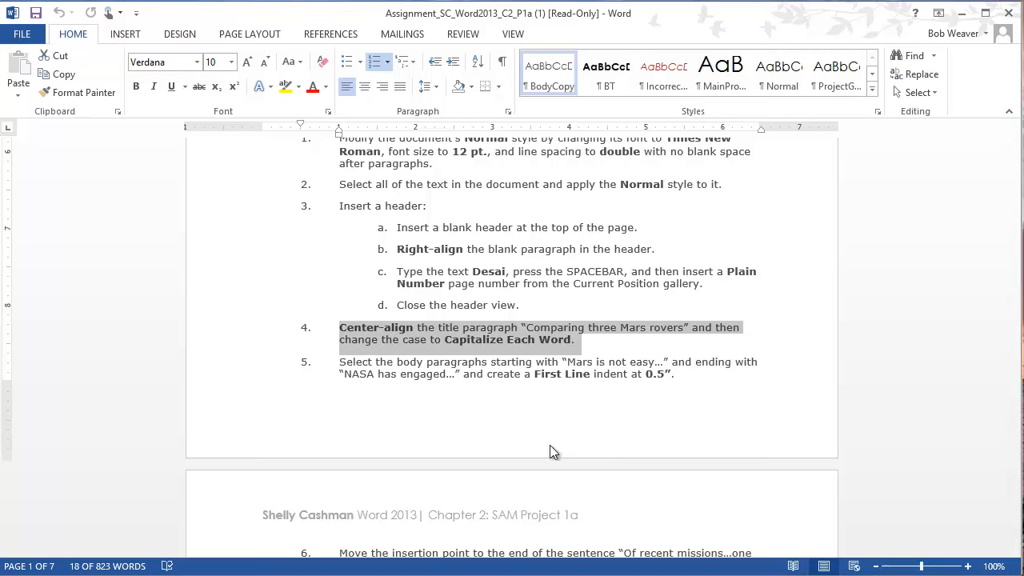
key("alt+Tab")
Center-align the title paragraph "Comparing three Mars rovers" and change its case to Capitalize Each Word.
left_click(207, 363)
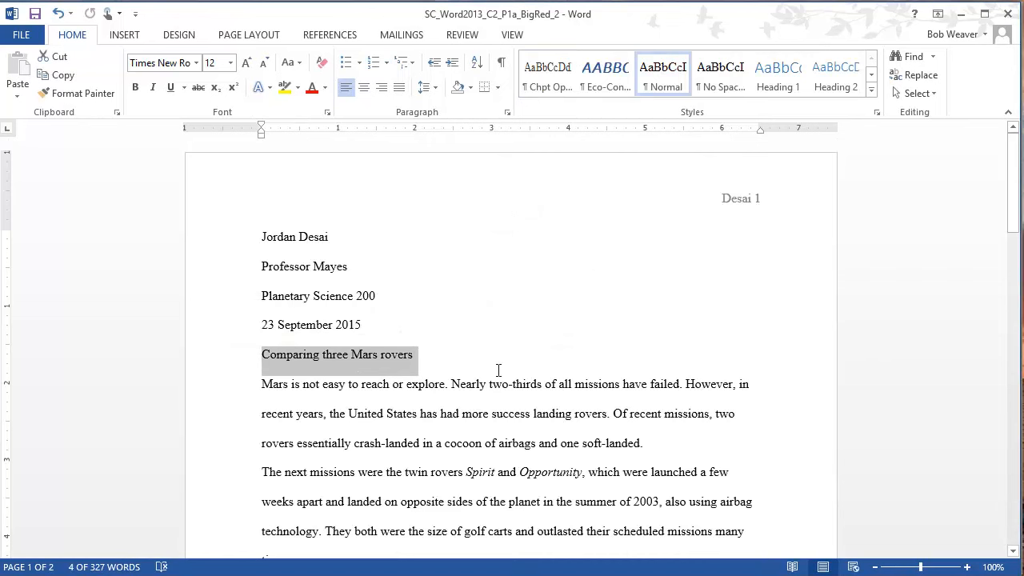
left_click(363, 88)
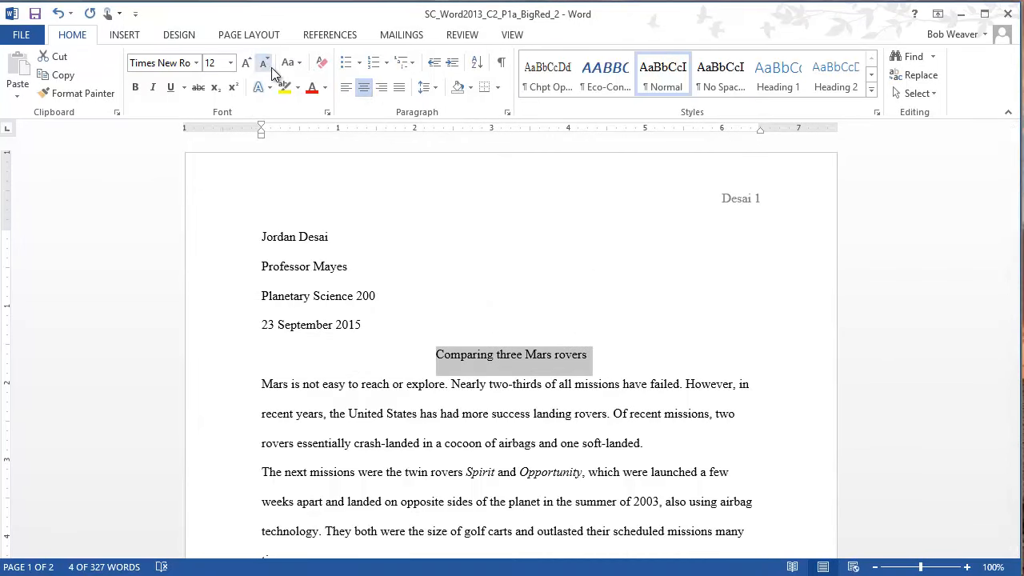
left_click(292, 64)
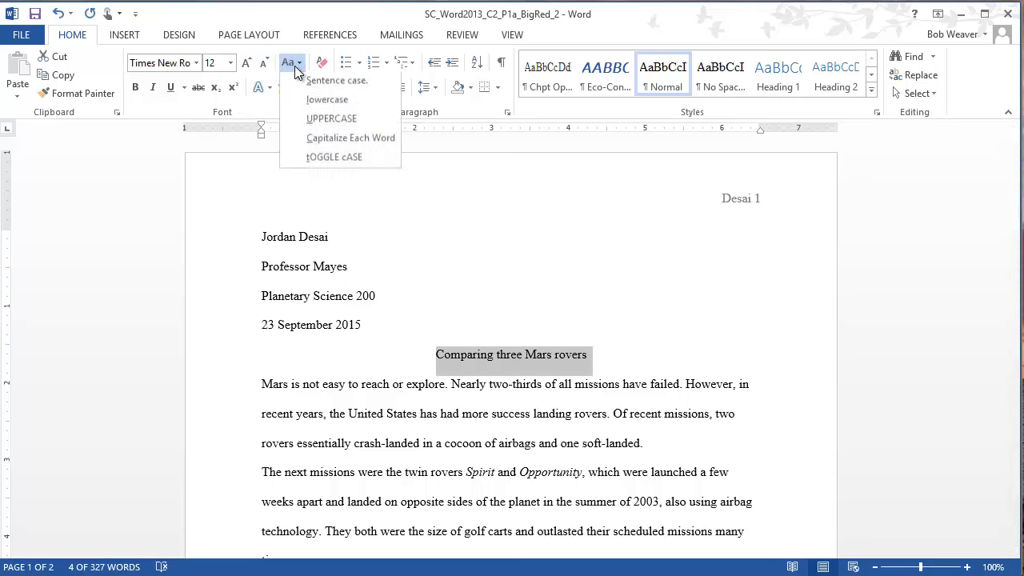
left_click(375, 142)
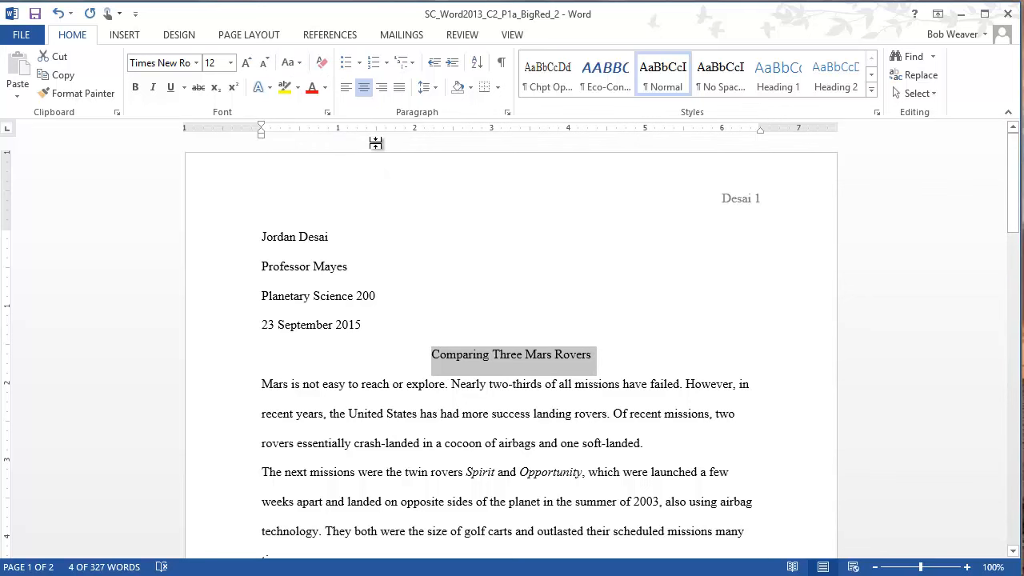
Highlight project step 5 in the assignment instructions to read it, and return to the research paper.
key("alt+Tab")
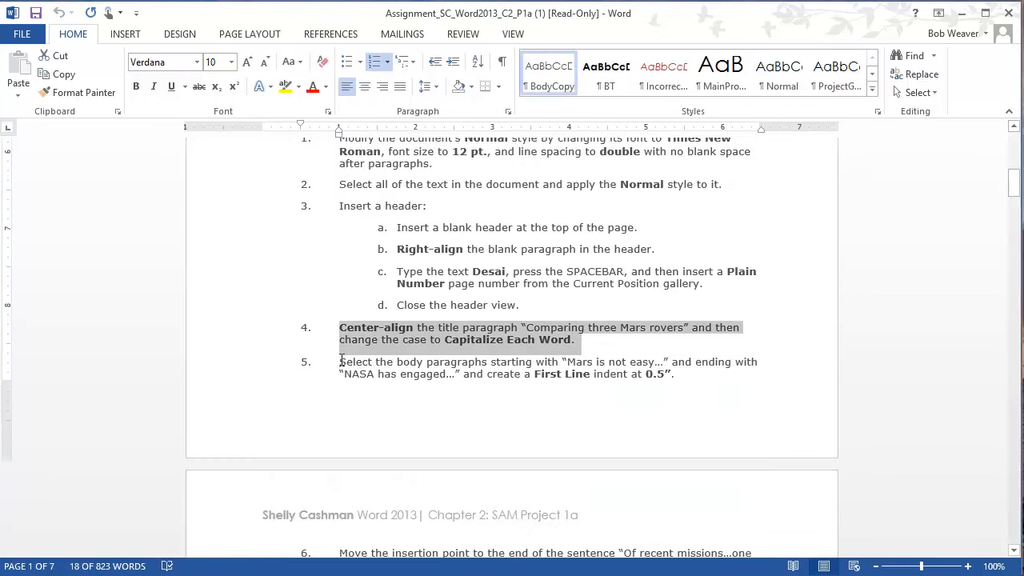
left_click_drag(341, 361, 724, 382)
scroll(606, 439, "down", 3)
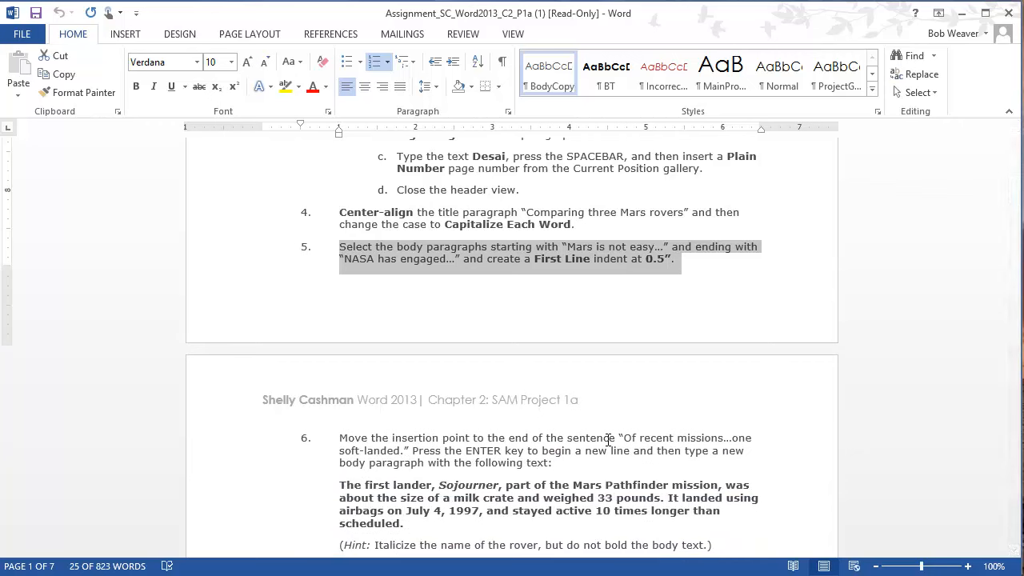
key("alt+Tab")
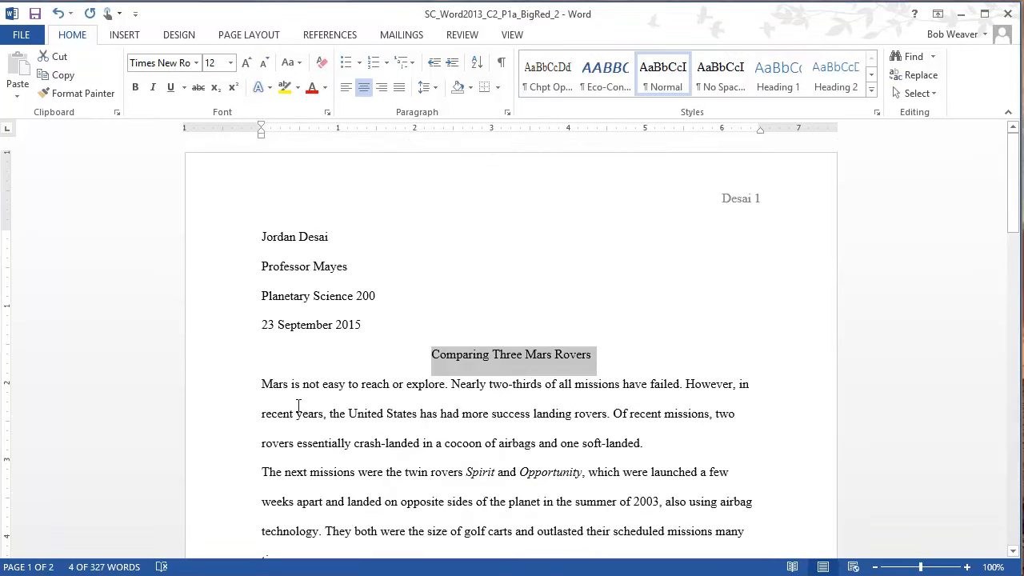
Give the body paragraphs from "Mars is not easy" through "NASA has engaged" a First line indent of 0.5", checking the range against the instructions.
left_click_drag(261, 384, 364, 430)
scroll(364, 424, "down", 2)
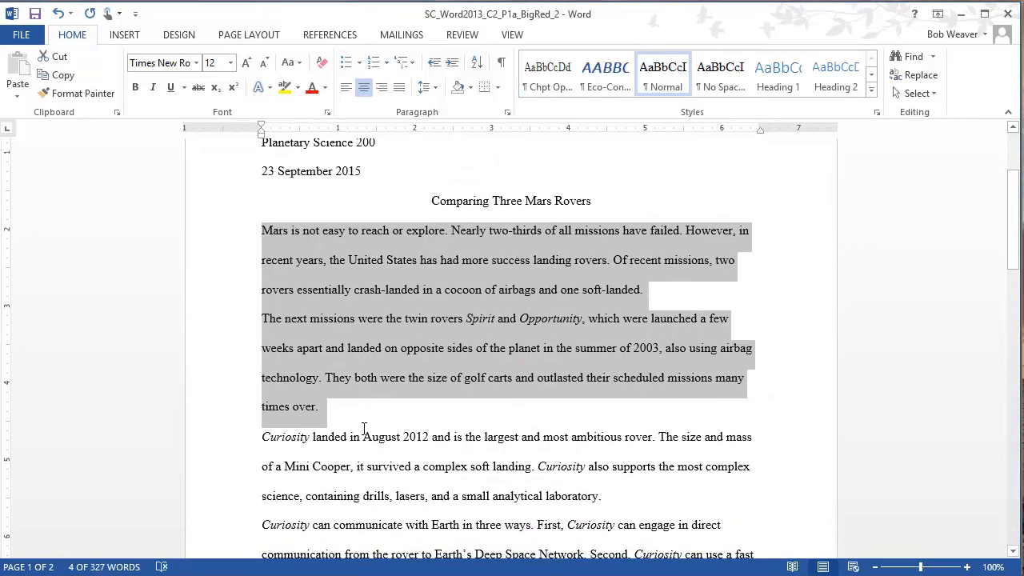
scroll(364, 430, "down", 4)
left_click_drag(364, 430, 611, 422)
scroll(361, 427, "down", 3)
scroll(621, 494, "down", 1)
key("alt+Tab")
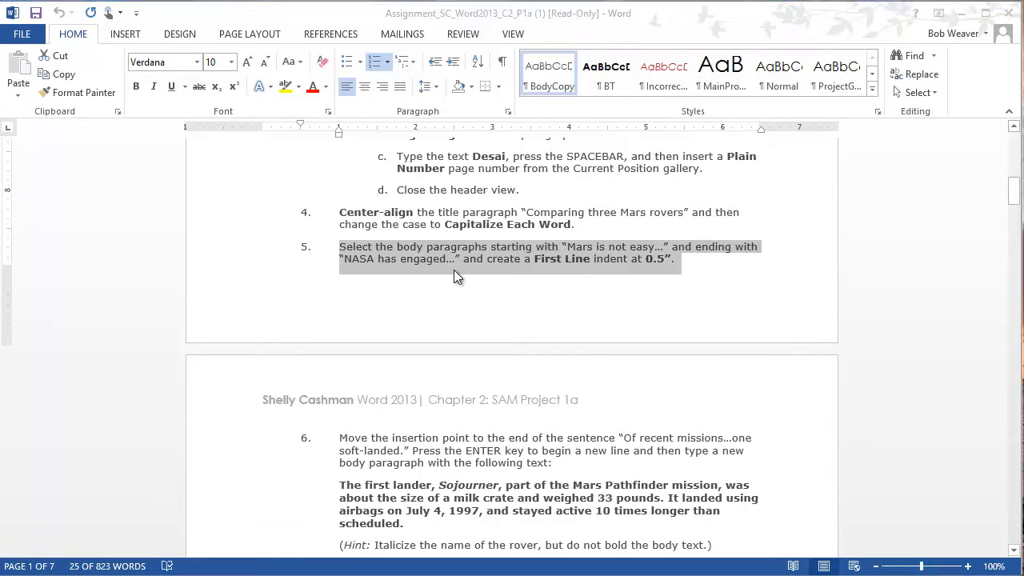
key("alt+Tab")
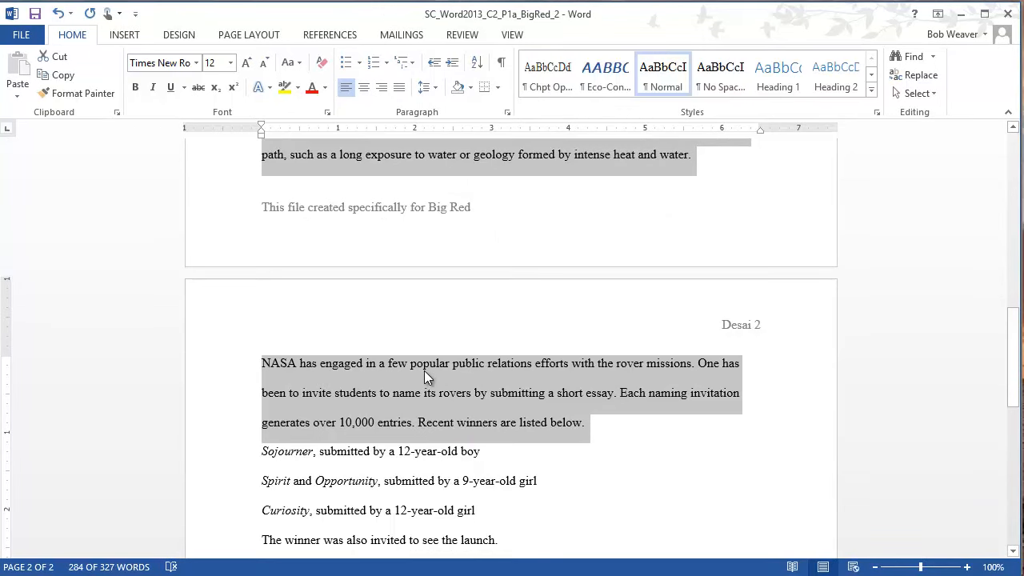
key("alt+Tab")
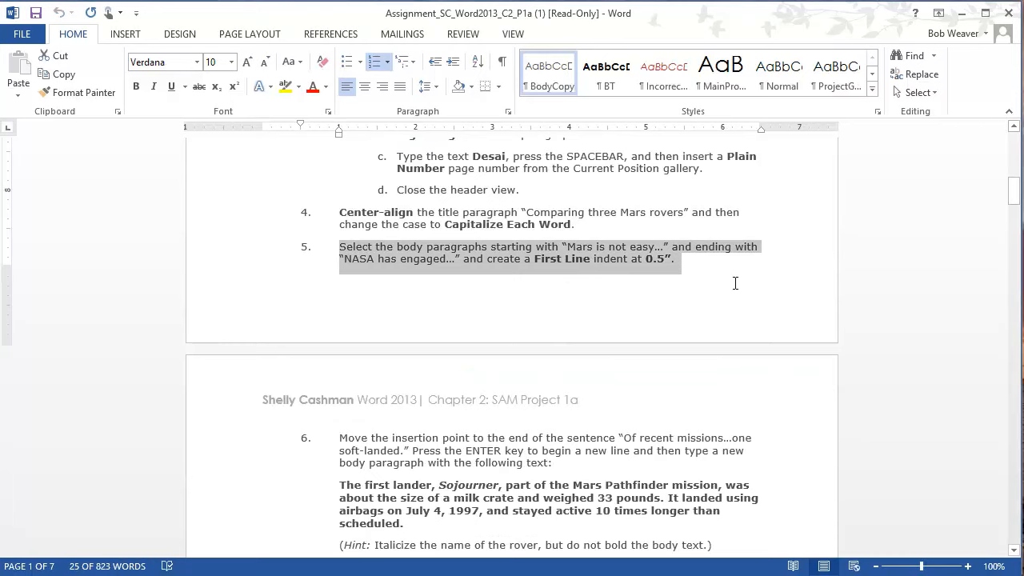
key("alt+Tab")
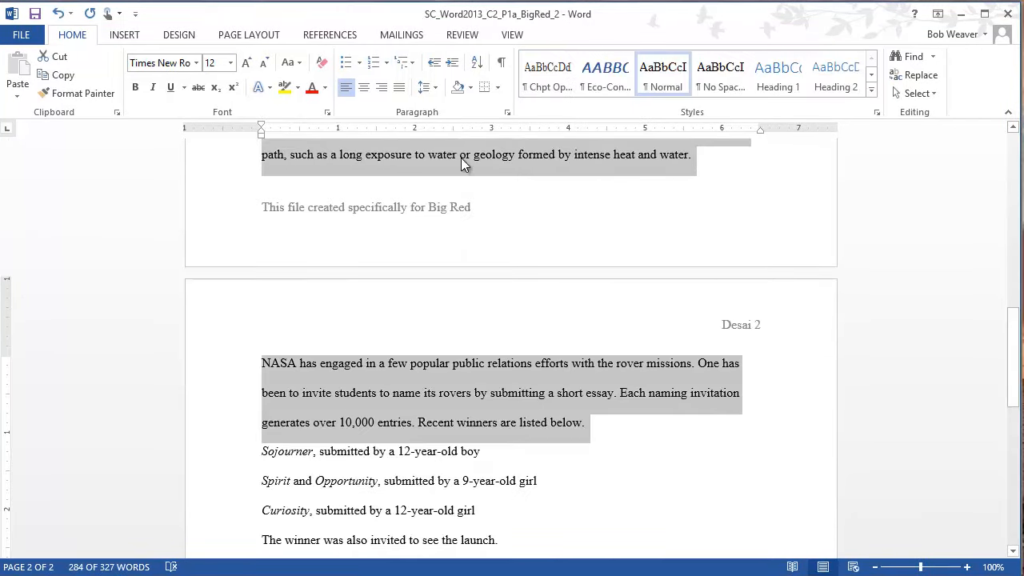
left_click(507, 114)
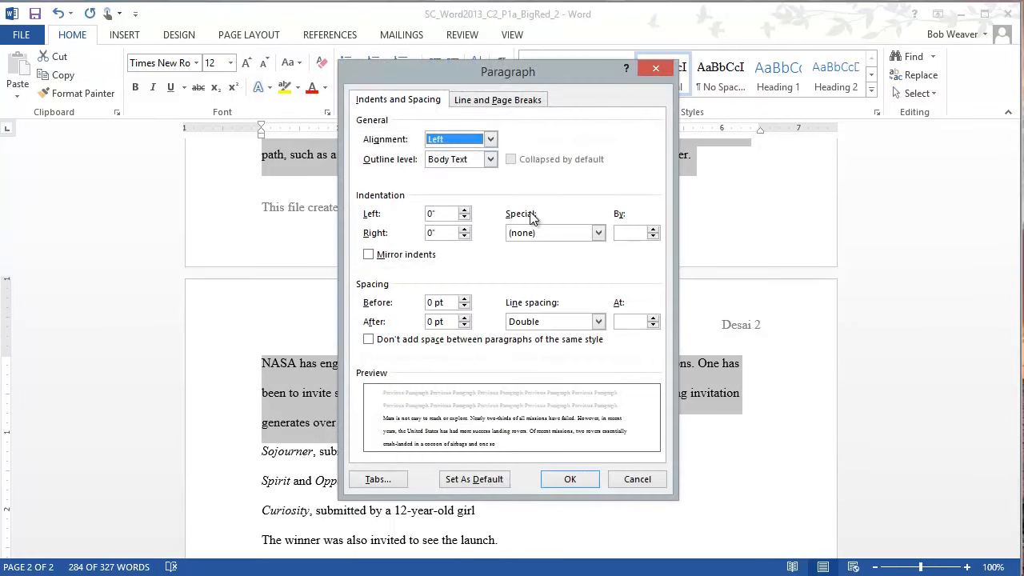
left_click(599, 233)
left_click(544, 258)
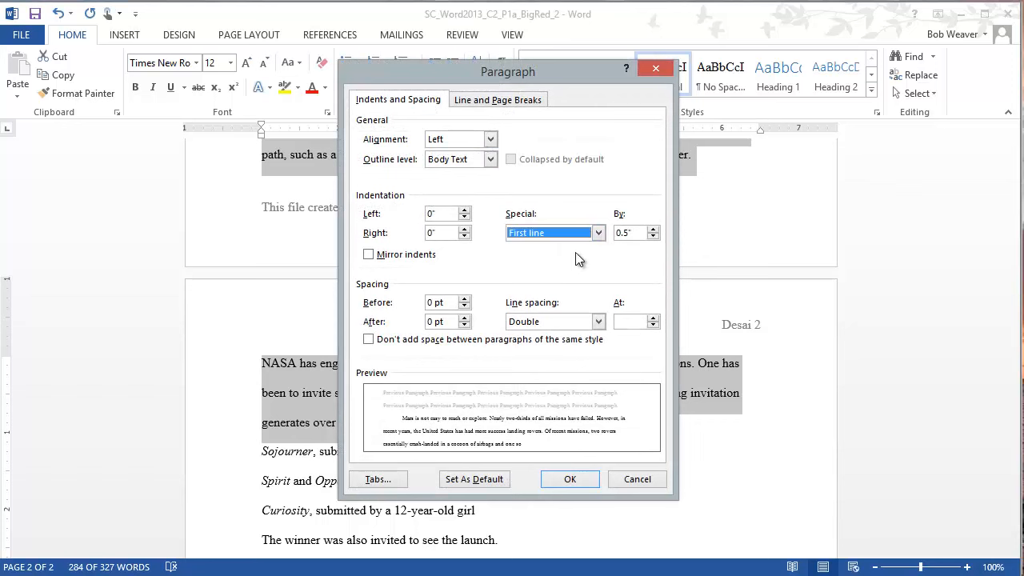
left_click(569, 479)
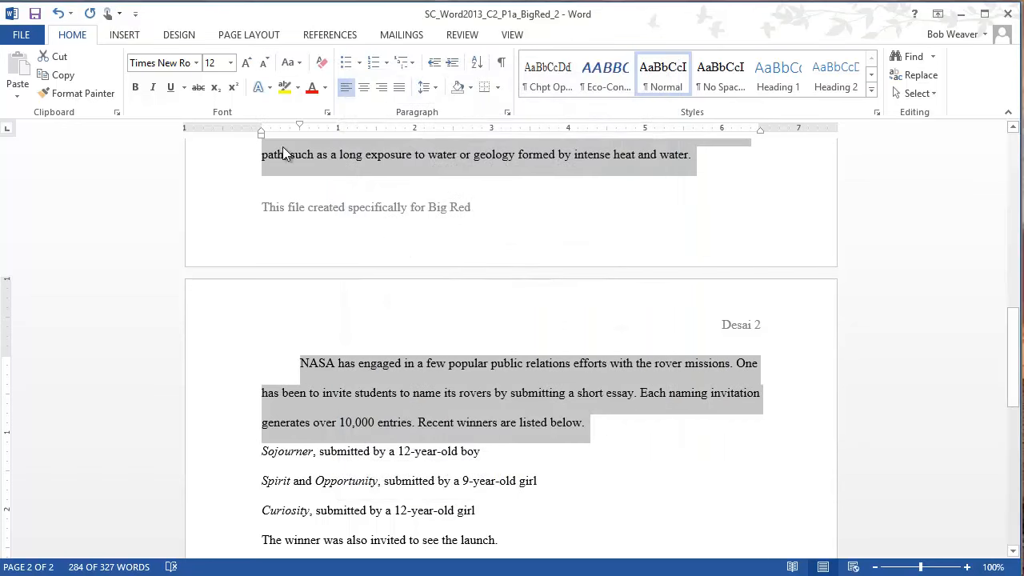
Hide the ruler and show it again to view the first-line indent marker, and deselect the body paragraphs.
left_click(512, 36)
left_click(171, 56)
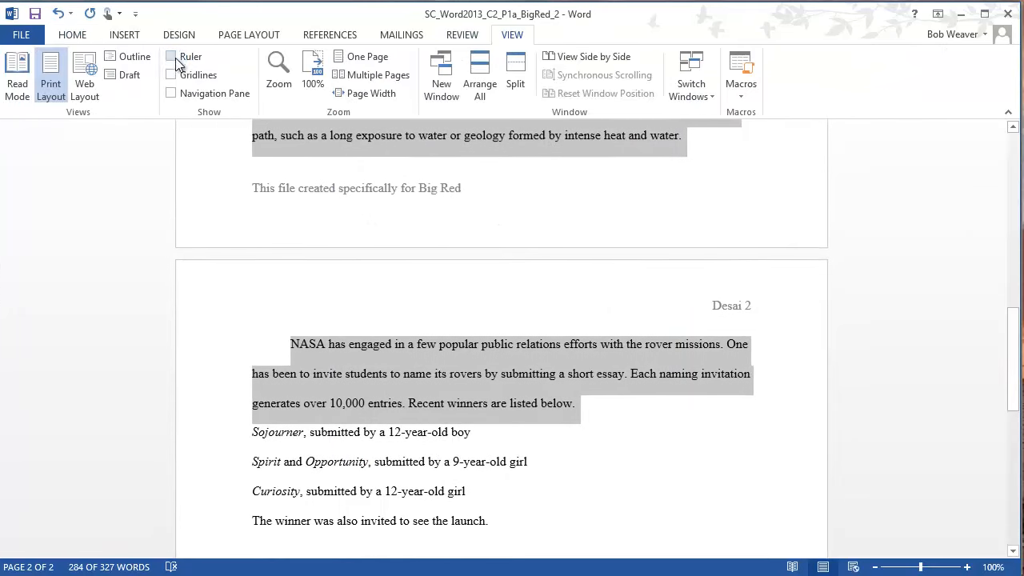
left_click(173, 56)
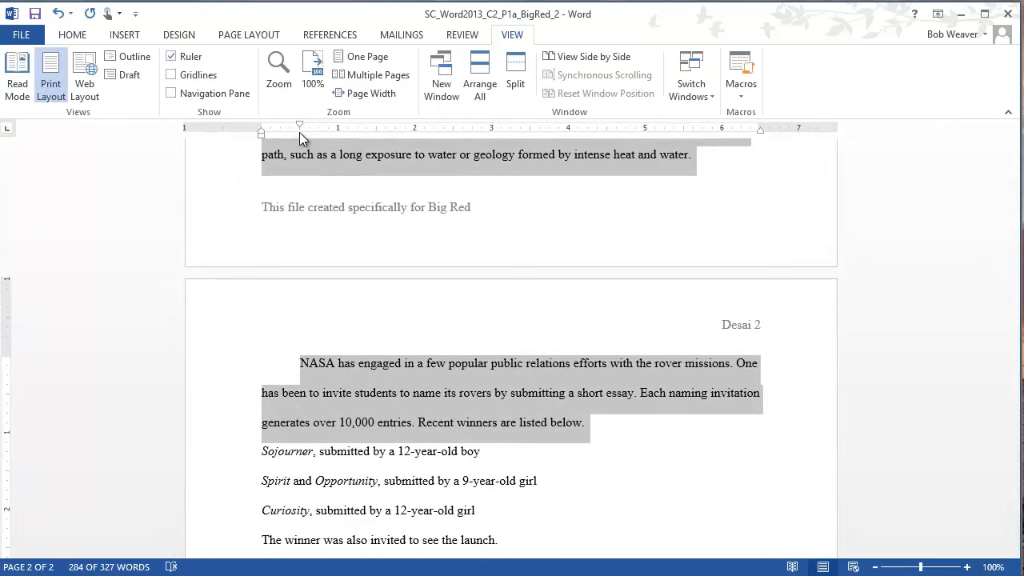
left_click(450, 364)
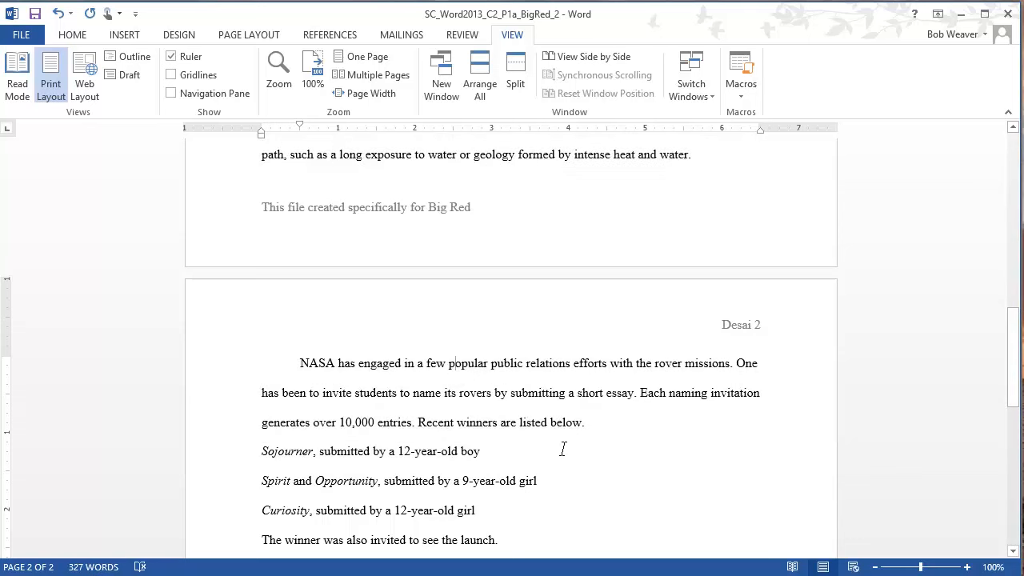
Highlight project step 6 in the assignment instructions to read it, and return to the research paper.
key("alt+Tab")
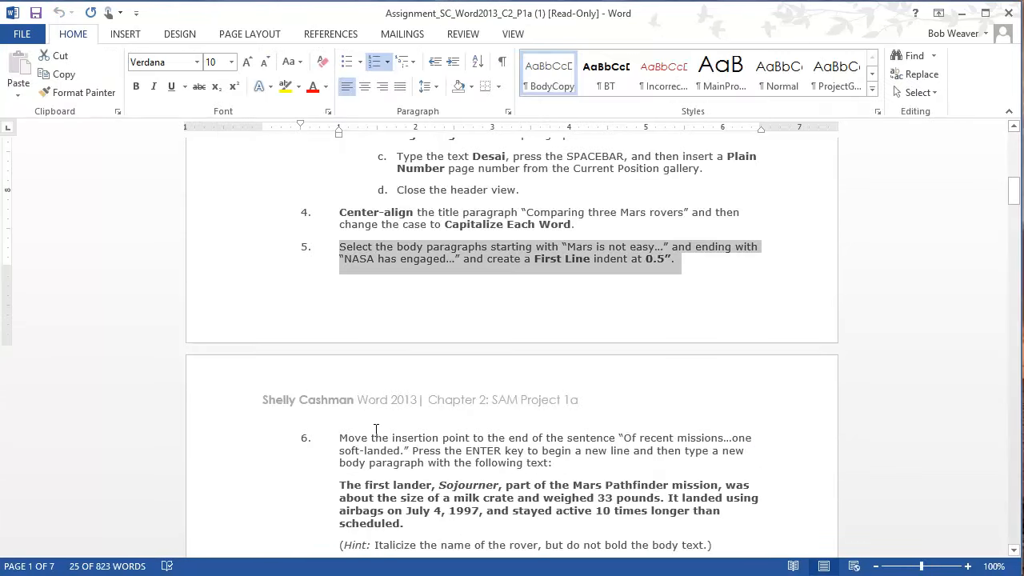
left_click(341, 440)
left_click_drag(339, 438, 554, 465)
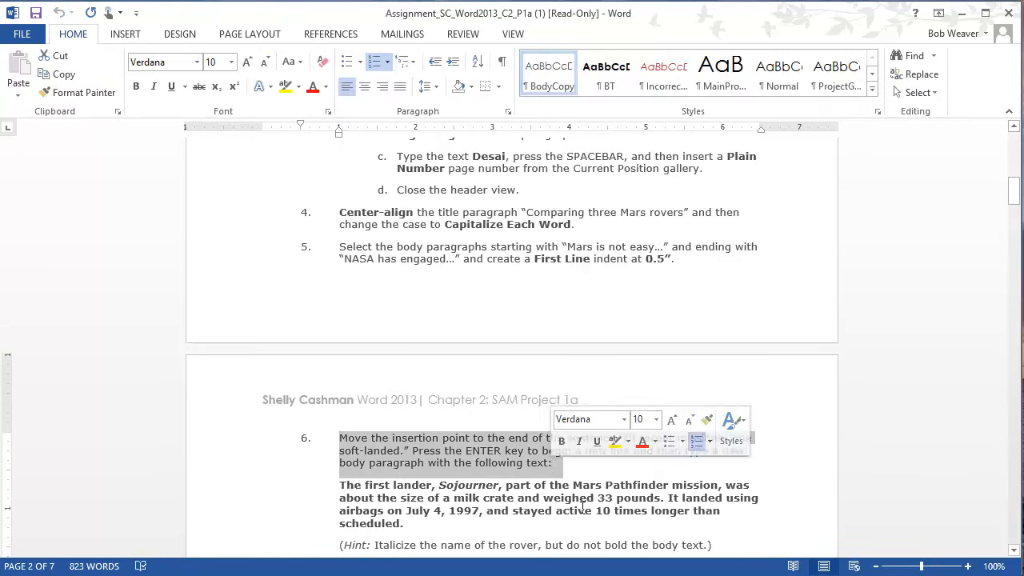
scroll(806, 500, "down", 2)
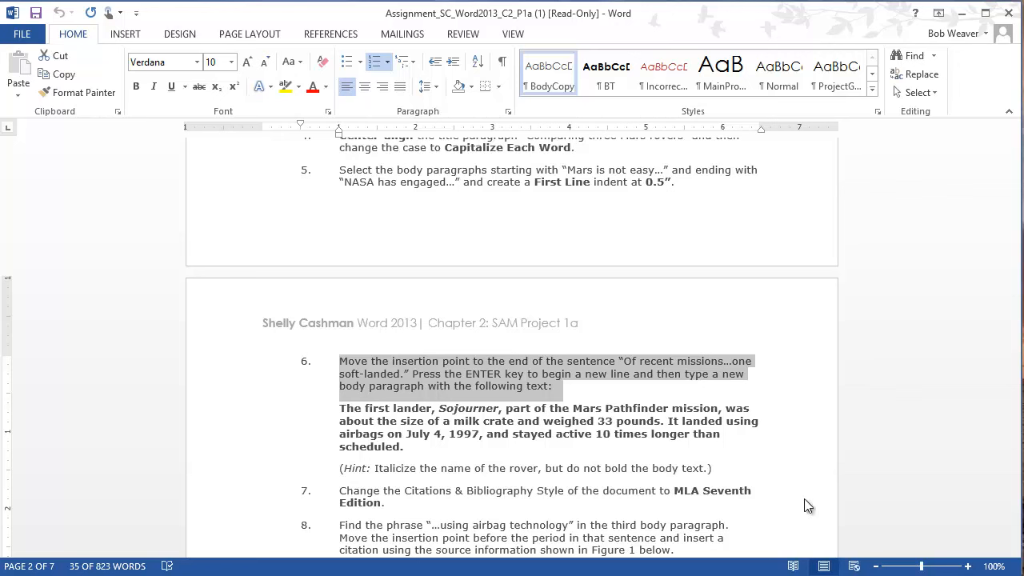
key("alt+Tab")
Start a new body paragraph after the sentence ending "one soft-landed.", checking the placement against the instructions.
scroll(441, 360, "up", 4)
scroll(441, 359, "up", 4)
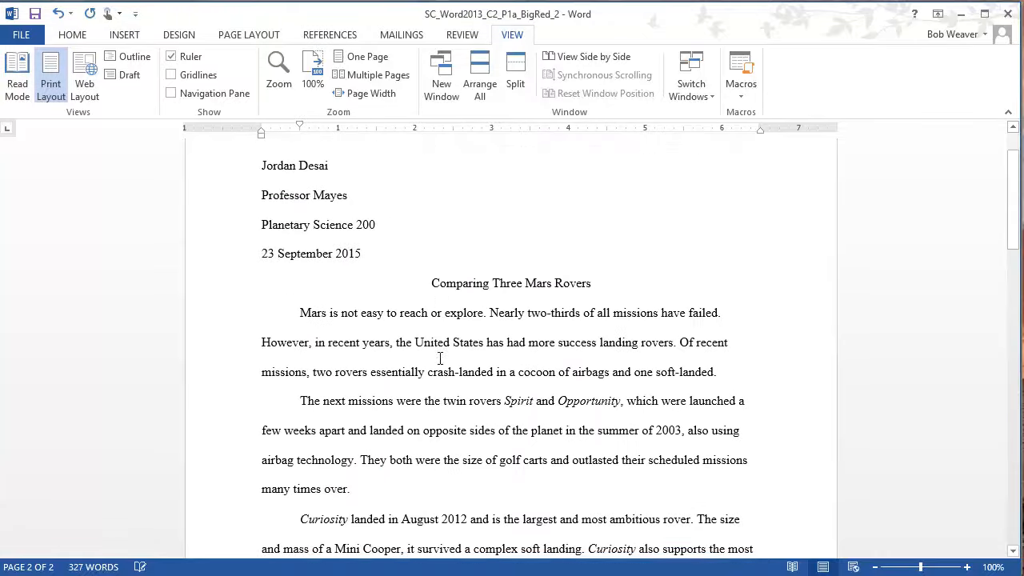
scroll(441, 359, "down", 1)
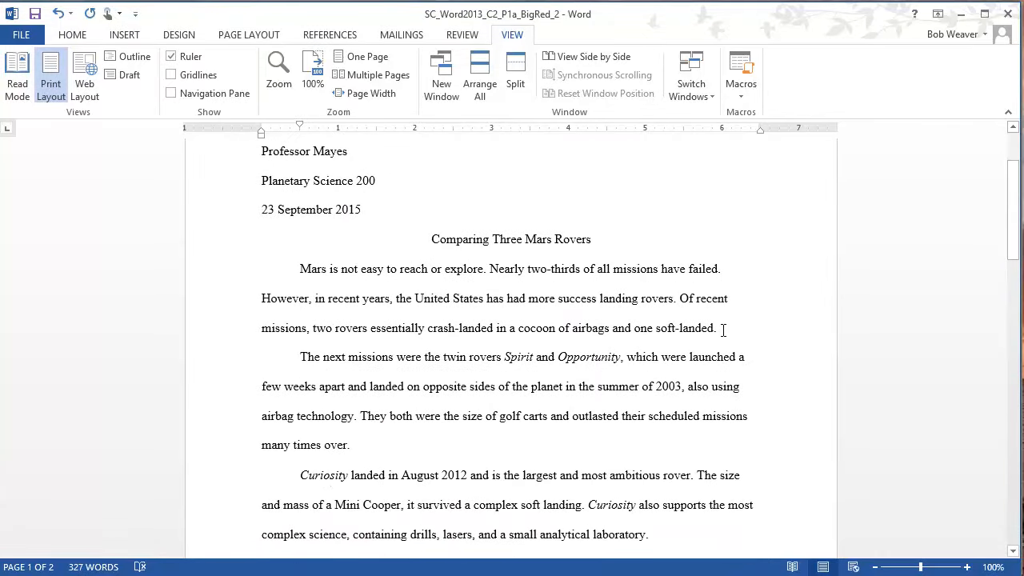
key("alt+Tab")
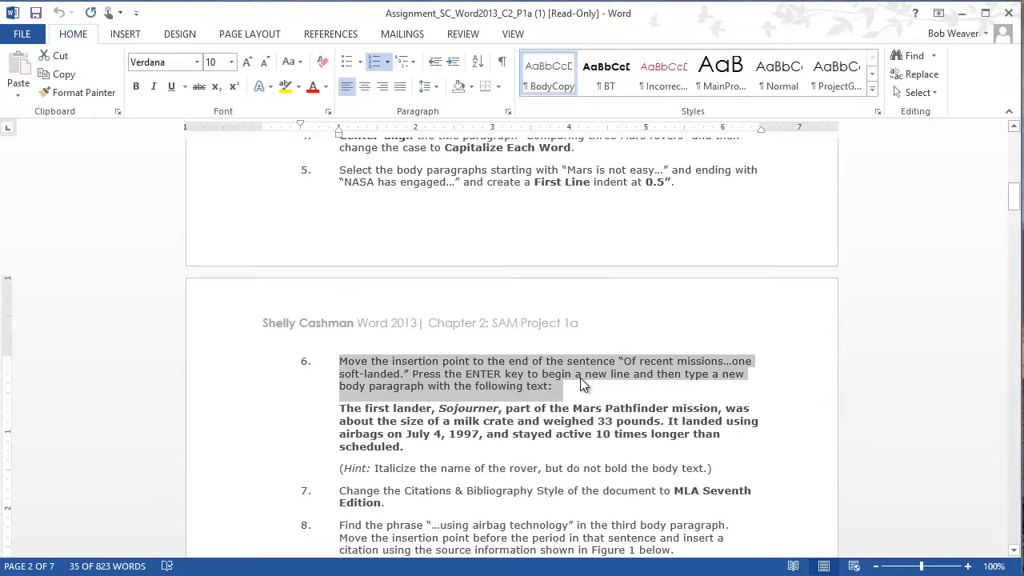
key("alt+Tab")
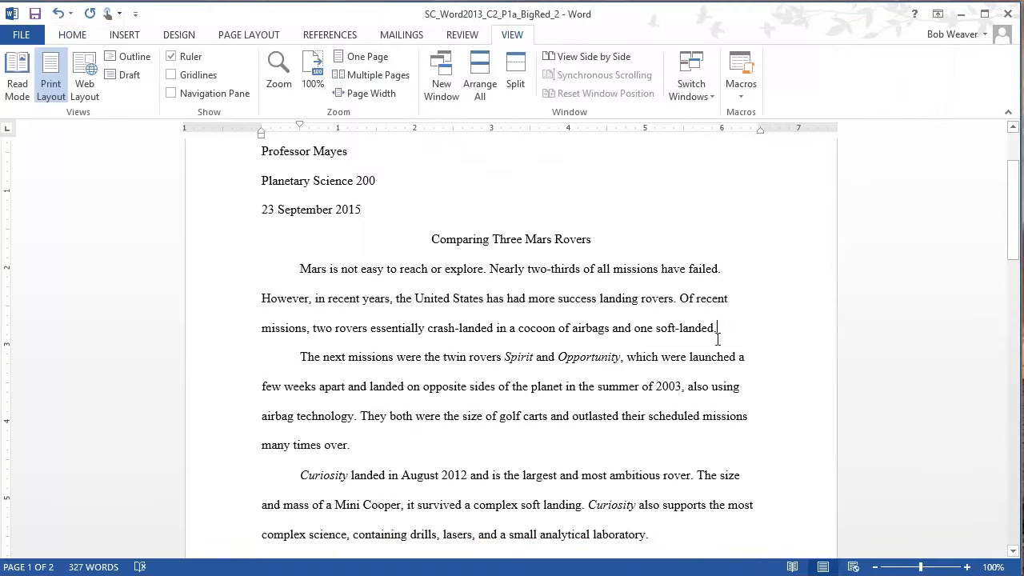
key("Return")
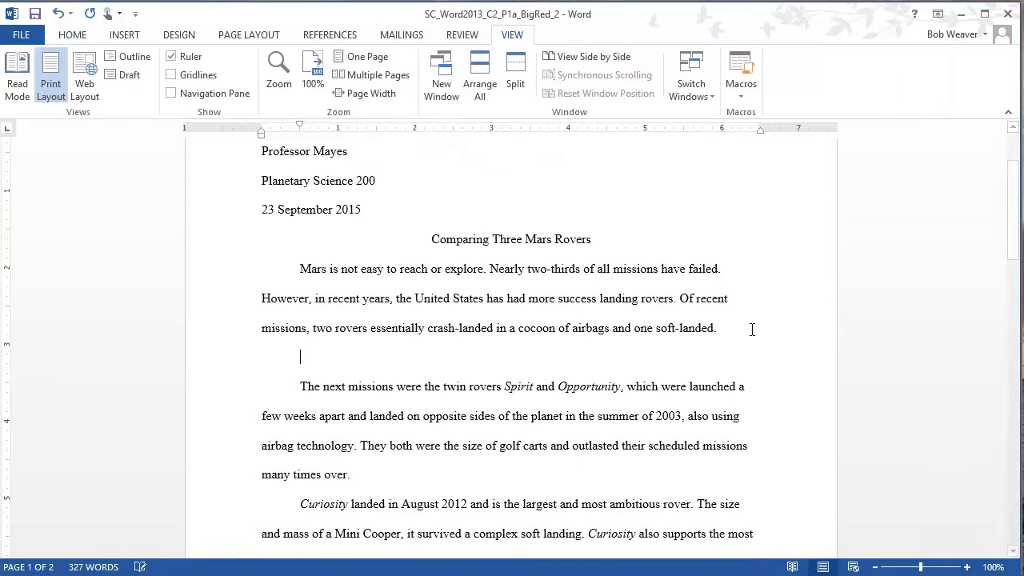
Write the new paragraph from "The first lander, Sojourner" through "July 4, 1997, and", following the wording in the instructions.
key("alt+Tab")
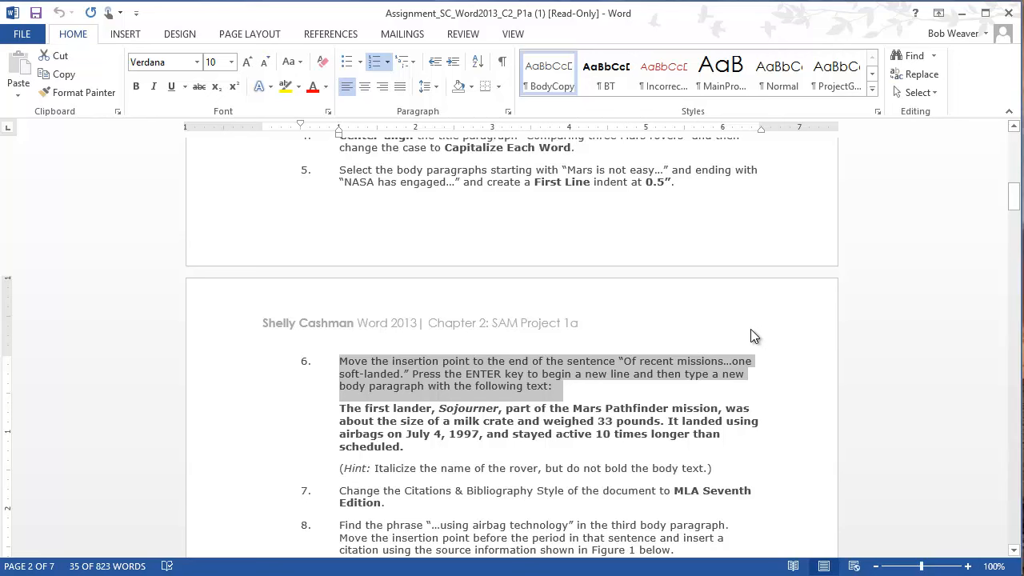
key("alt+Tab")
type("T")
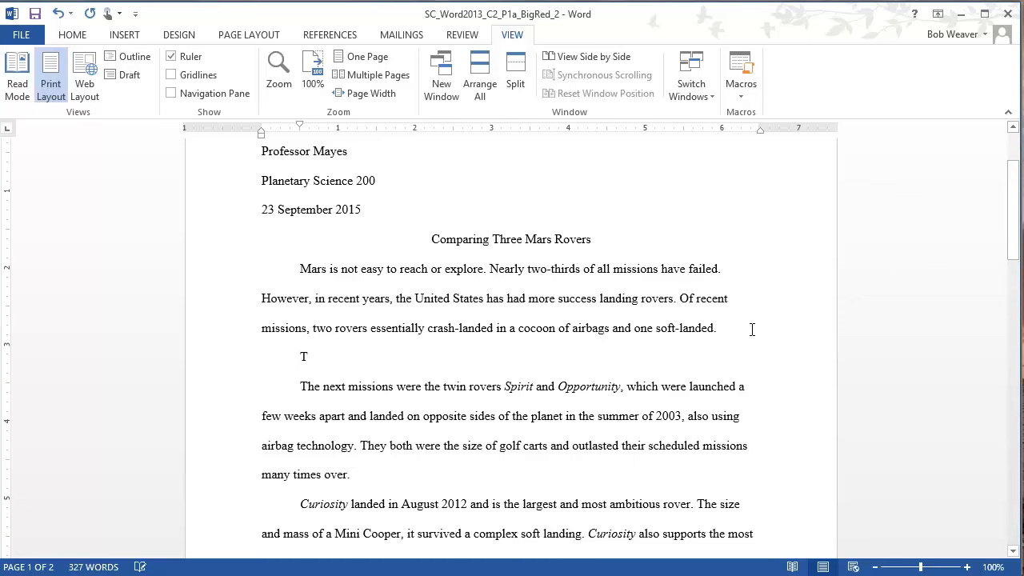
type("he first lander, S")
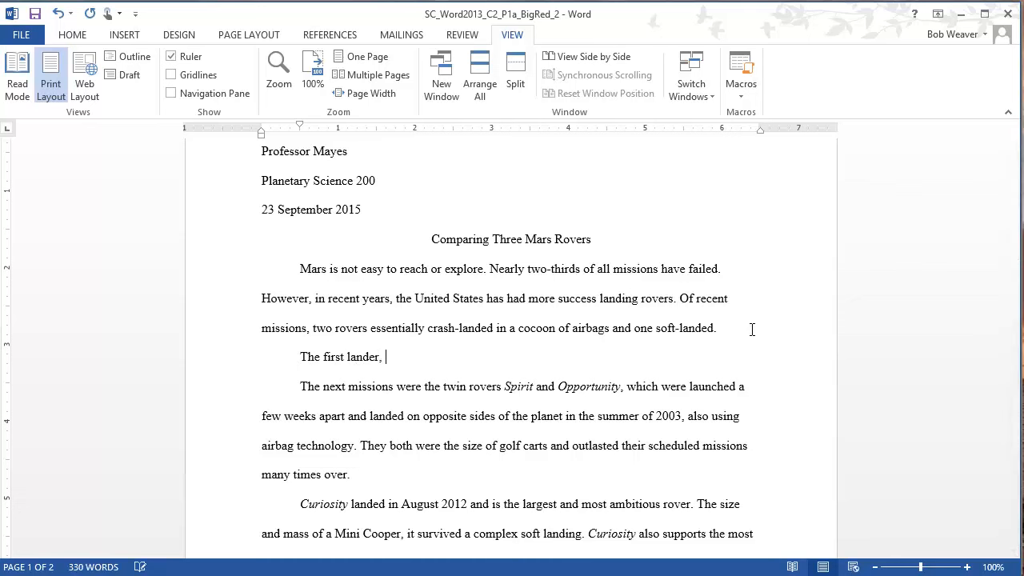
type("o")
key("alt+Tab")
key("alt+Tab")
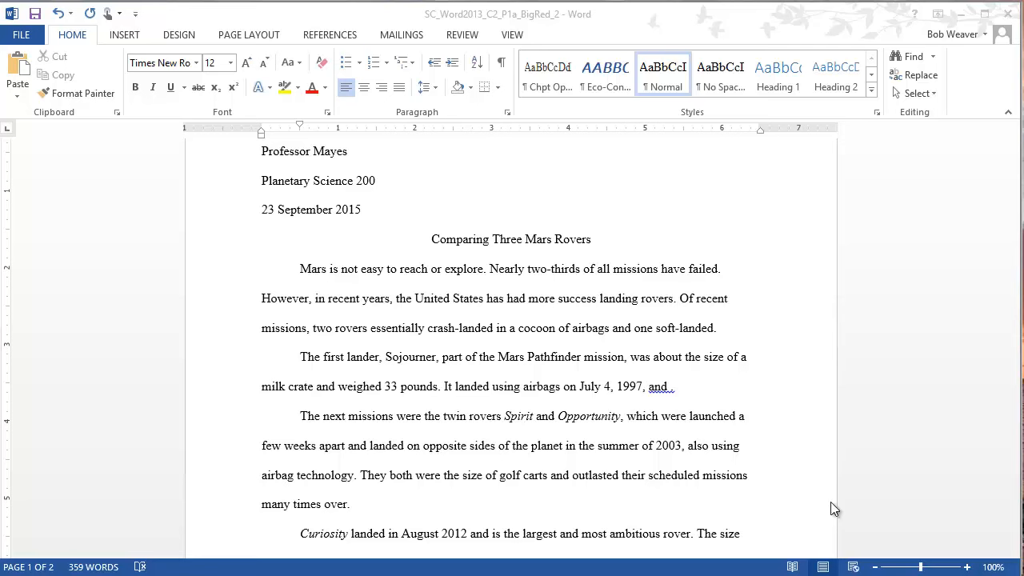
Complete the new paragraph's last sentence with "stayed active 10 times longer than scheduled" before the period.
left_click(676, 386)
type("airbags on July 4, 1997, and sta")
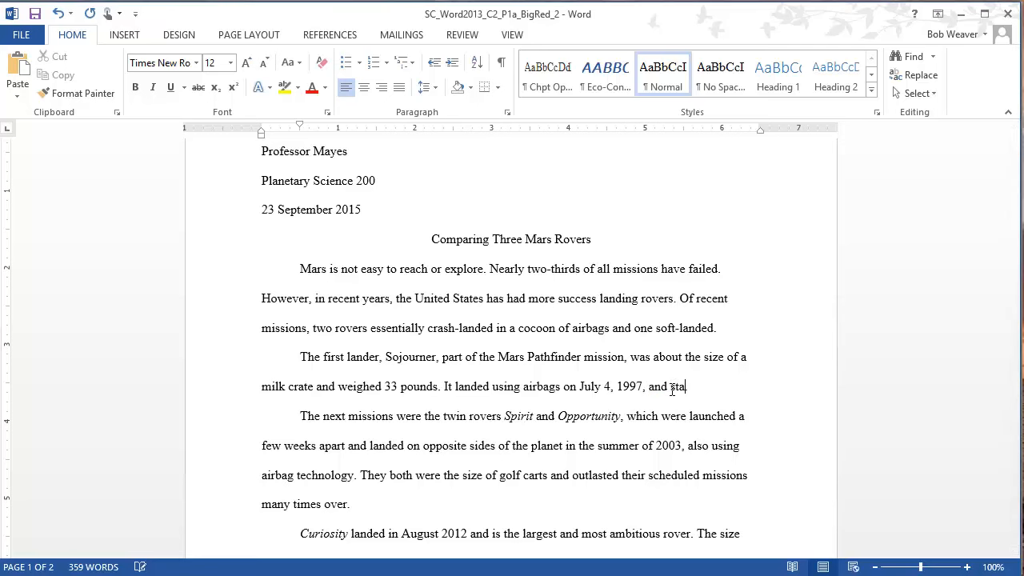
type("yed active 10 times longer than ")
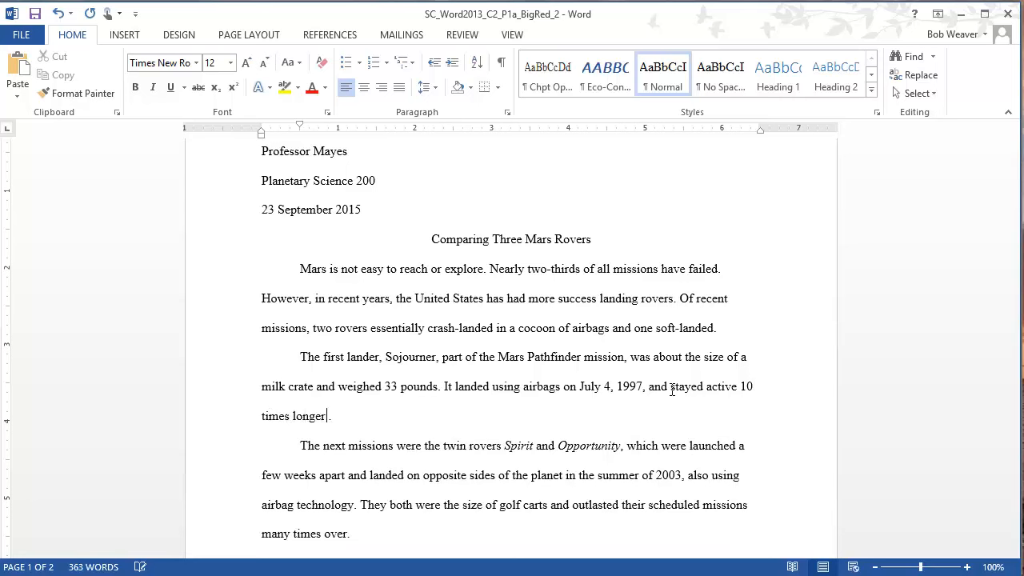
type("usual")
key("BackSpace")
key("BackSpace")
key("BackSpace")
key("BackSpace")
key("BackSpace")
type("scheduled")
Highlight the hint about italicizing the rover's name in the assignment instructions, and return to the research paper.
key("alt+Tab")
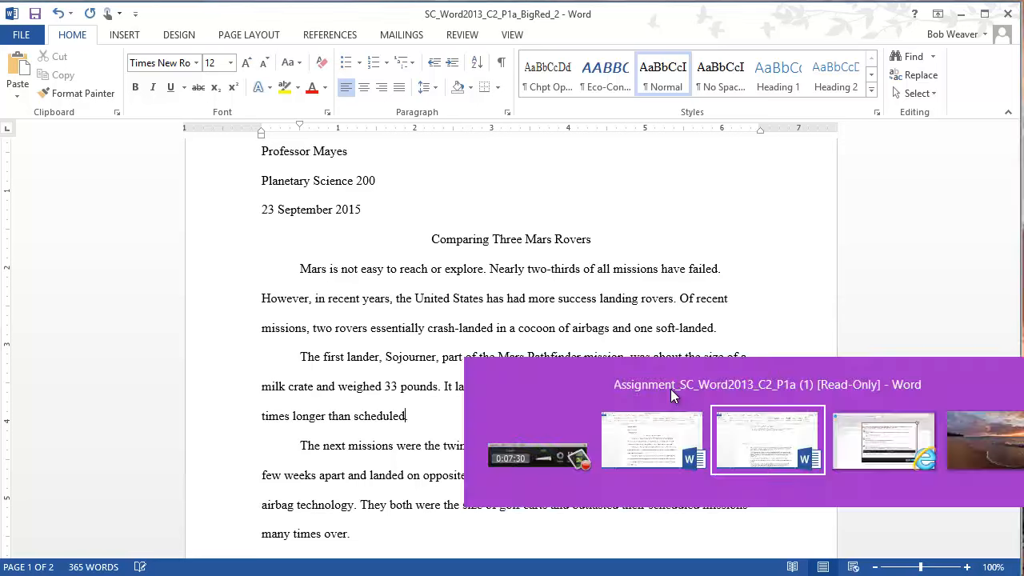
left_click(389, 470)
left_click_drag(389, 470, 537, 470)
key("alt+Tab")
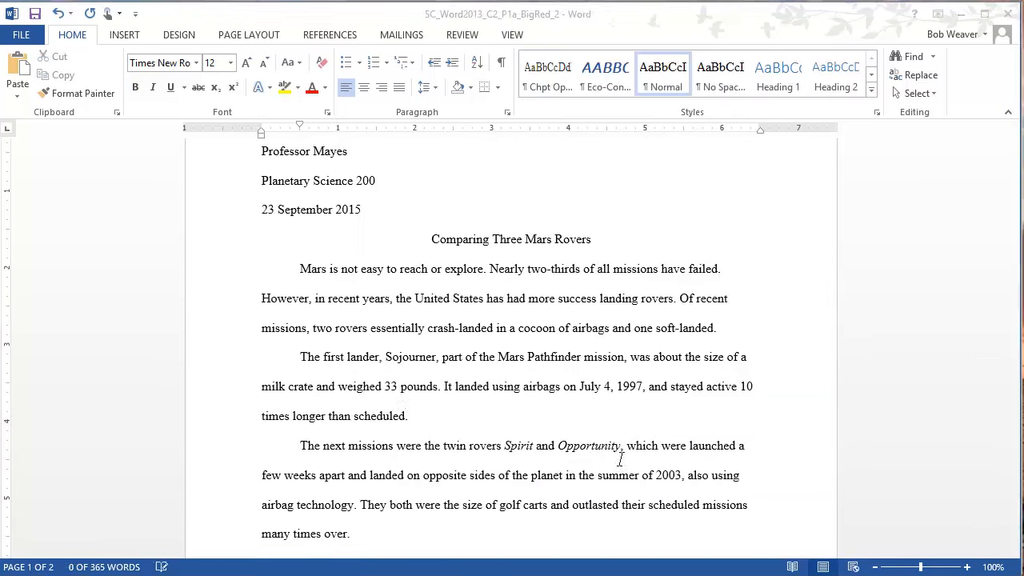
Italicize the rover name "Sojourner" in the new paragraph and place the insertion point at the paragraph's end.
left_click(472, 418)
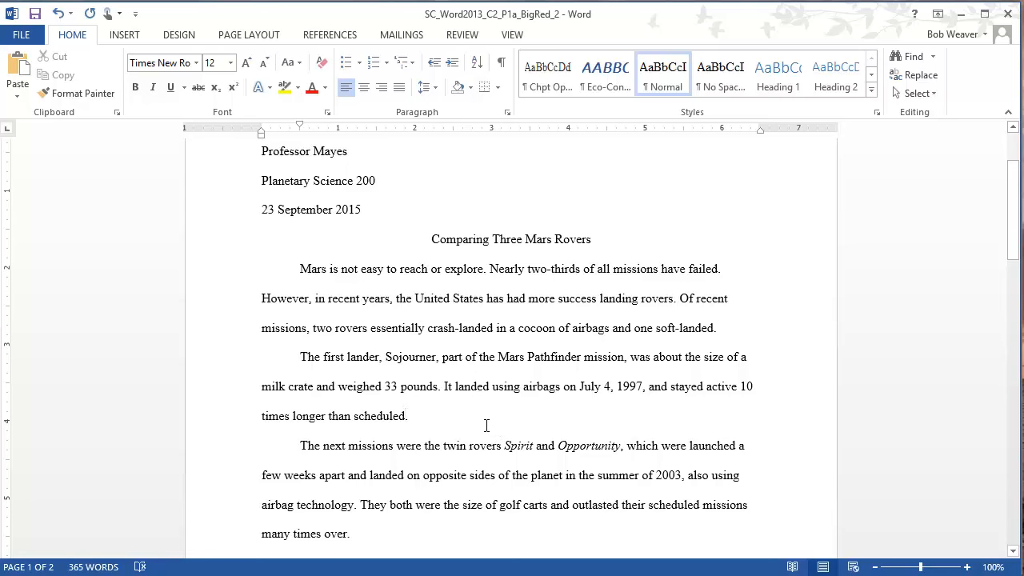
left_click(414, 360)
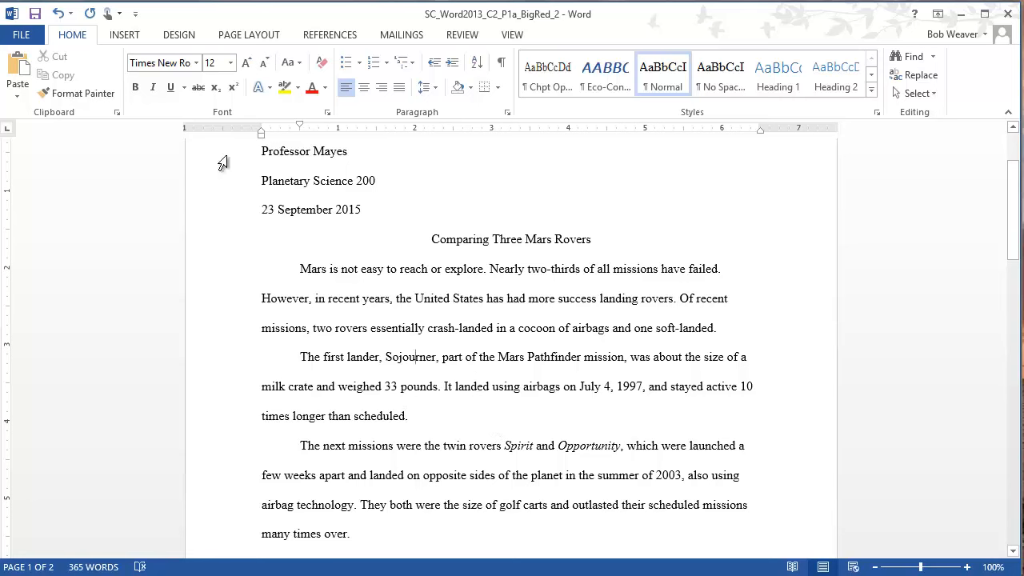
left_click(152, 87)
left_click(490, 420)
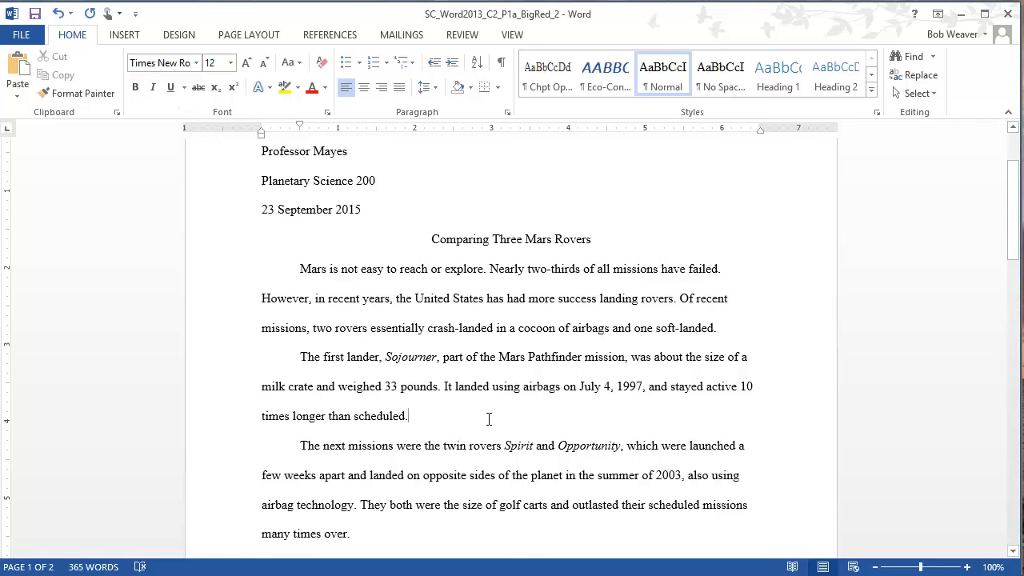
Highlight project step 7 in the assignment instructions to read it, and return to the research paper.
key("alt+Tab")
scroll(435, 438, "up", 1)
scroll(435, 438, "down", 4)
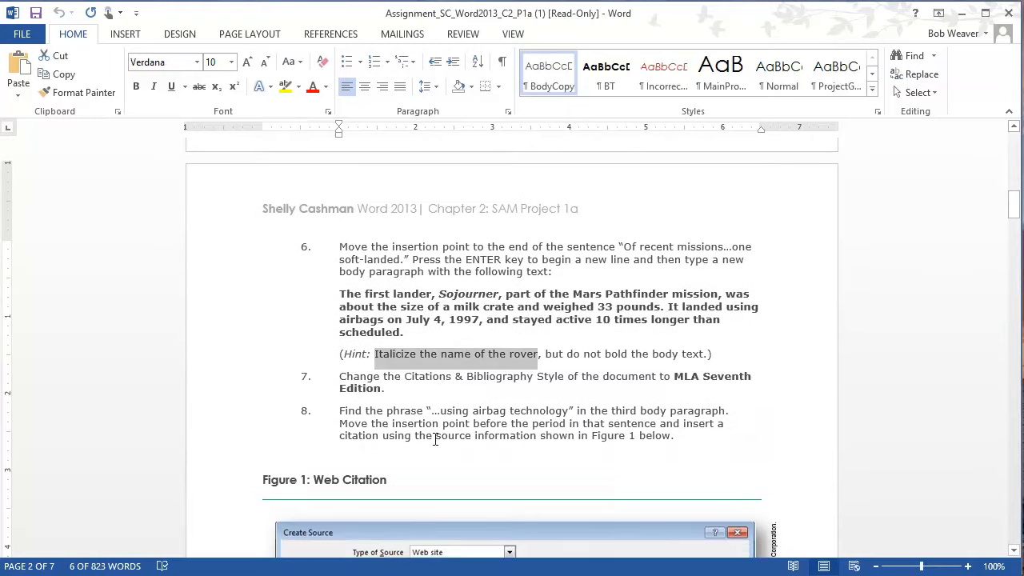
left_click_drag(339, 376, 386, 388)
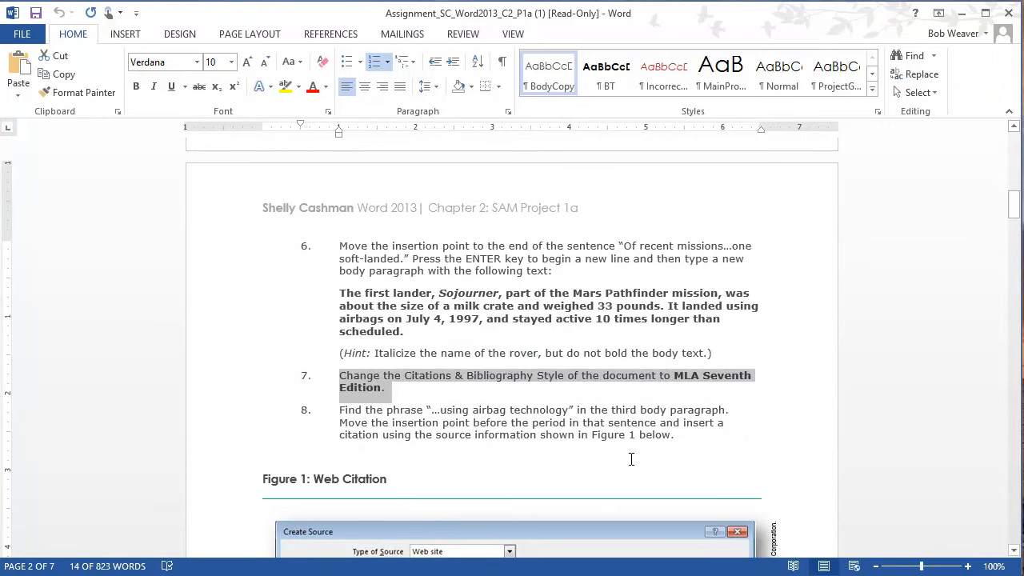
key("alt+Tab")
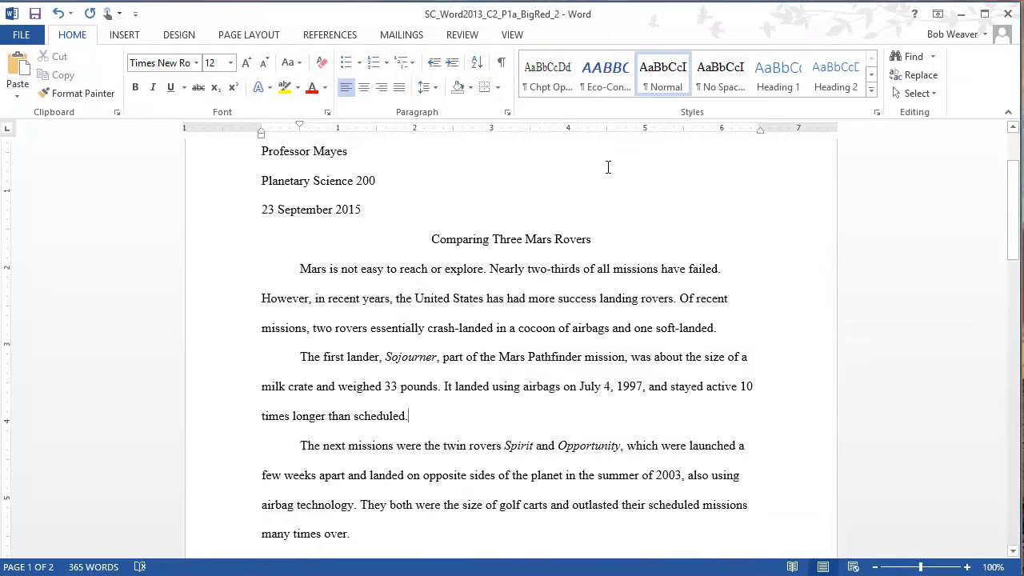
Set the document's citation and bibliography style to MLA Seventh Edition.
left_click(338, 38)
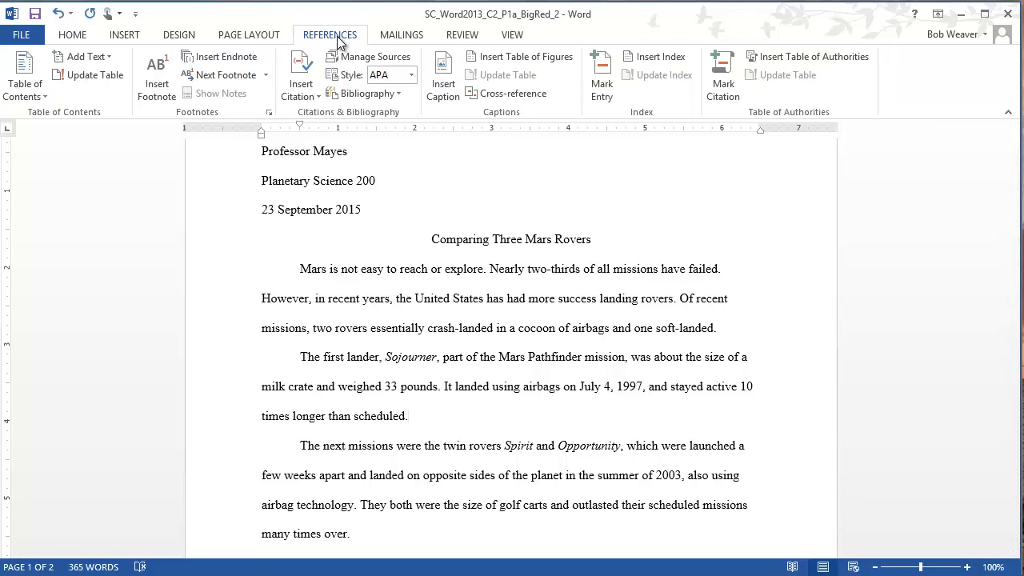
left_click(410, 76)
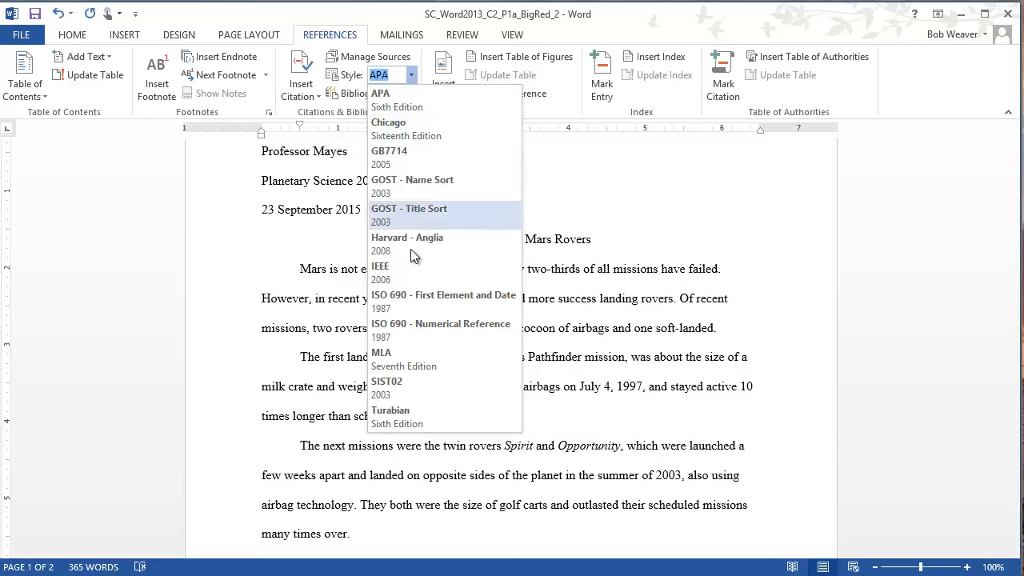
left_click(434, 357)
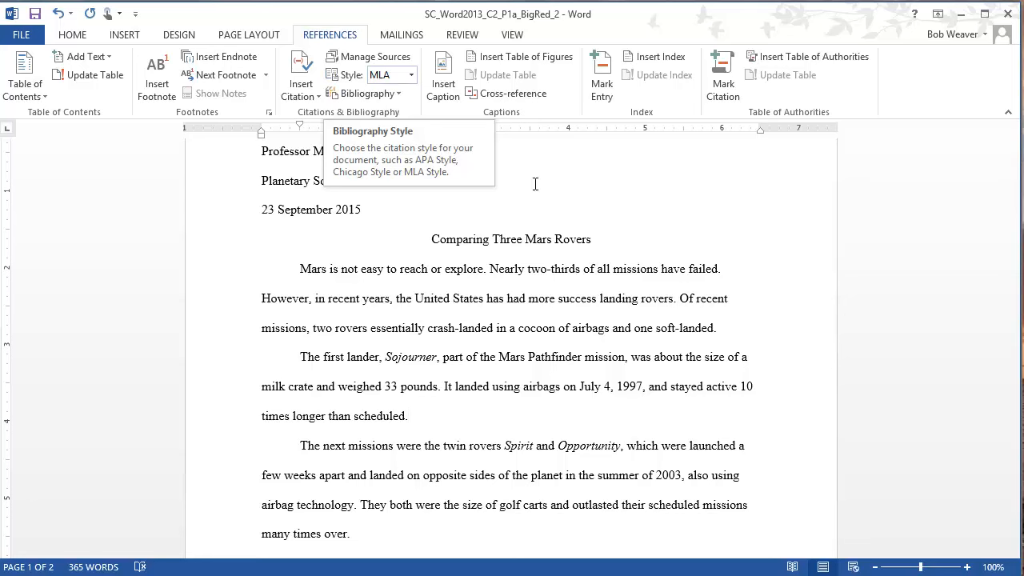
Read project step 8 and the Figure 1 web citation in the assignment instructions, and return to the research paper.
key("alt+Tab")
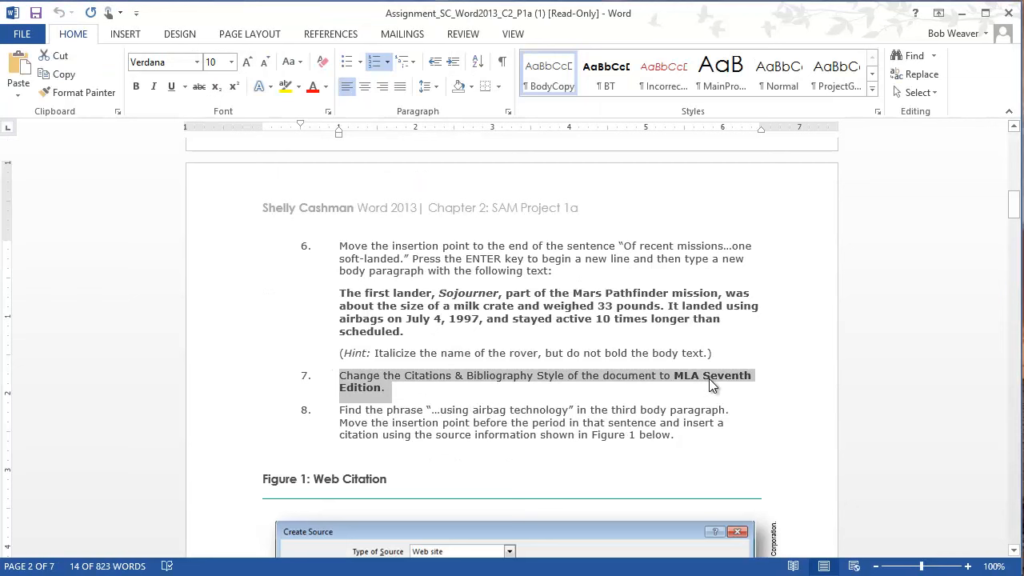
scroll(428, 445, "down", 2)
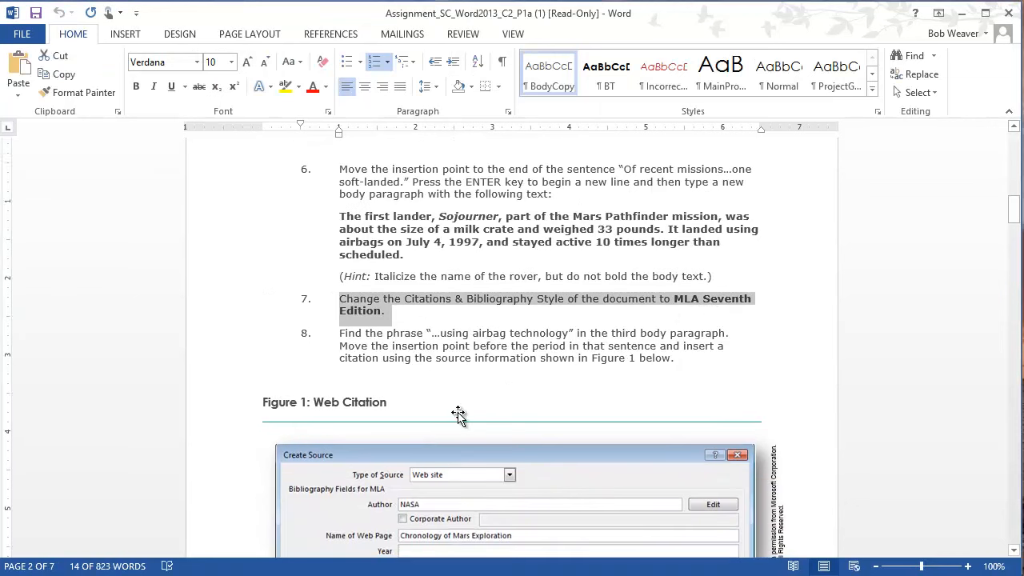
scroll(458, 414, "down", 4)
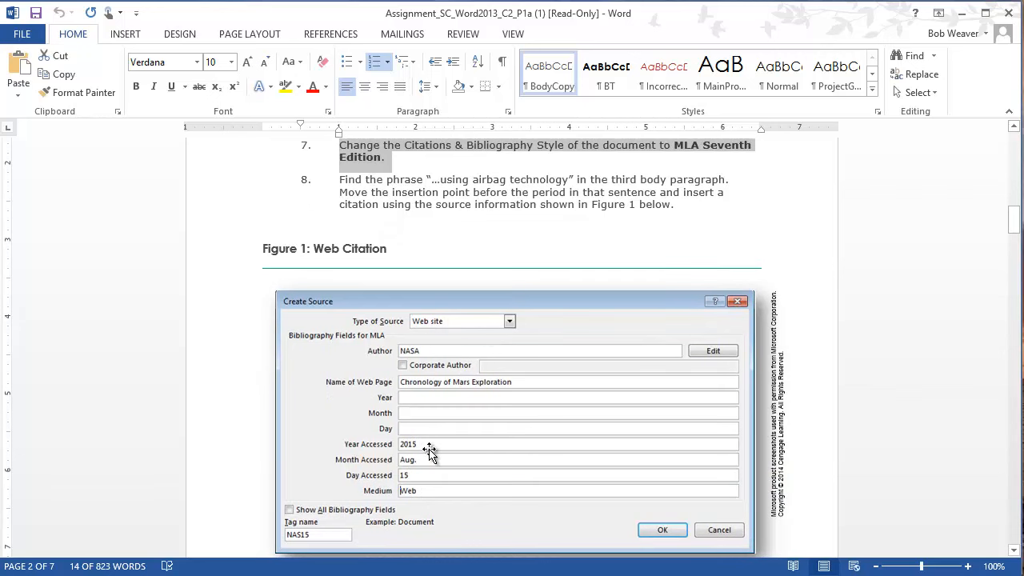
left_click(400, 181)
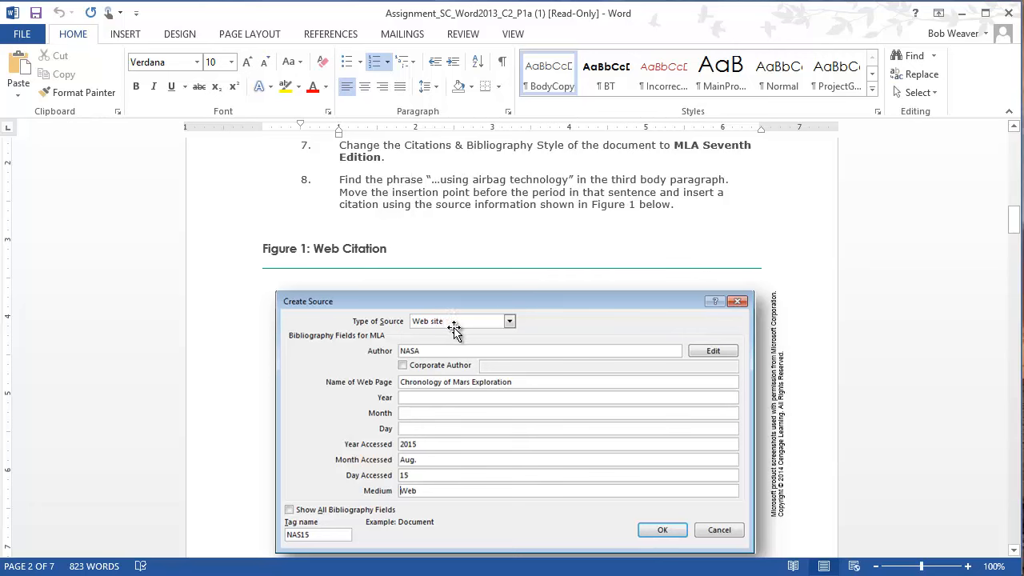
key("alt+Tab")
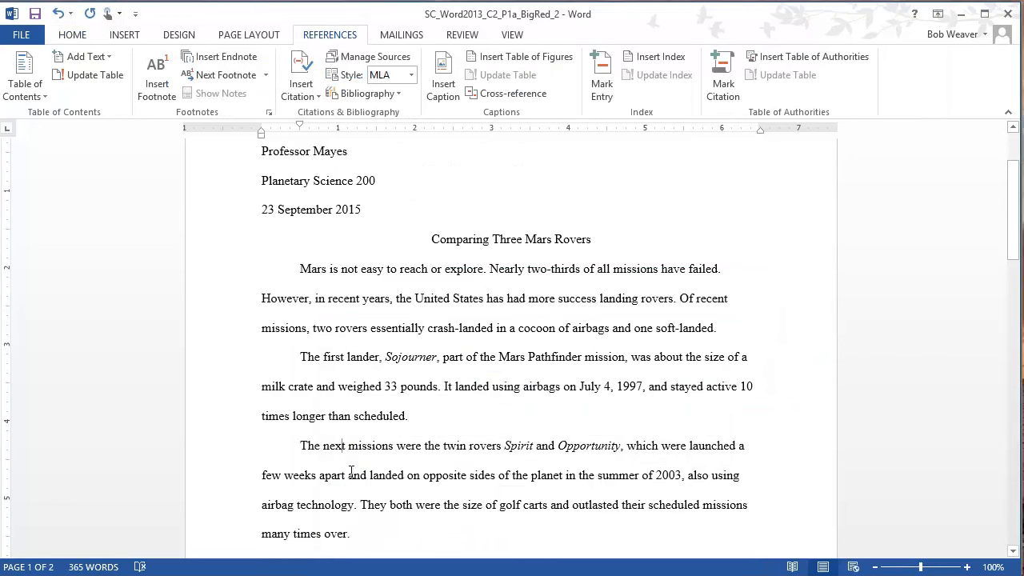
Start adding a new citation source before the period after "airbag technology" in the third body paragraph.
left_click(354, 505)
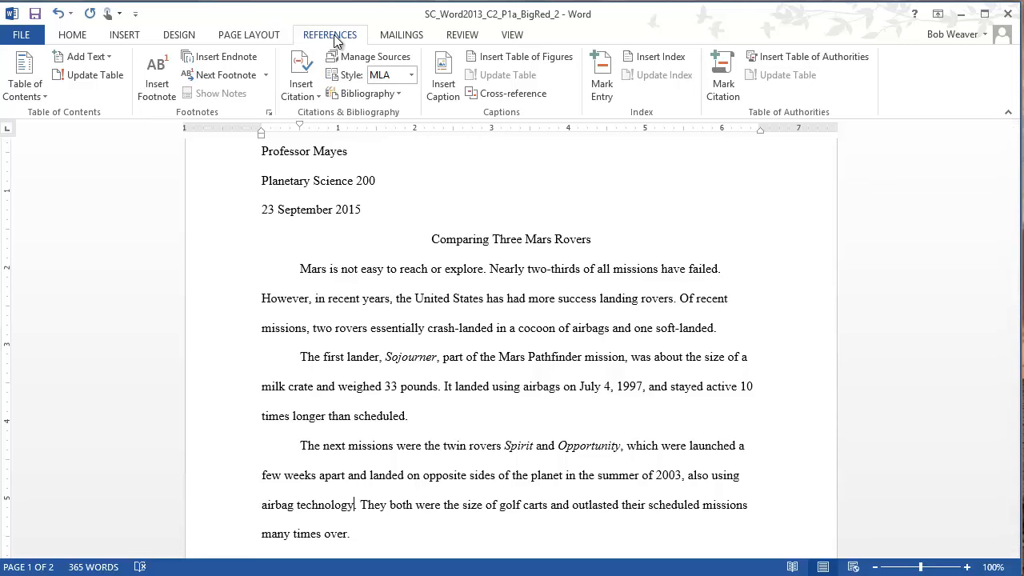
left_click(302, 96)
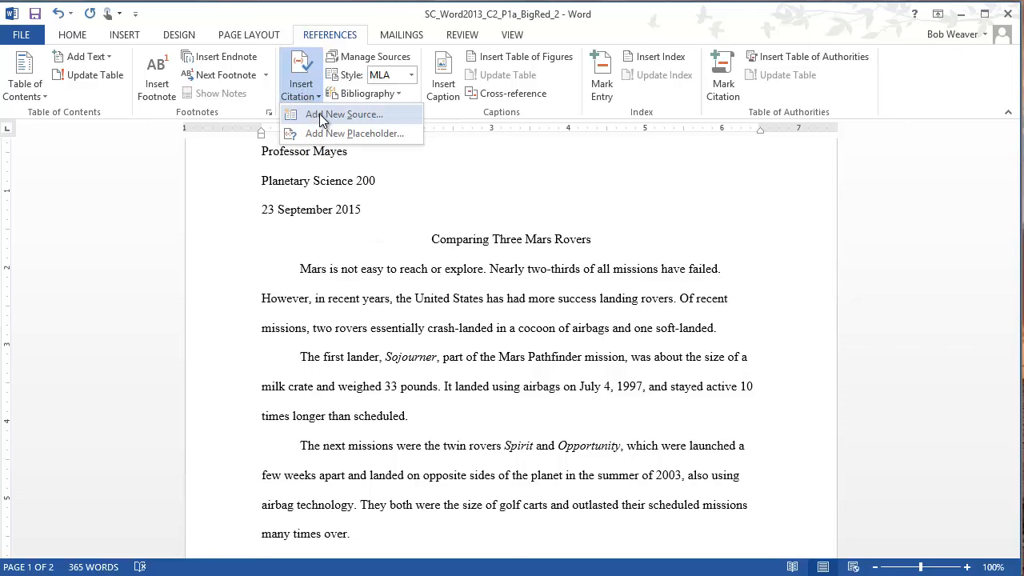
left_click(321, 117)
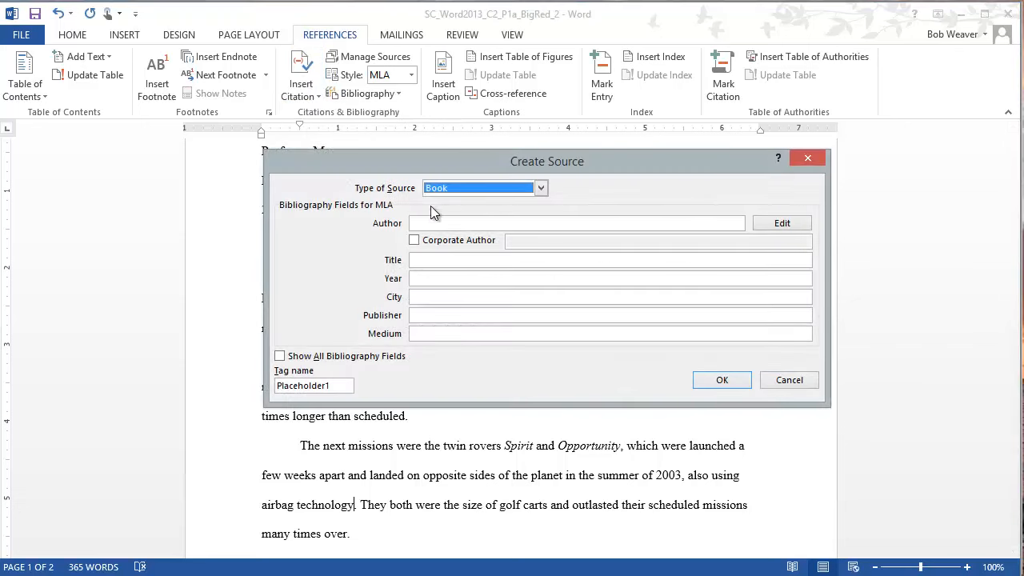
Switch the source type through Book Section, Journal Article, Article in a Periodical and Report to compare their bibliography fields.
left_click(540, 189)
left_click(514, 212)
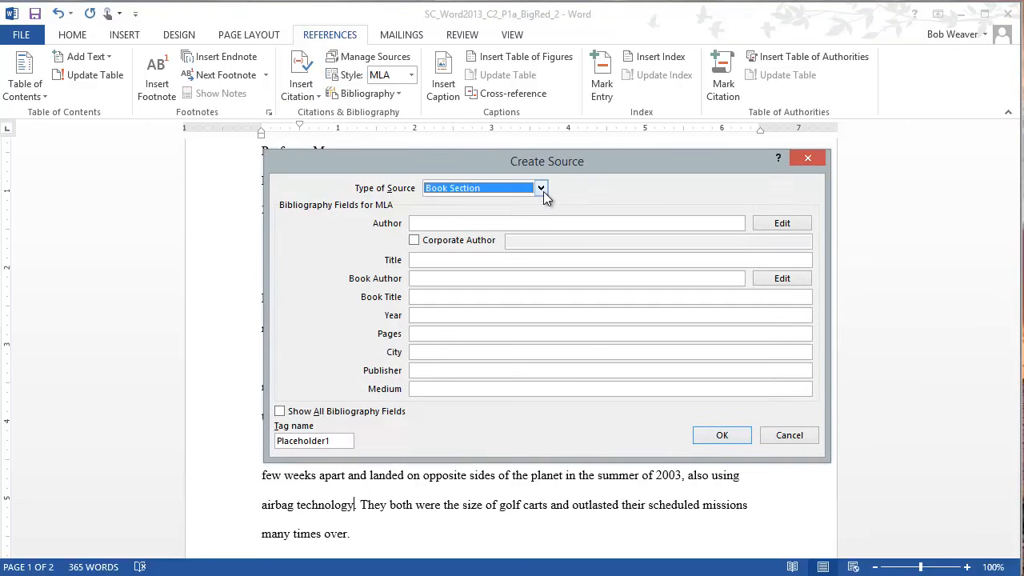
left_click(543, 190)
left_click(513, 223)
left_click(535, 189)
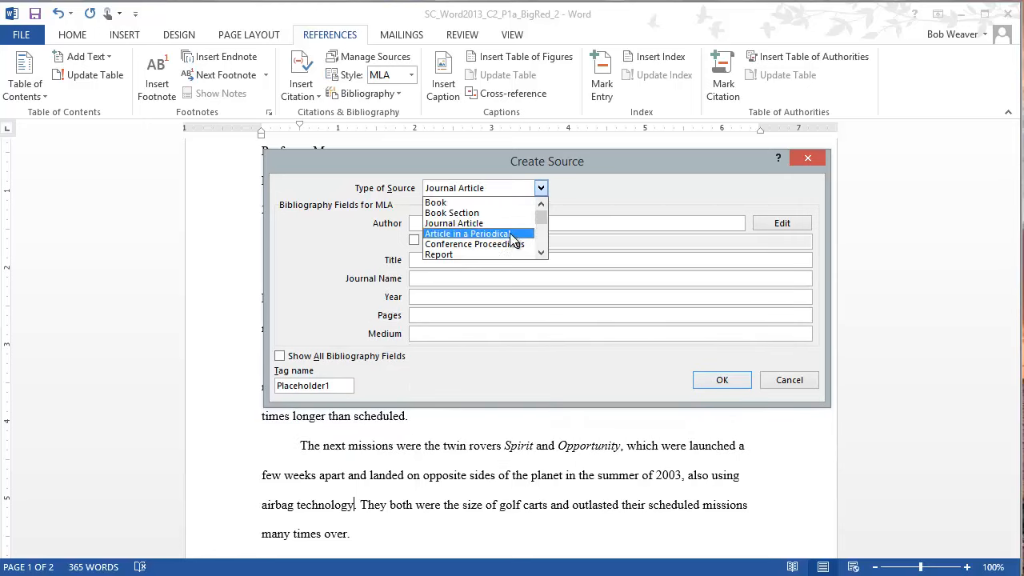
left_click(514, 234)
left_click(542, 189)
left_click(513, 251)
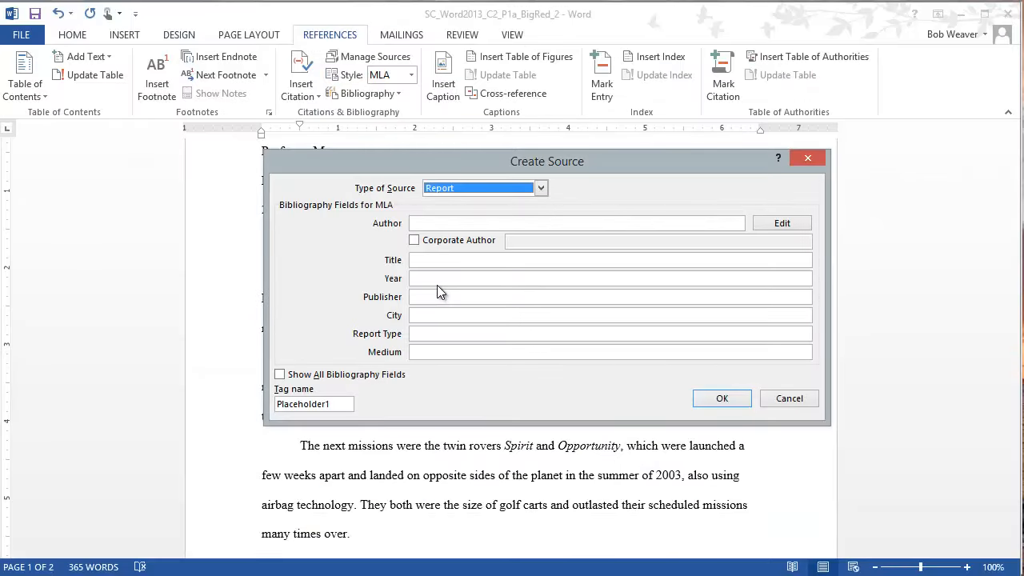
Set the source type to Web site, with author "NASA" and web page name "Chronology of Mars Exploration".
left_click(542, 188)
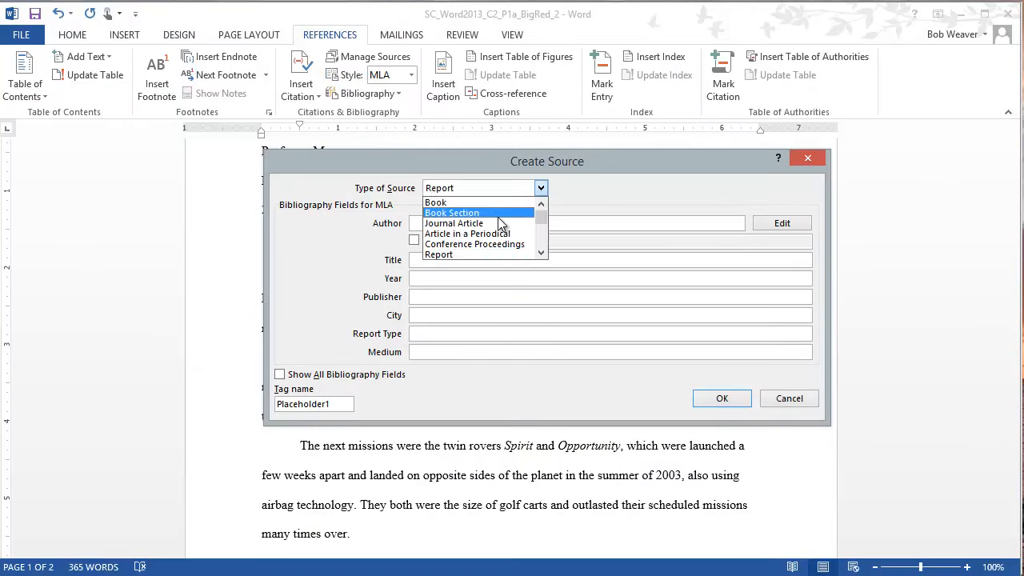
left_click(468, 256)
left_click(476, 224)
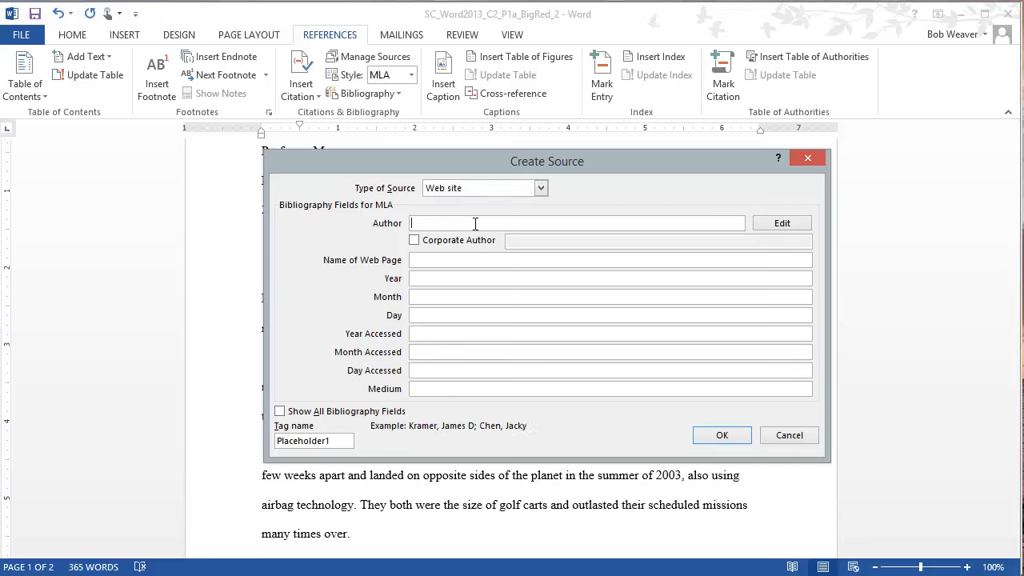
type("NASA")
left_click(443, 260)
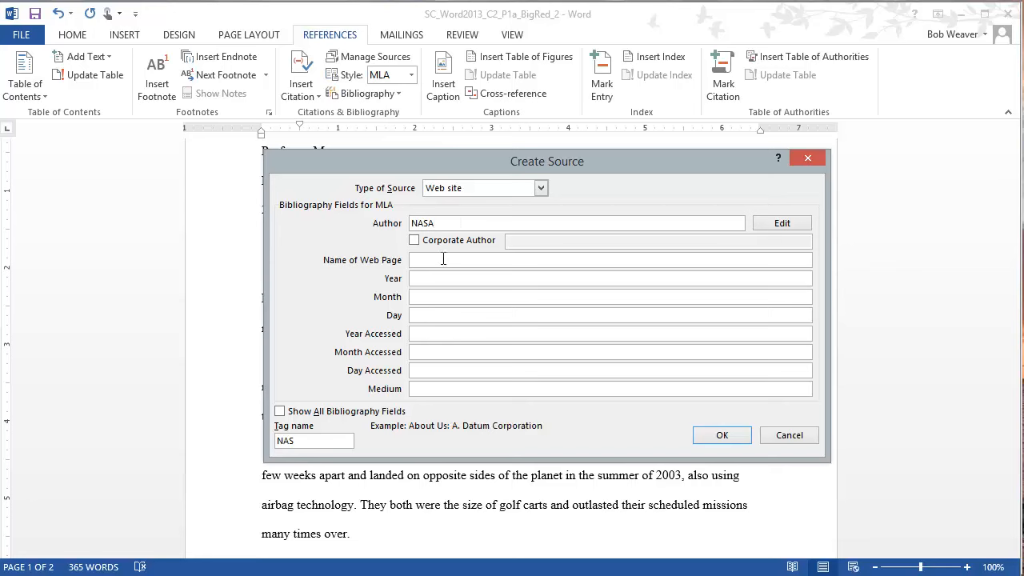
type("Chronology of Mars Exploration")
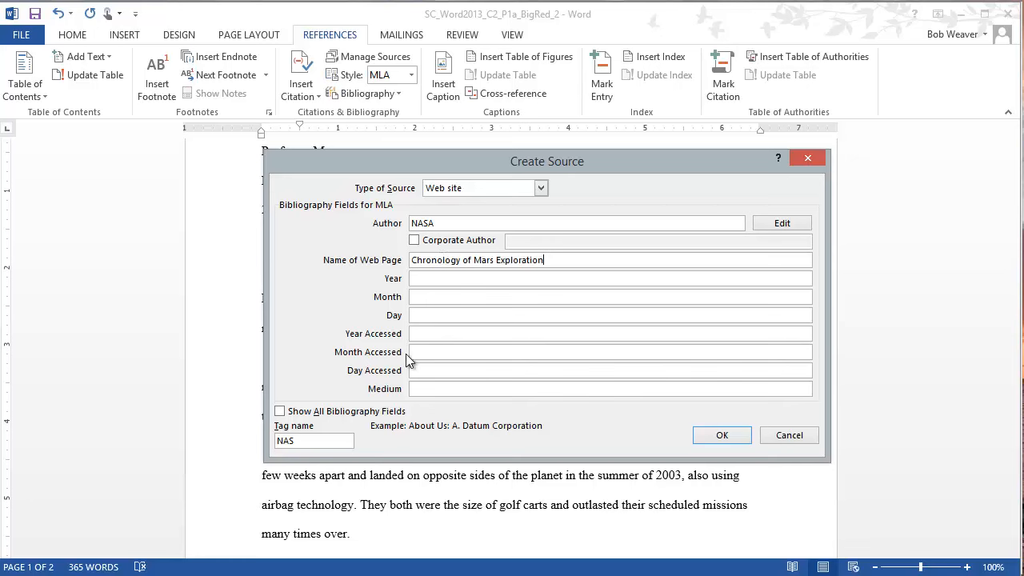
Enter access date 2015, Aug., 15 and medium "Web" for the source, and insert its citation.
left_click(420, 332)
type("2015")
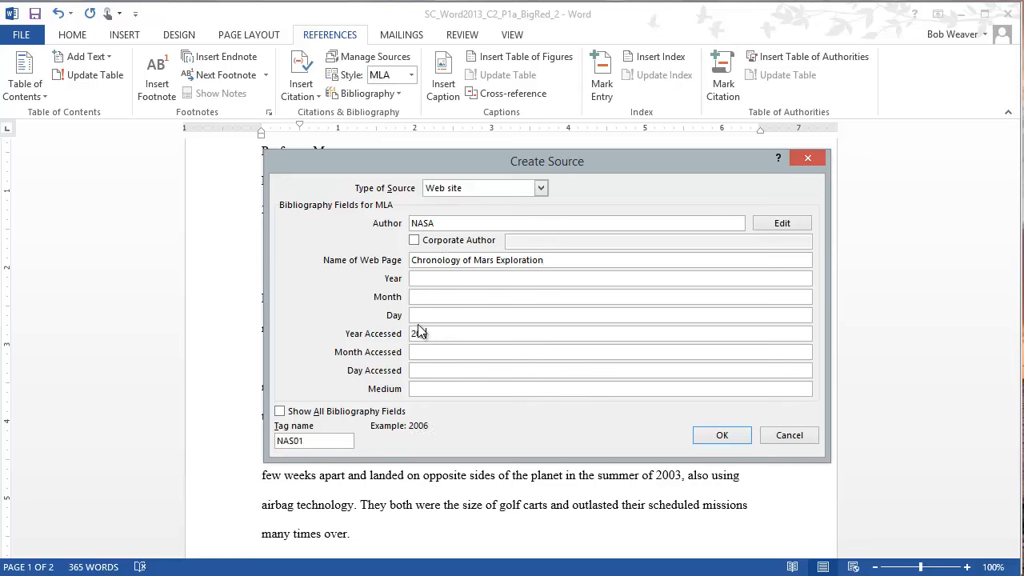
key("Tab")
type("Aug.")
key("Tab")
type("15")
key("Tab")
type("Web")
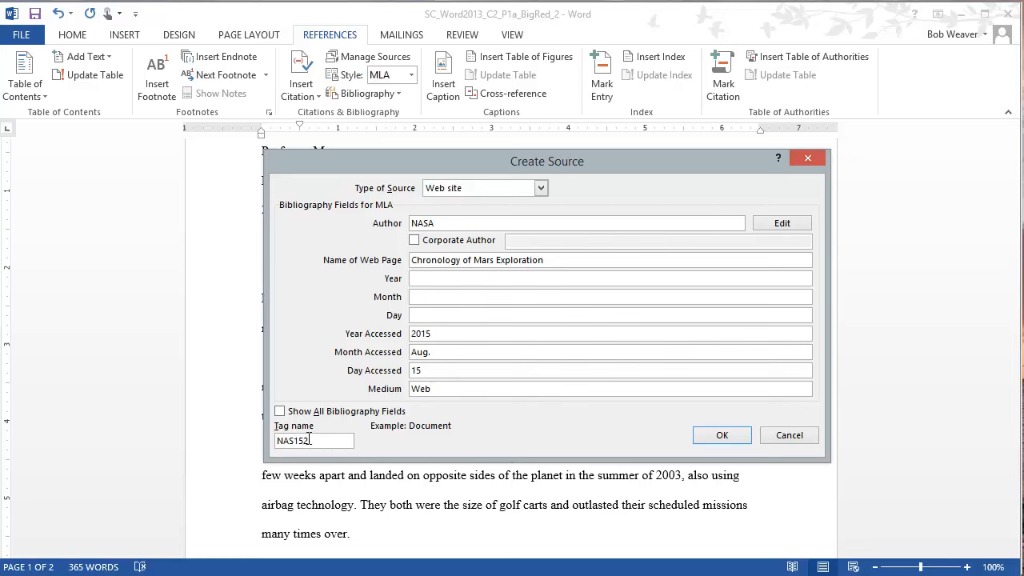
left_click(722, 435)
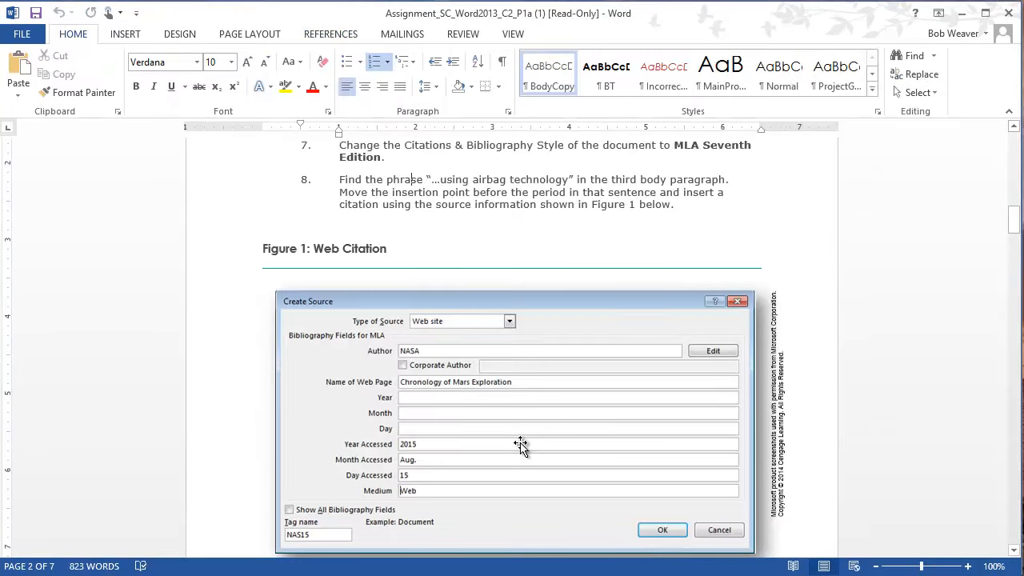
Highlight project step 9 in the assignment instructions to read it, and return to the research paper.
scroll(520, 444, "down", 3)
scroll(521, 444, "down", 2)
left_click_drag(341, 368, 579, 368)
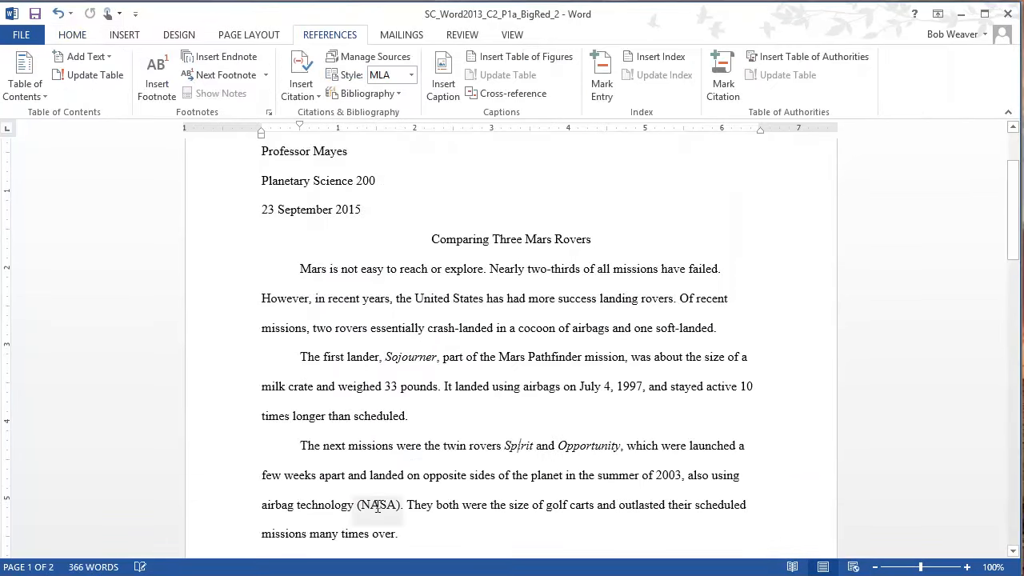
Edit the NASA citation in the third body paragraph to add page number 1.
left_click(376, 505)
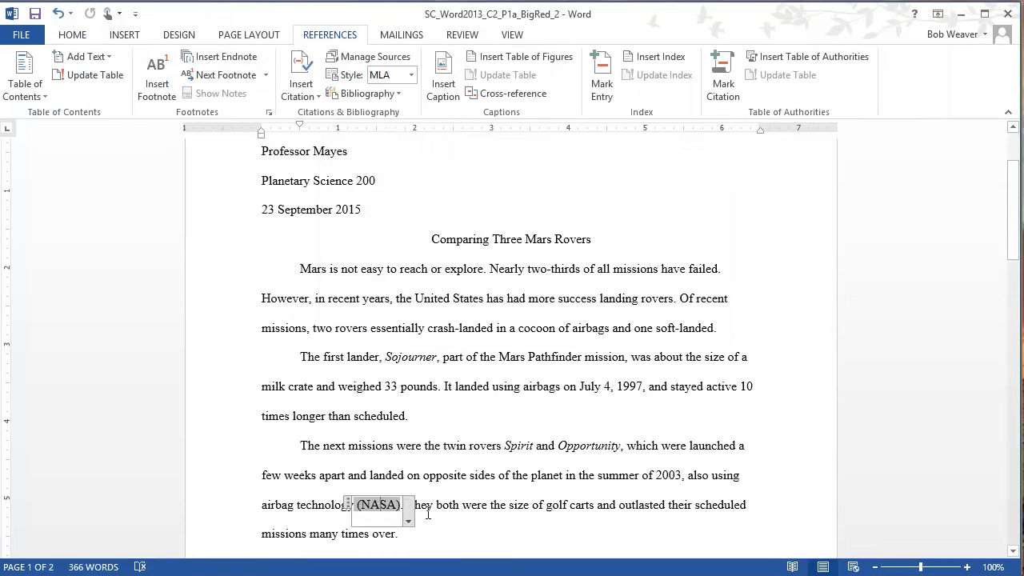
left_click(406, 519)
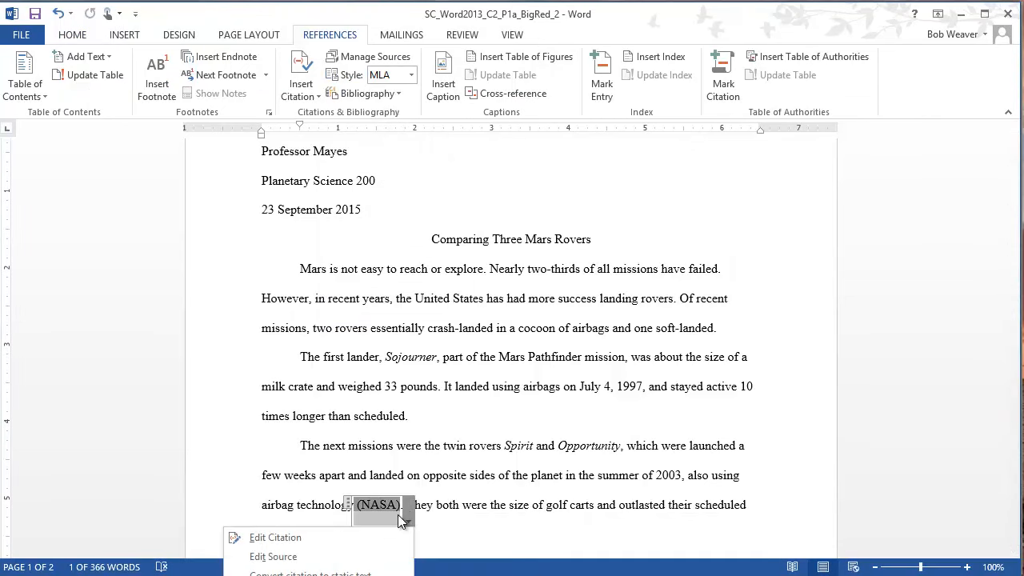
left_click(293, 537)
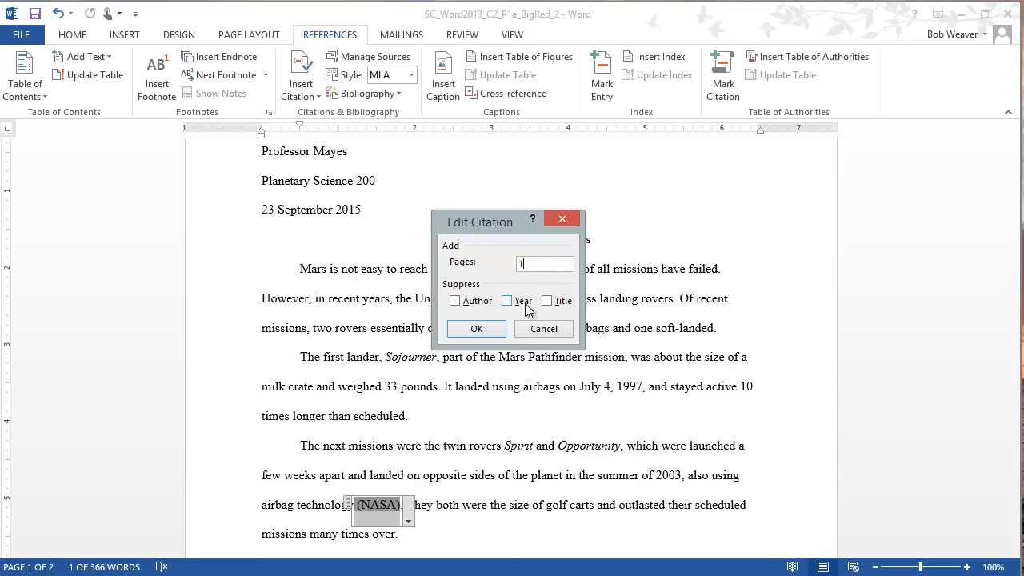
left_click(501, 328)
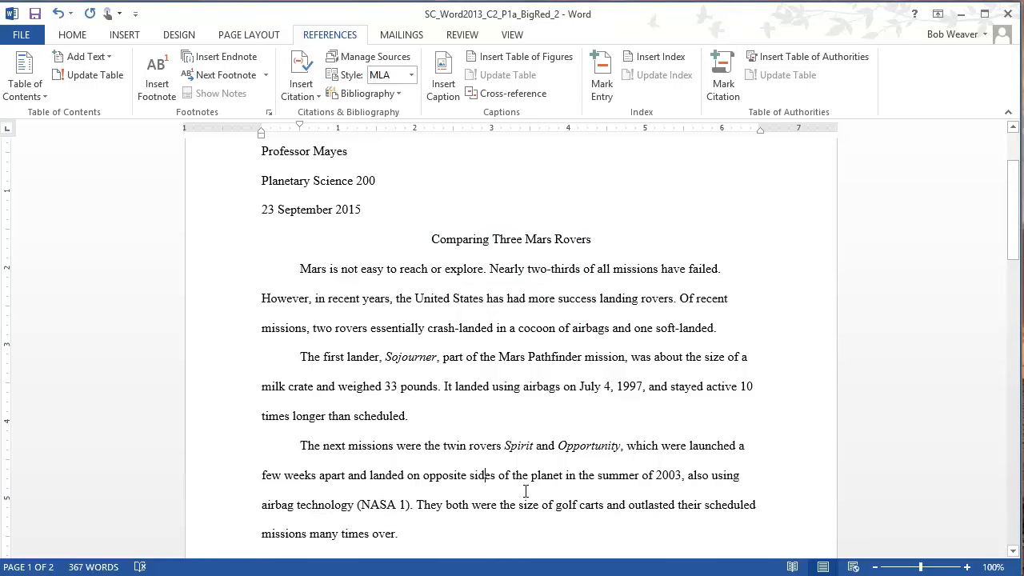
Highlight project step 10 in the assignment instructions, examine the Figure 2 journal citation, and return to the research paper.
scroll(527, 510, "down", 1)
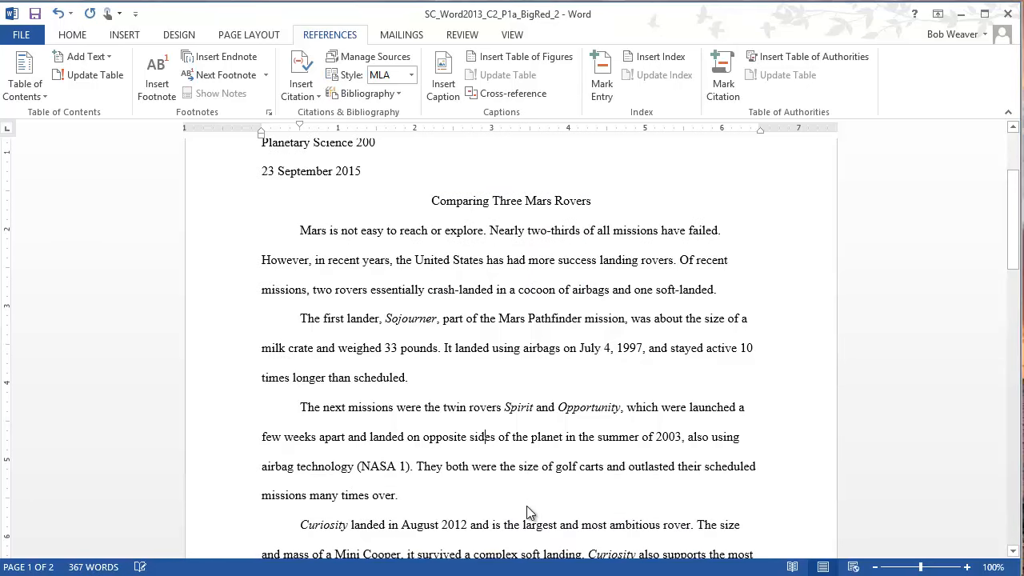
key("alt+Tab")
left_click_drag(340, 389, 719, 422)
scroll(617, 475, "down", 3)
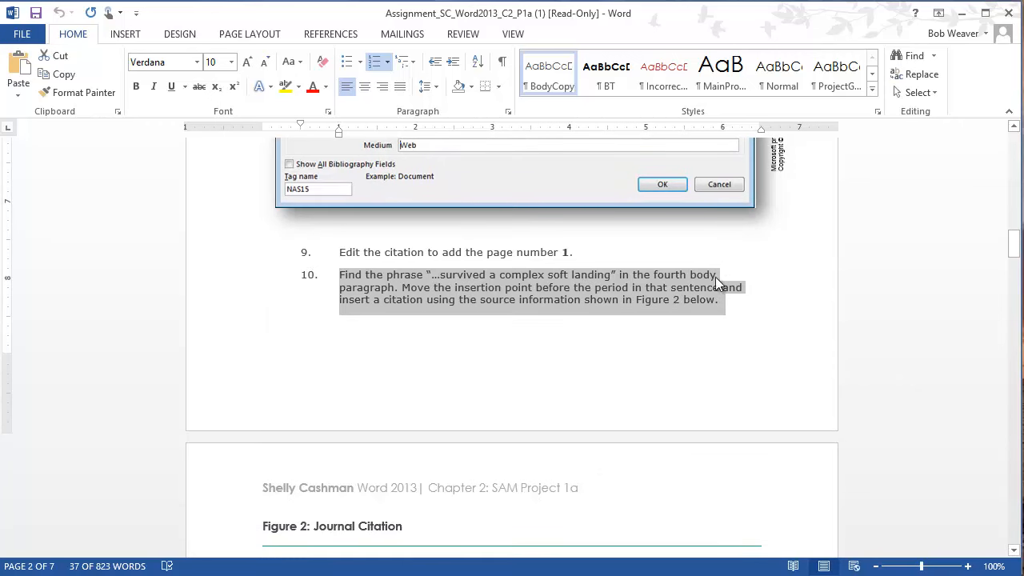
scroll(569, 409, "down", 7)
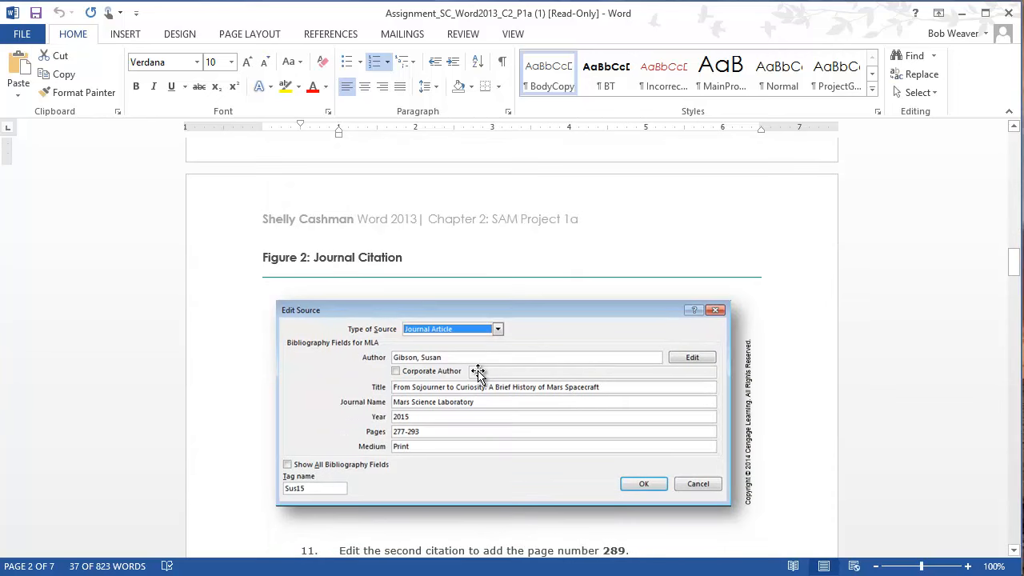
scroll(478, 372, "up", 4)
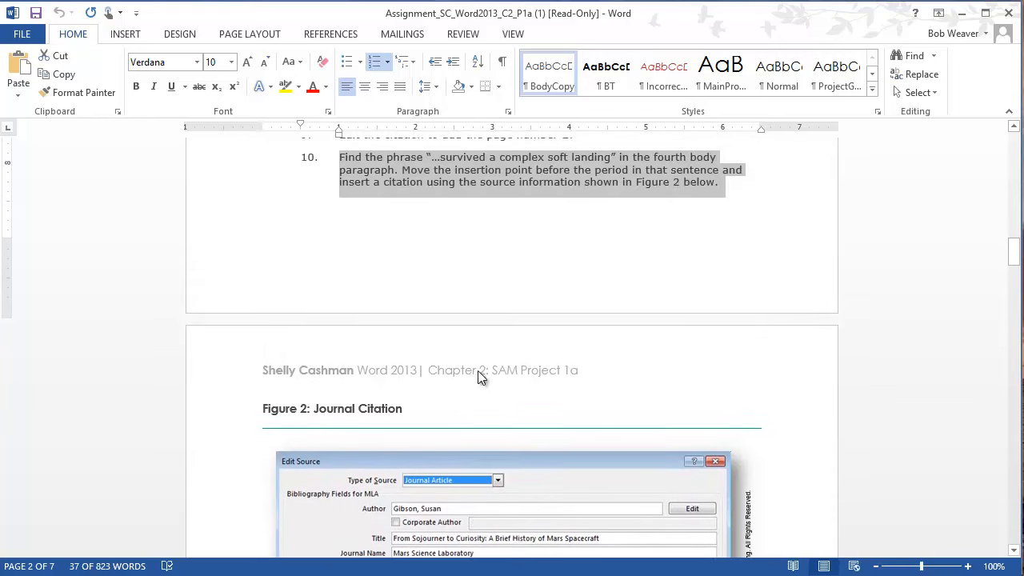
scroll(524, 428, "down", 4)
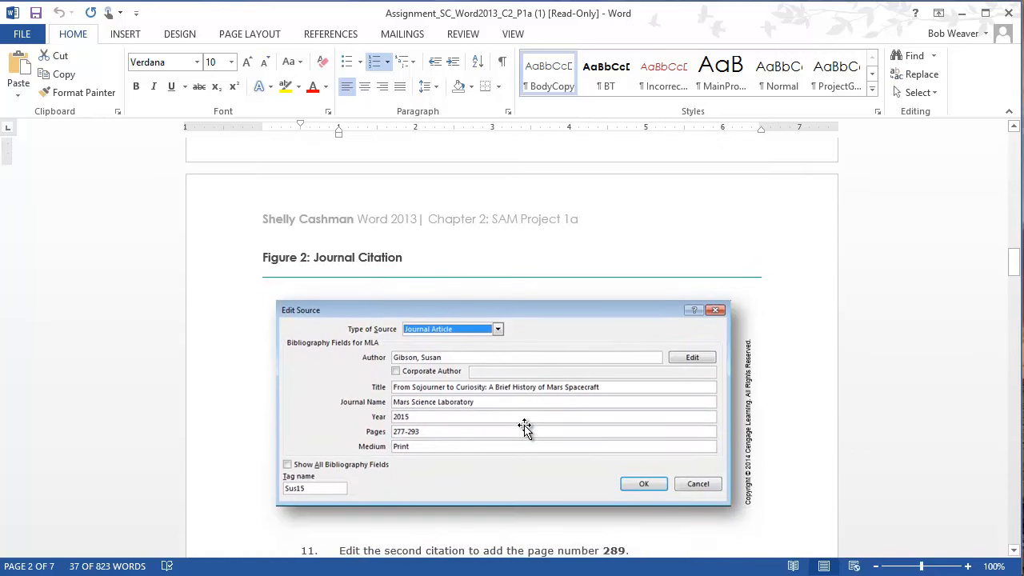
key("alt+Tab")
Create a Journal Article source for a citation after "complex soft landing" in the fourth body paragraph, and enter the author's name from Figure 2.
scroll(476, 438, "down", 3)
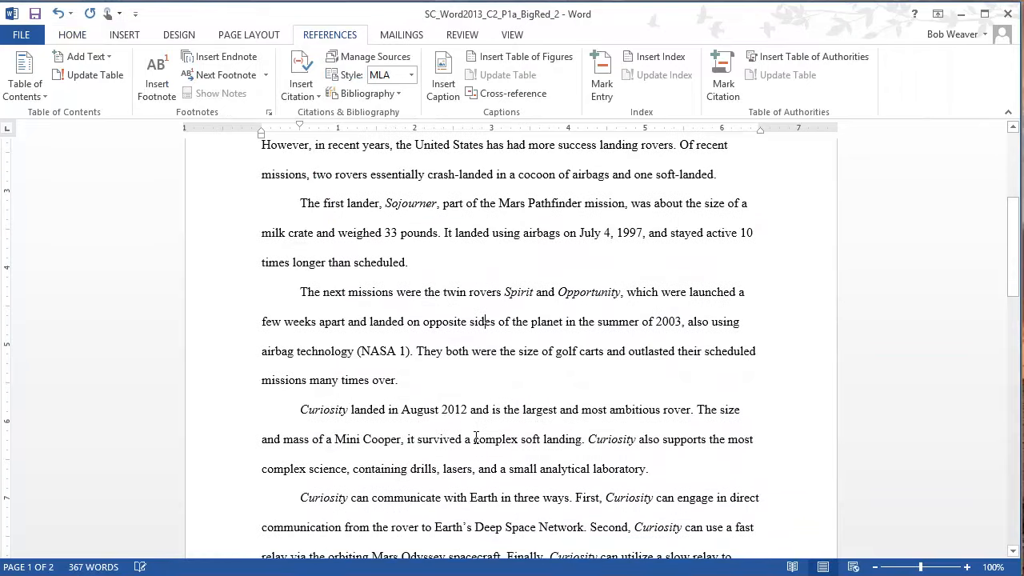
scroll(475, 433, "down", 2)
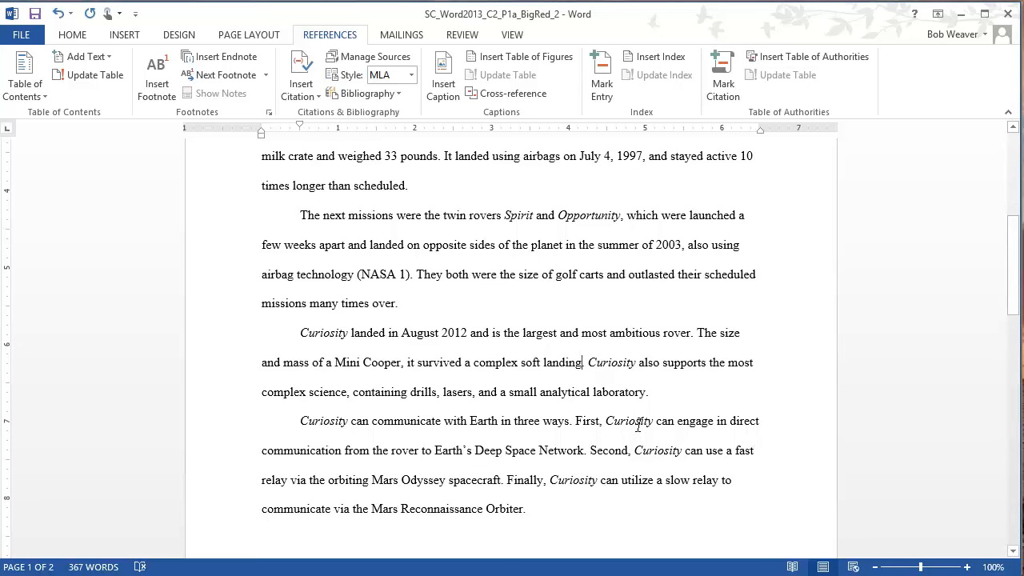
left_click(305, 97)
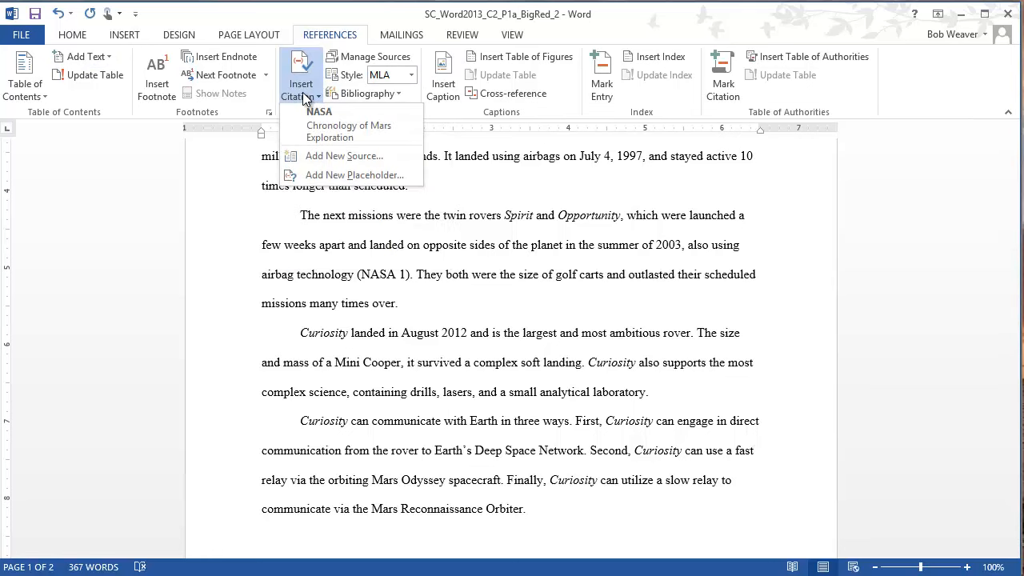
left_click(319, 157)
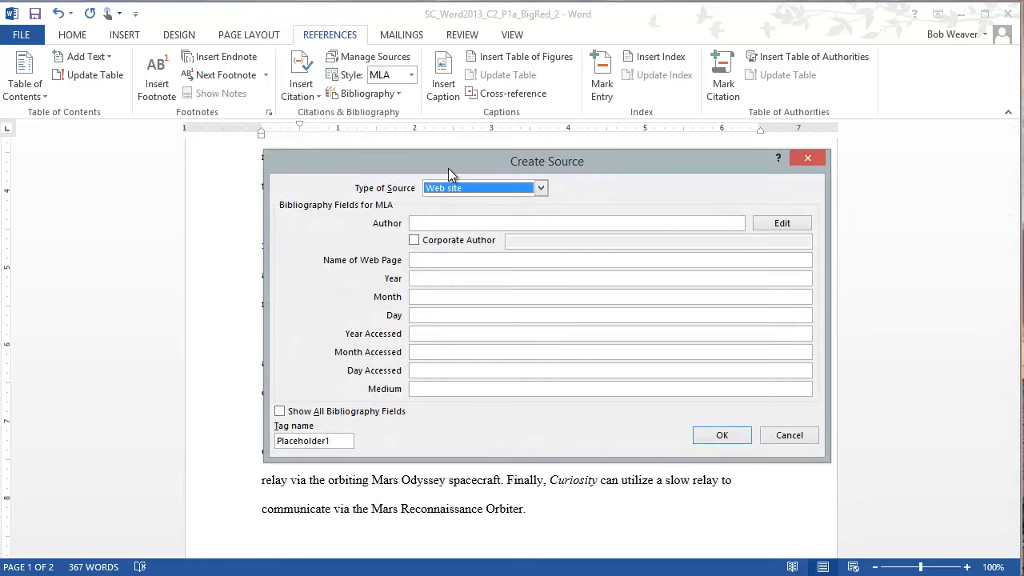
left_click(541, 188)
left_click(480, 212)
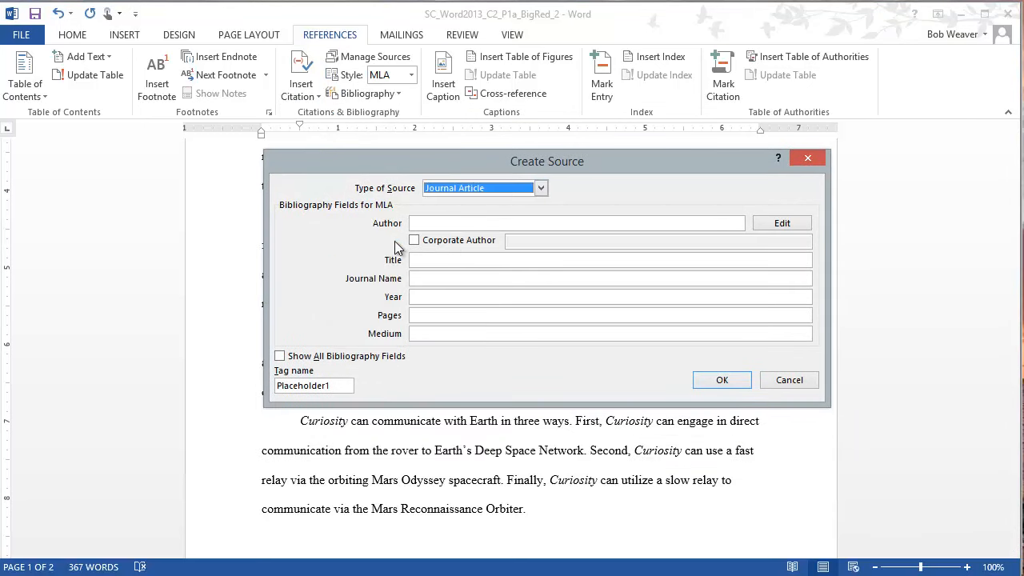
left_click(444, 225)
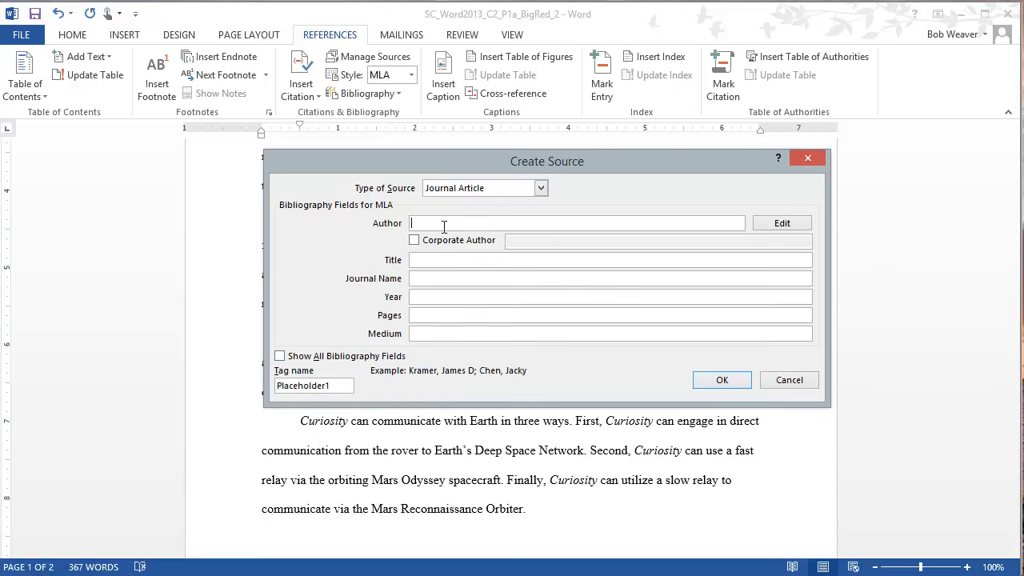
type("Gibson, Susan")
Enter "From Sojourner to Curiosity: A Brief History of Mars Spacecraft" as the journal article's title.
left_click(447, 260)
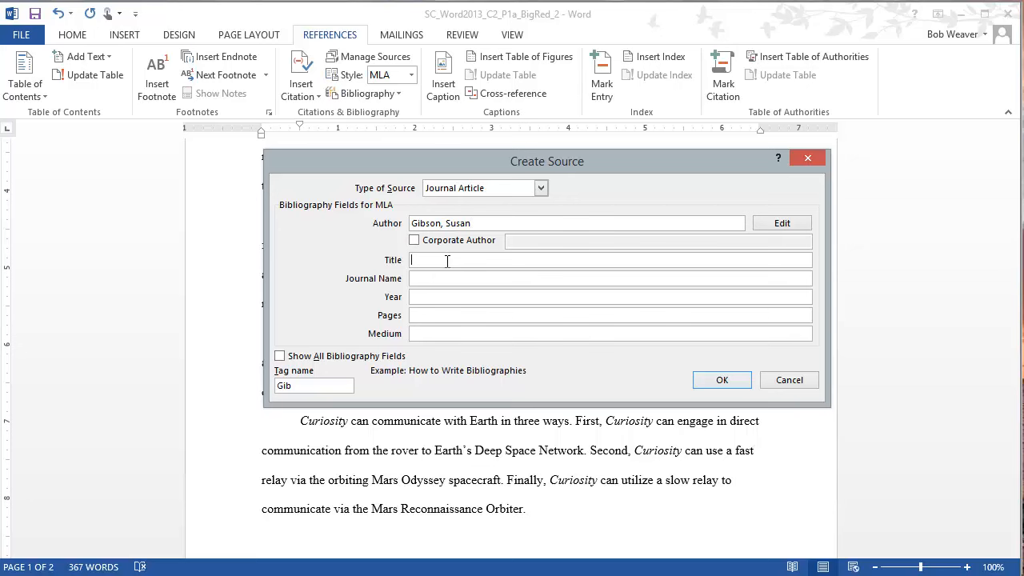
type("From Sojourner to Curiosity")
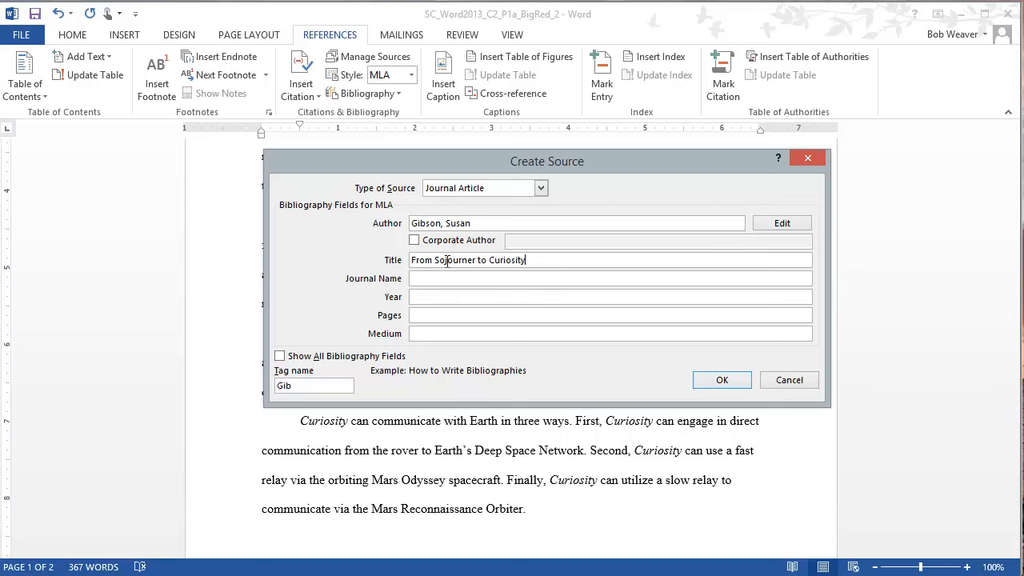
type(": A Brief")
type(" History of Mars")
type(" Spaced")
type("raft")
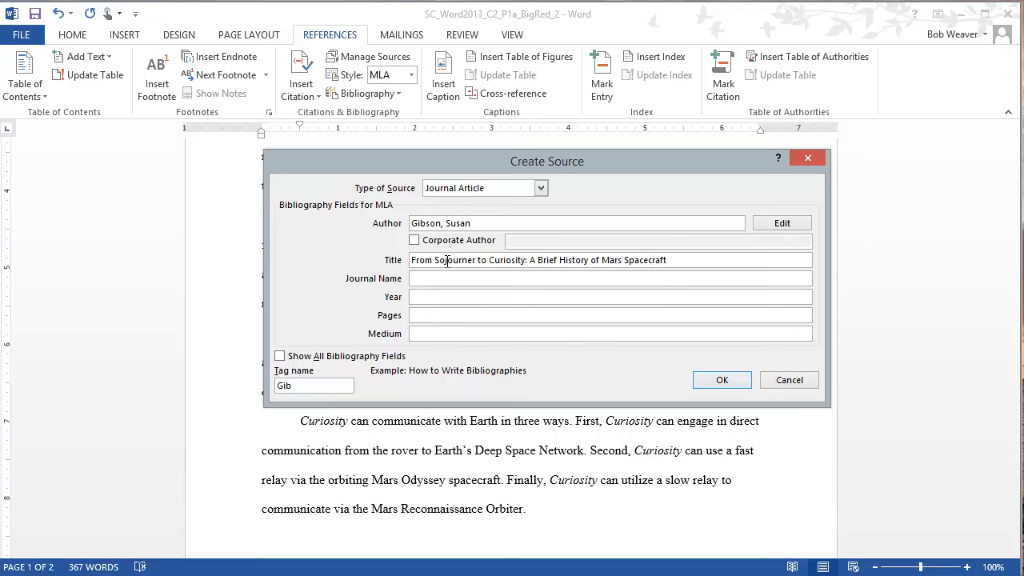
Enter "Mars Science Laboratory" as the journal name of the source.
key("Tab")
type("Ma")
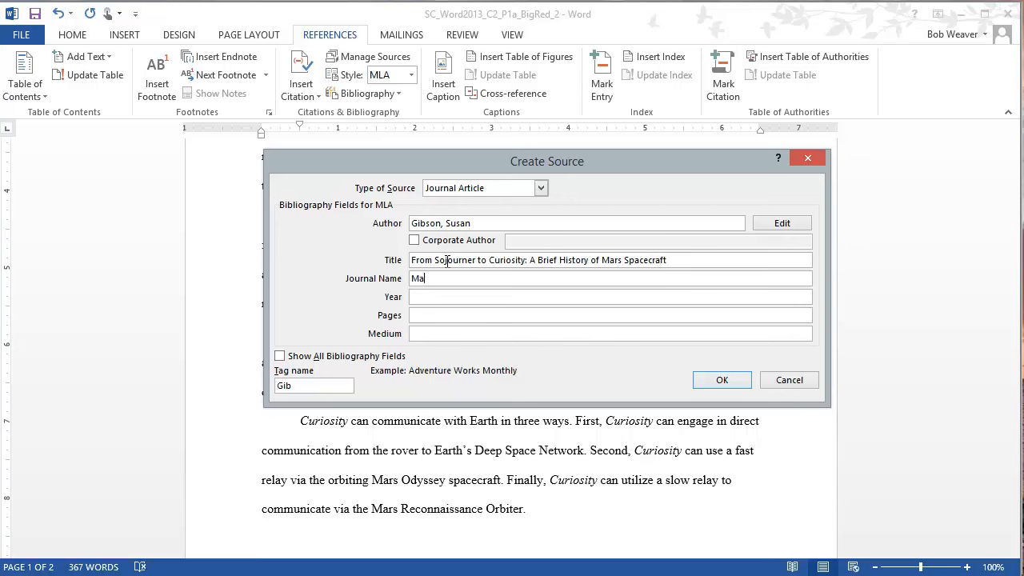
type("rs So")
type("ienc")
key("BackSpace")
key("BackSpace")
type("nce Laboratory")
key("Tab")
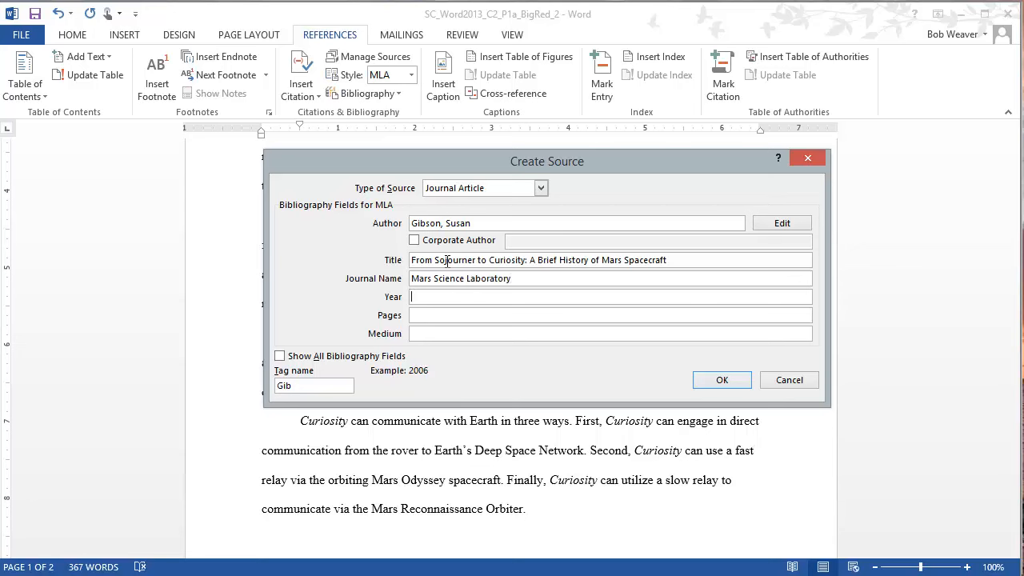
Enter year 2015, pages 277-293 and medium "Print" for the journal article, and insert its citation.
type("2015")
key("Tab")
type("277-293")
key("Tab")
type("Print")
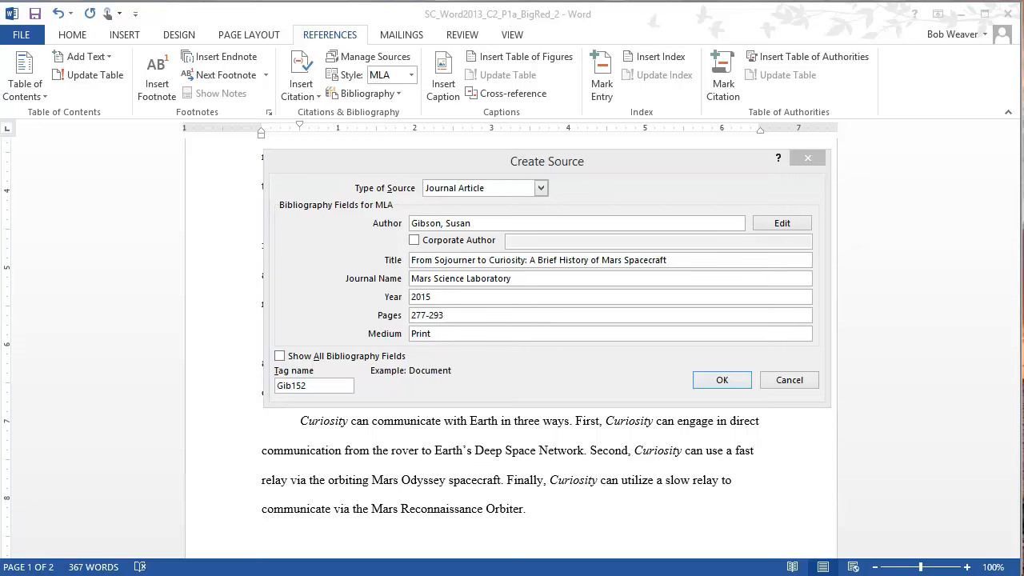
left_click(722, 380)
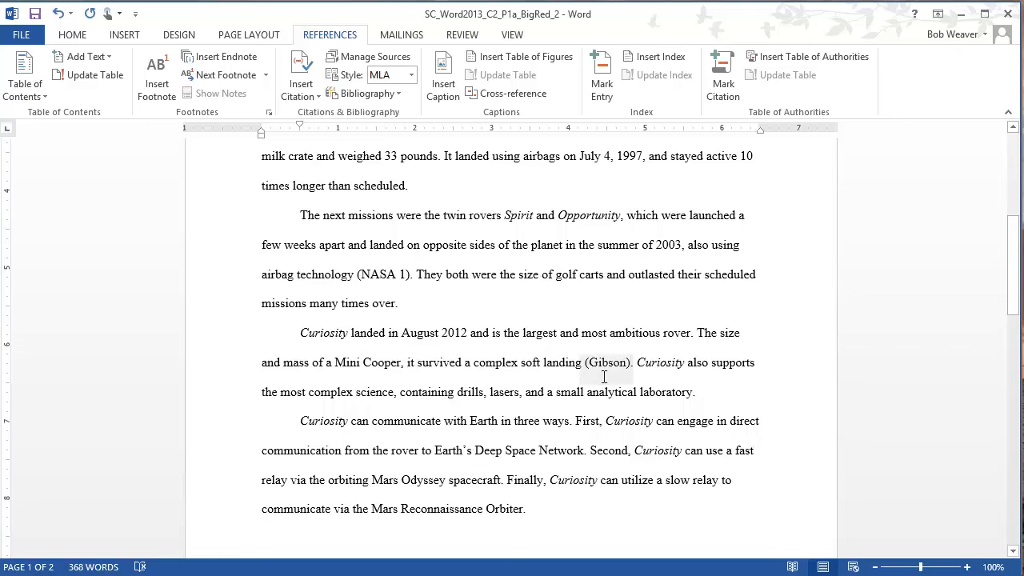
Highlight project step 11 in the assignment instructions to read it, and return to the research paper.
key("alt+Tab")
scroll(556, 407, "down", 2)
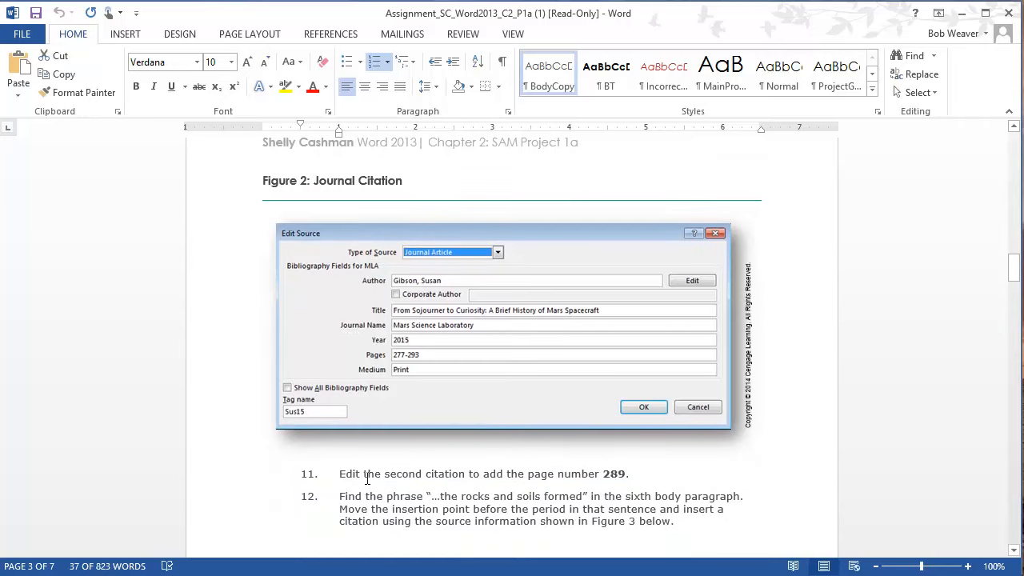
left_click_drag(345, 475, 902, 490)
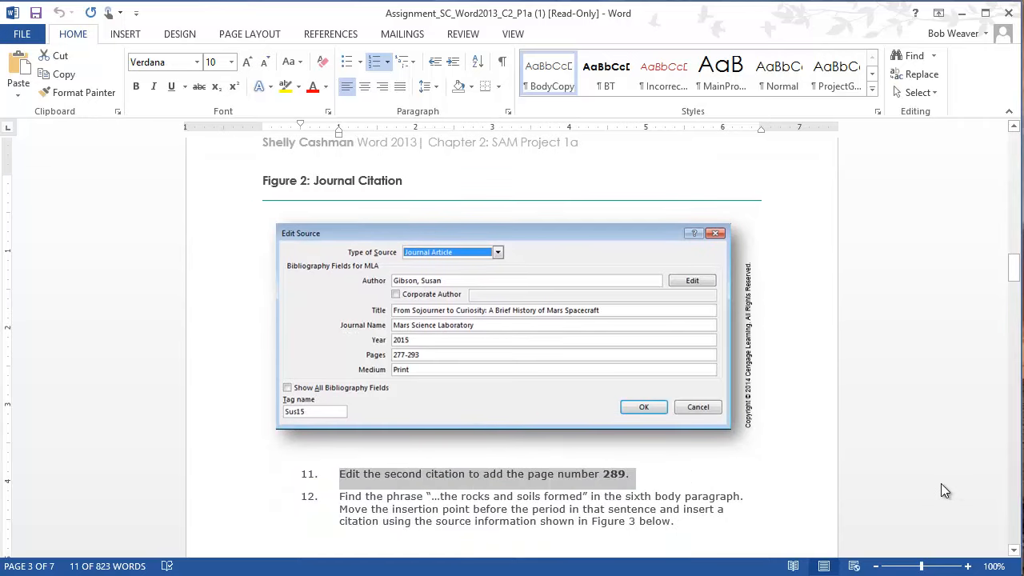
key("alt+Tab")
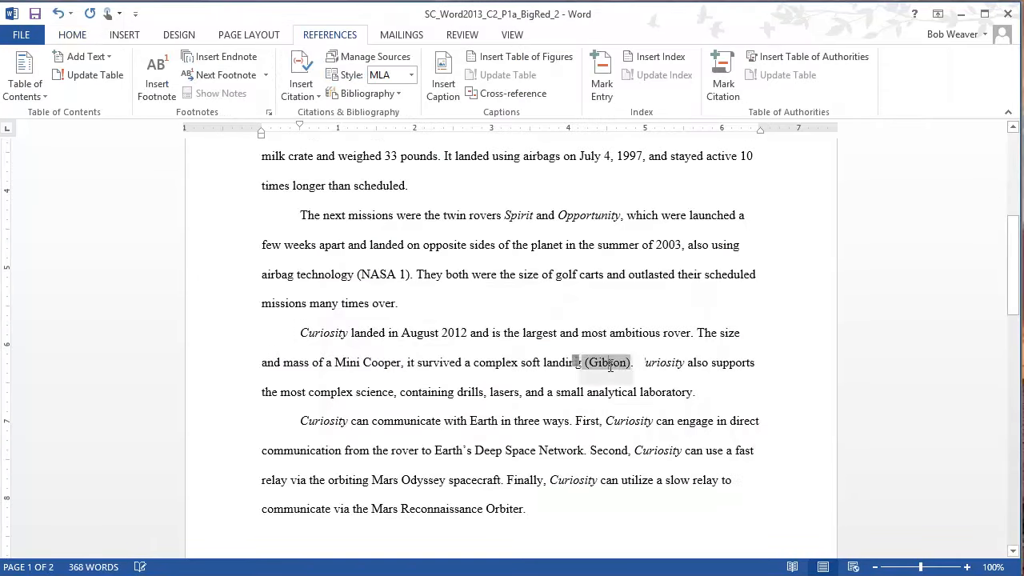
Edit the journal article citation in the fourth body paragraph to add page number 289.
left_click(637, 373)
left_click(549, 398)
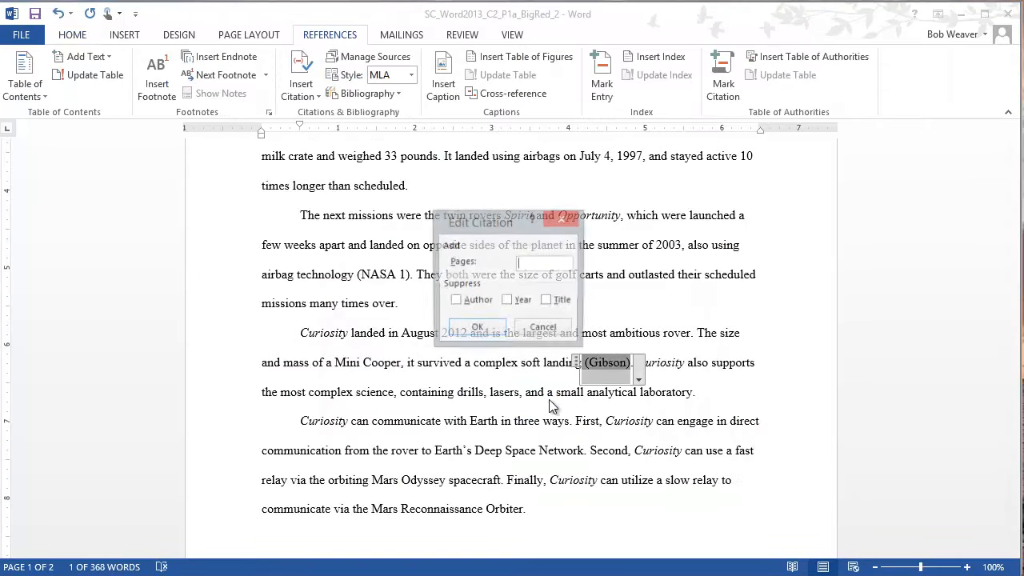
type("289")
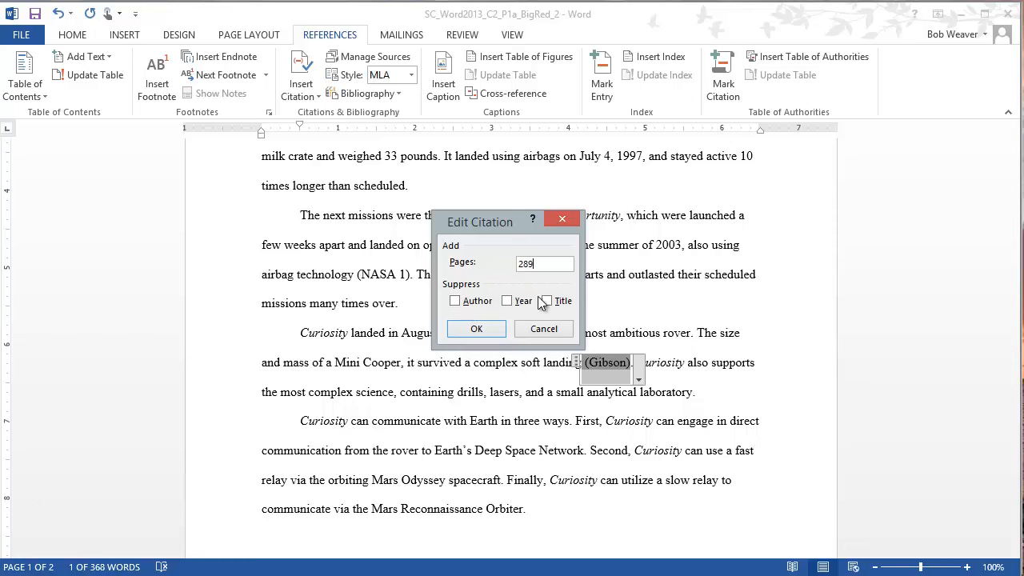
left_click(478, 330)
Highlight project step 12 in the assignment instructions, examine the Figure 3 book citation, and return to the research paper.
key("alt+Tab")
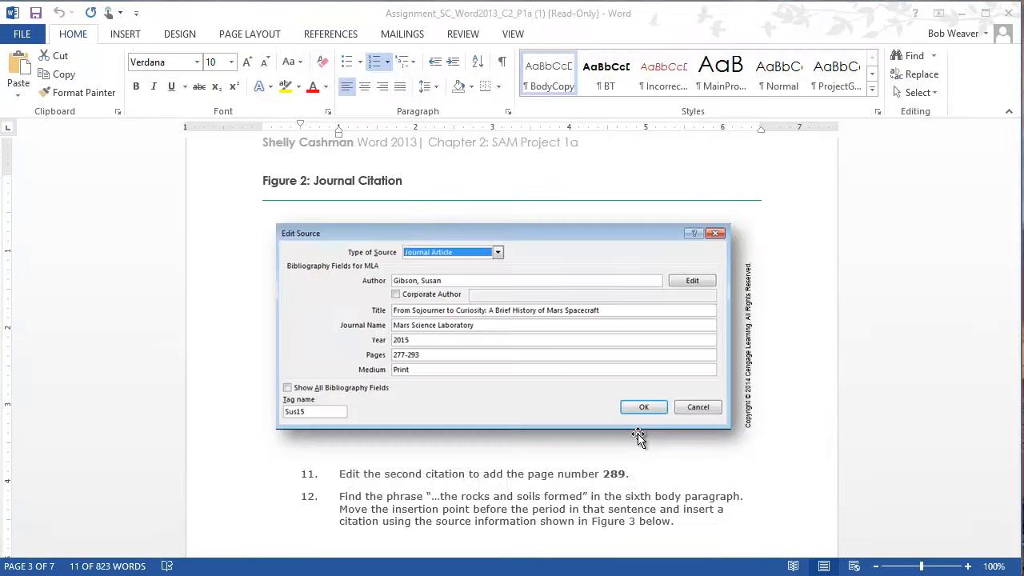
left_click(491, 497)
left_click_drag(338, 496, 680, 522)
scroll(496, 344, "down", 4)
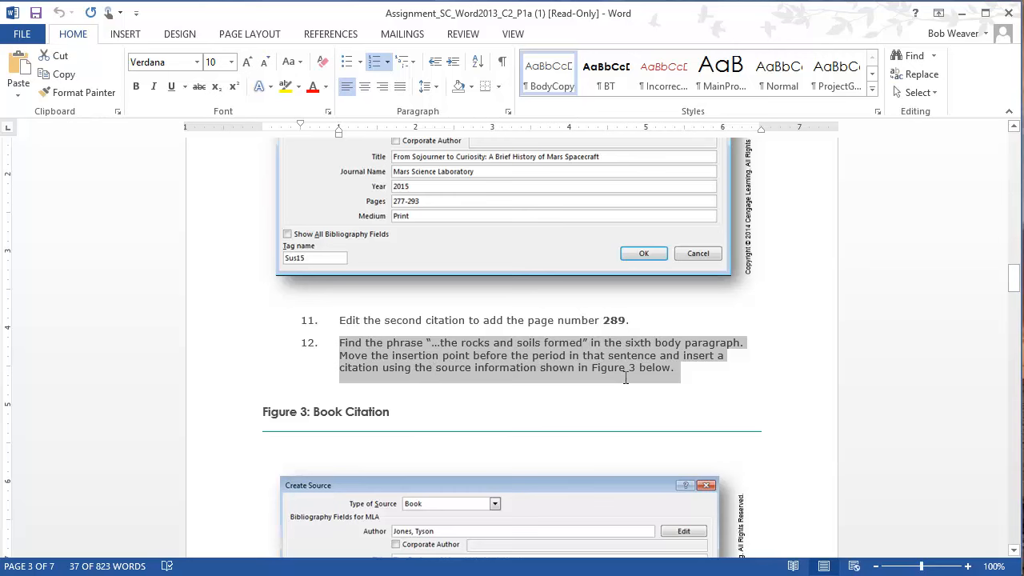
scroll(625, 378, "down", 4)
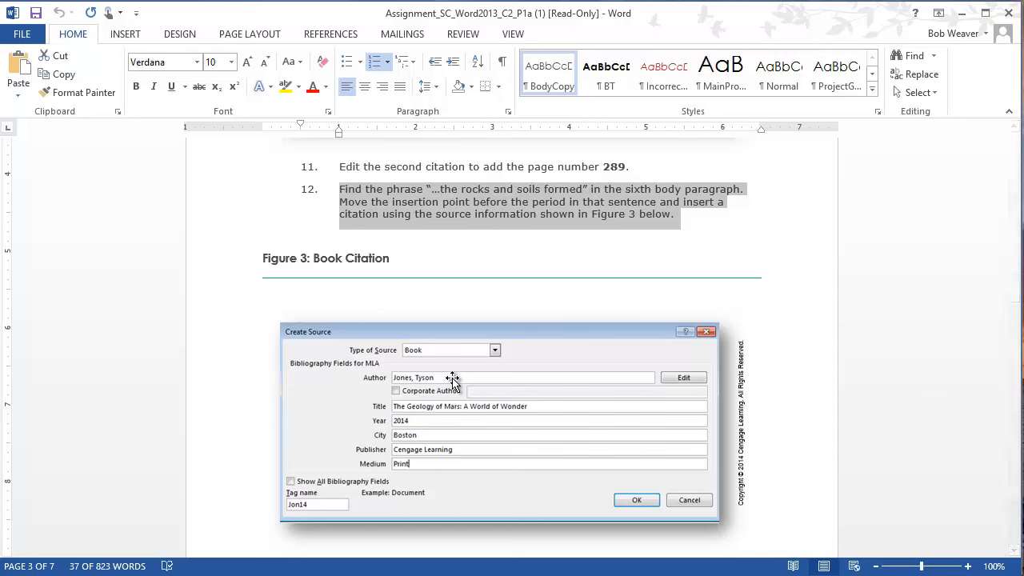
key("alt+Tab")
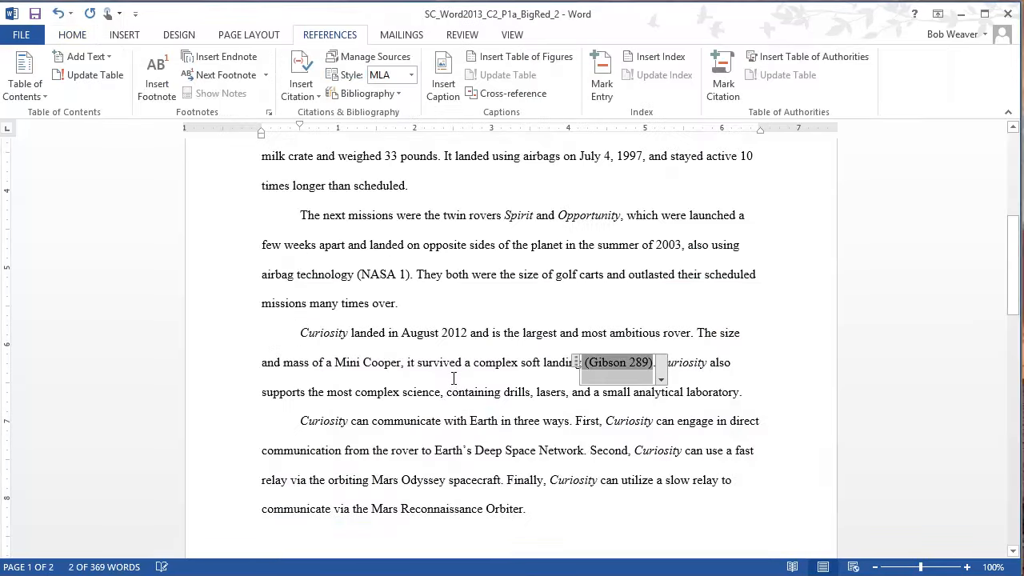
Create a Book source for a citation before the period after "the rocks and soils formed", and enter the author's name from Figure 3.
scroll(442, 430, "down", 8)
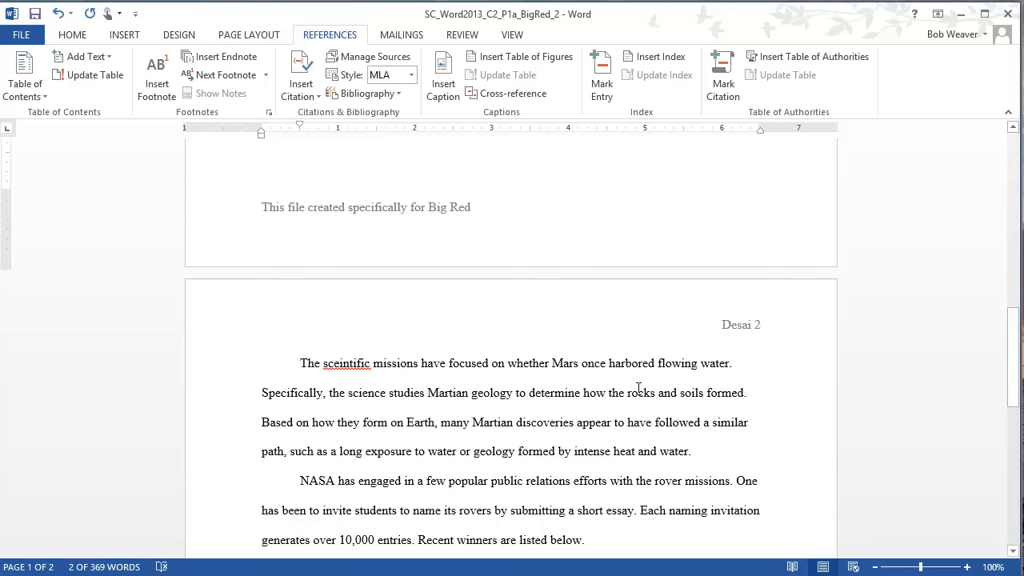
left_click(744, 392)
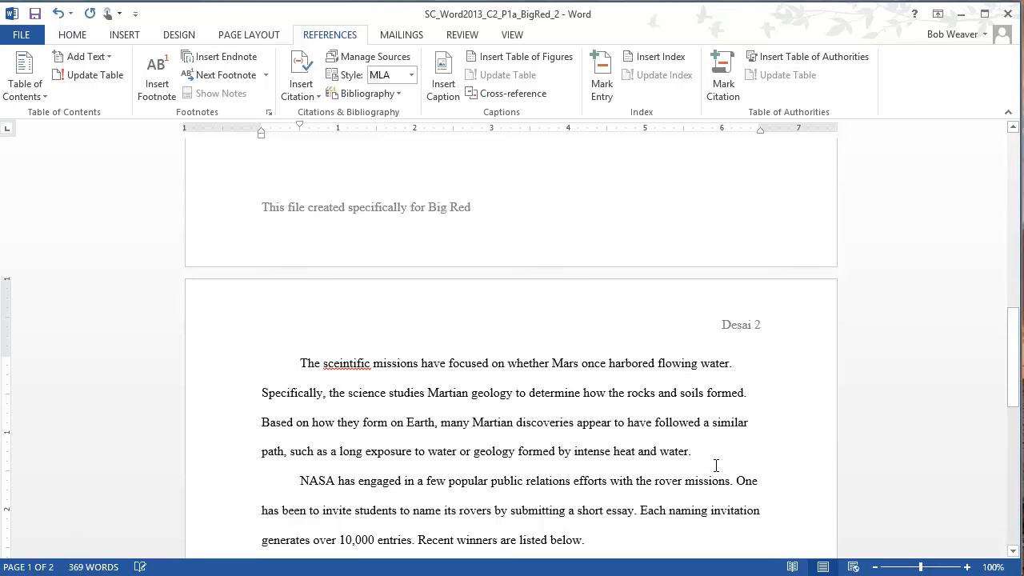
key("alt+Tab")
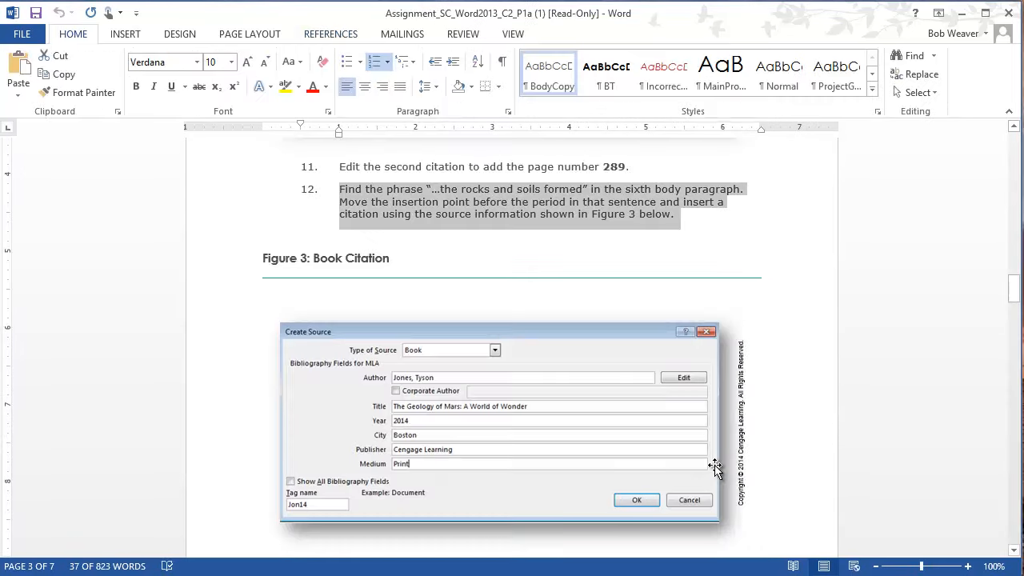
key("alt+Tab")
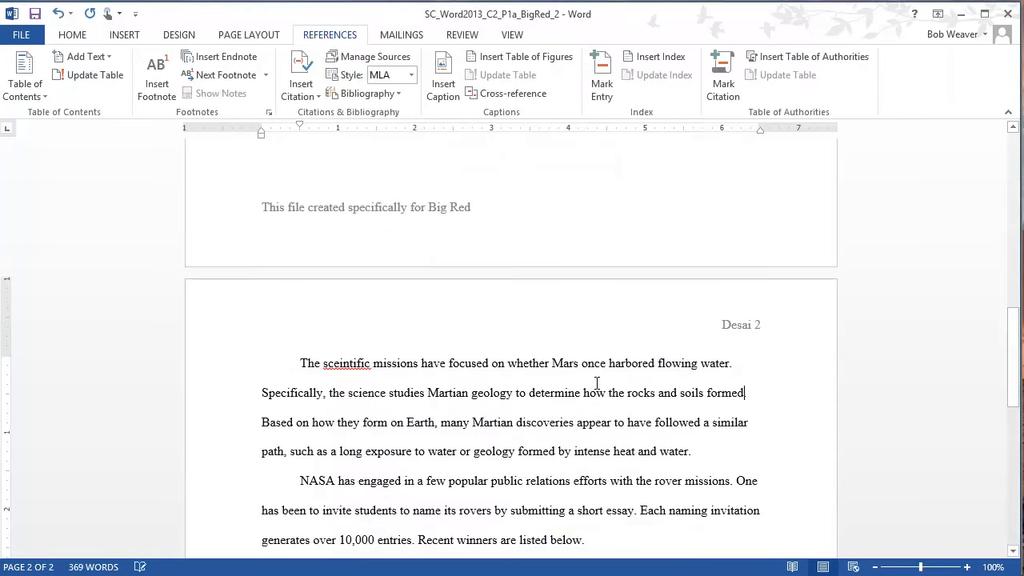
left_click(297, 94)
left_click(317, 202)
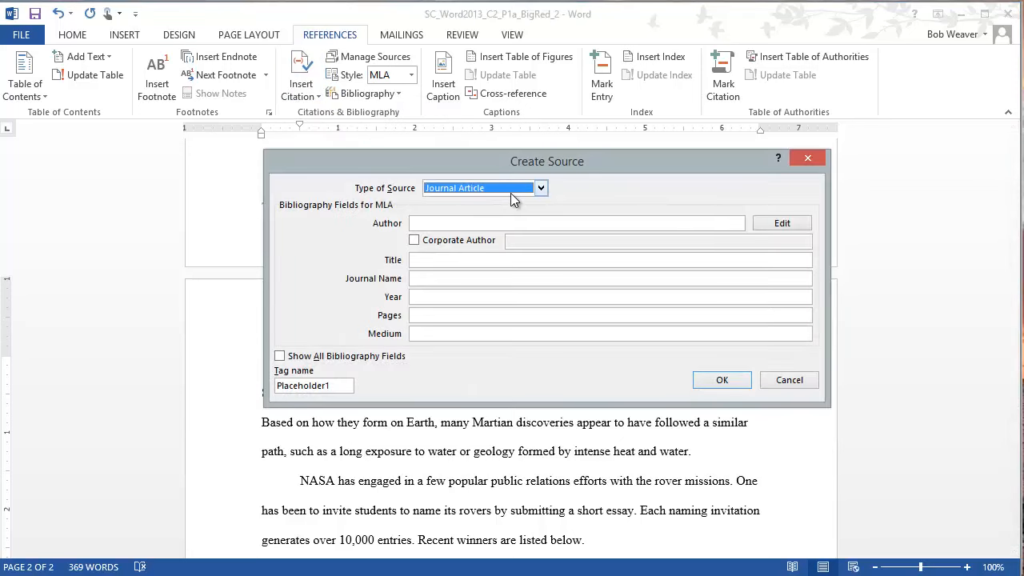
left_click(541, 188)
left_click(464, 206)
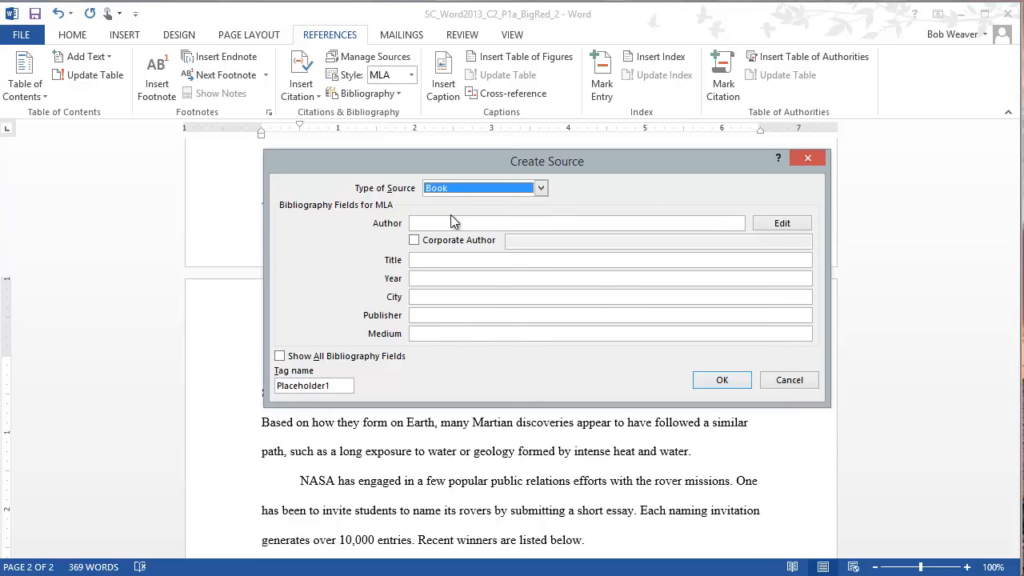
left_click(443, 224)
type("Jo")
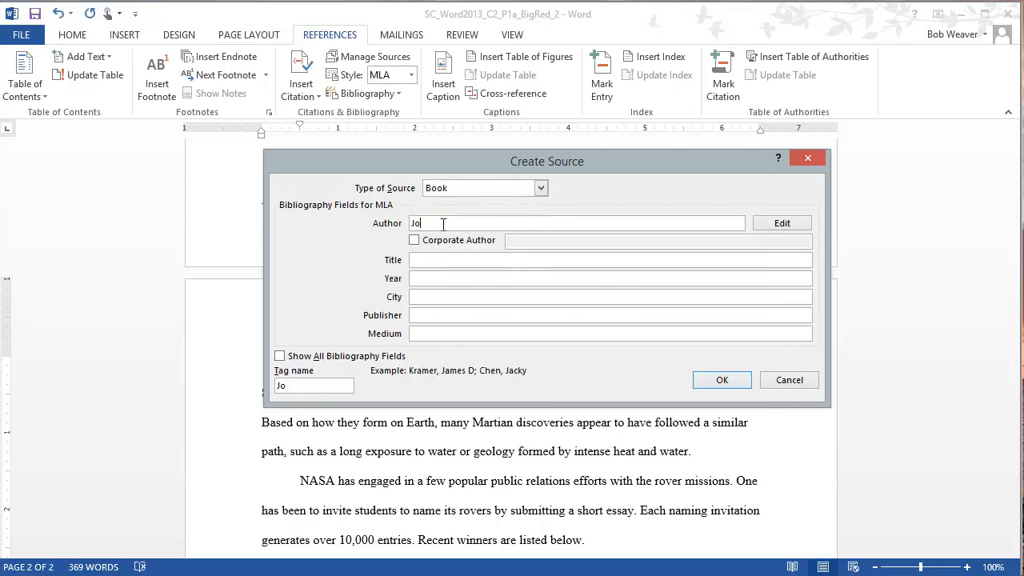
type("nes, Tyson")
Enter "The Geology of Mars: A World of Wonder" as the book's title.
key("Tab")
key("Tab")
key("Tab")
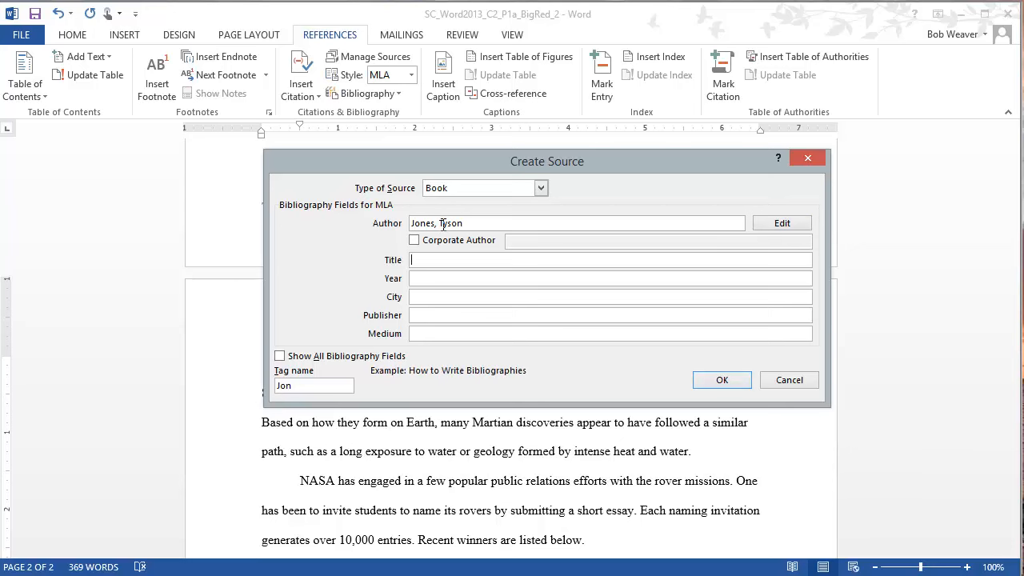
type("The Geology of Mars: A wor")
key("BackSpace")
key("BackSpace")
key("BackSpace")
type("World")
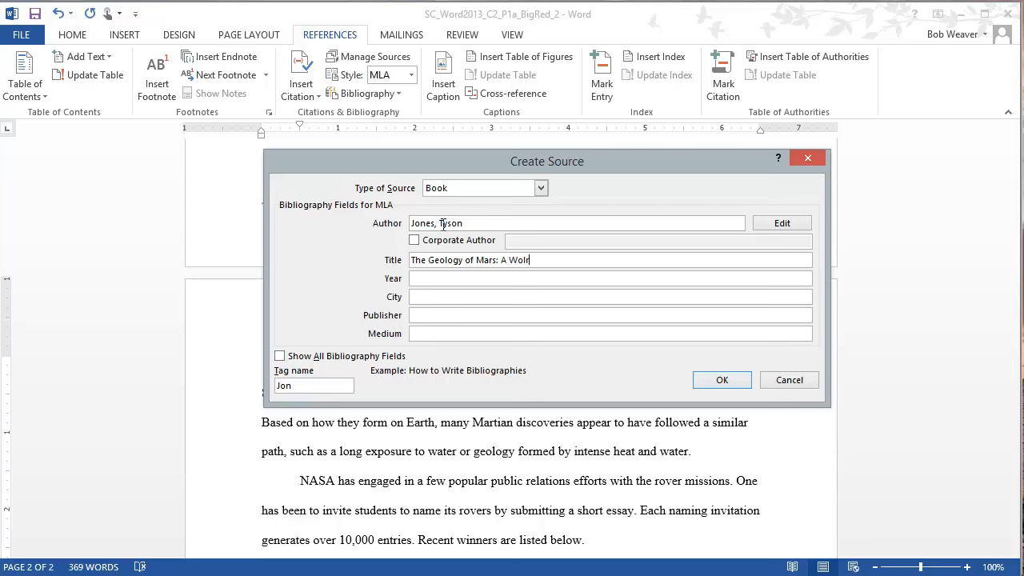
key("BackSpace")
key("BackSpace")
key("BackSpace")
type("rld of Wonder")
Enter year 2014 and city "Boston" for the book source.
key("Tab")
type("2014")
key("Tab")
type("Boston")
key("Tab")
Enter publisher "Cengage Learning" and medium "Print" for the book source, and insert its citation.
type("Cendgage")
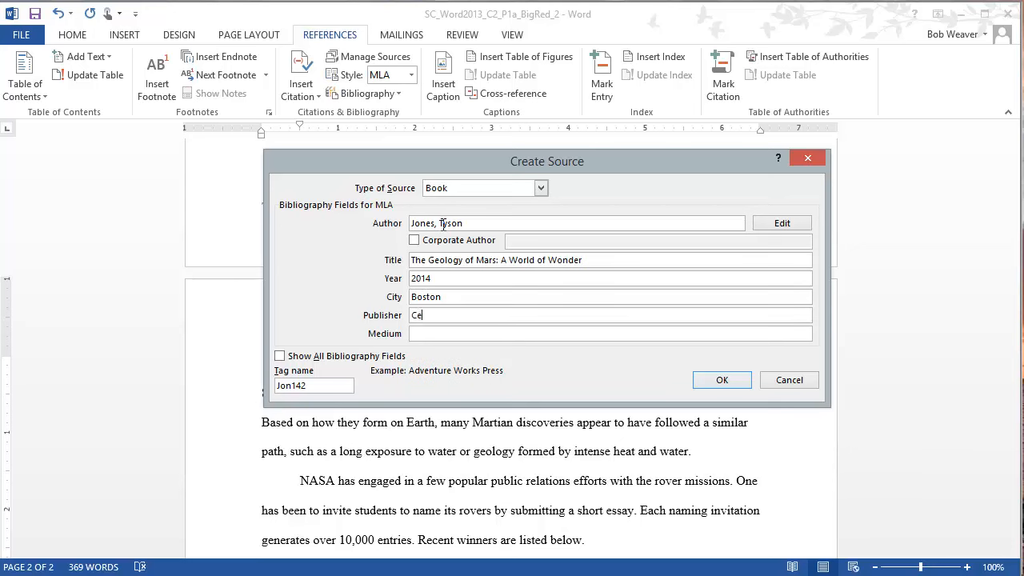
key("BackSpace")
key("BackSpace")
key("BackSpace")
key("BackSpace")
key("BackSpace")
type("gage Learning")
key("Tab")
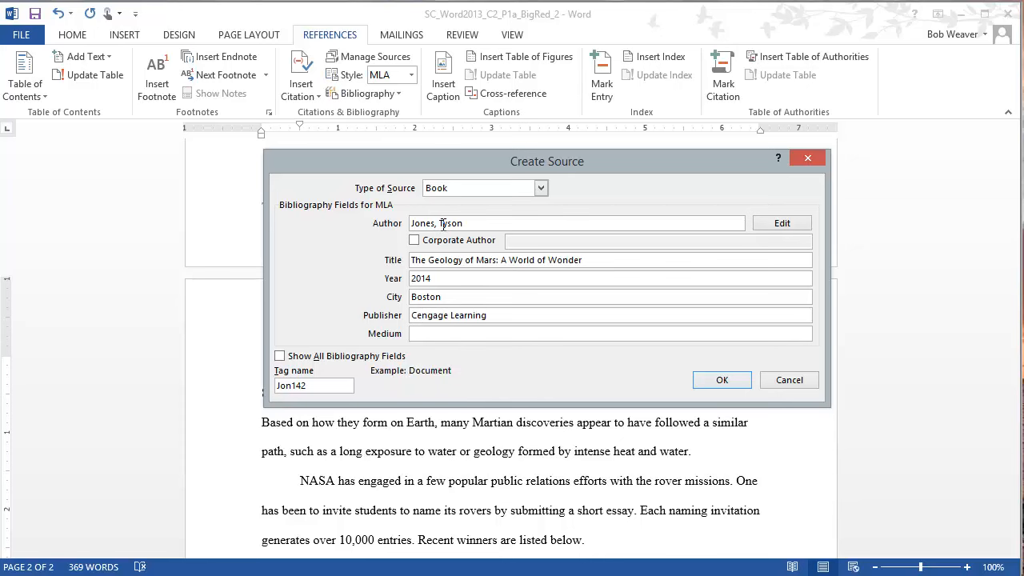
type("Print")
left_click(725, 385)
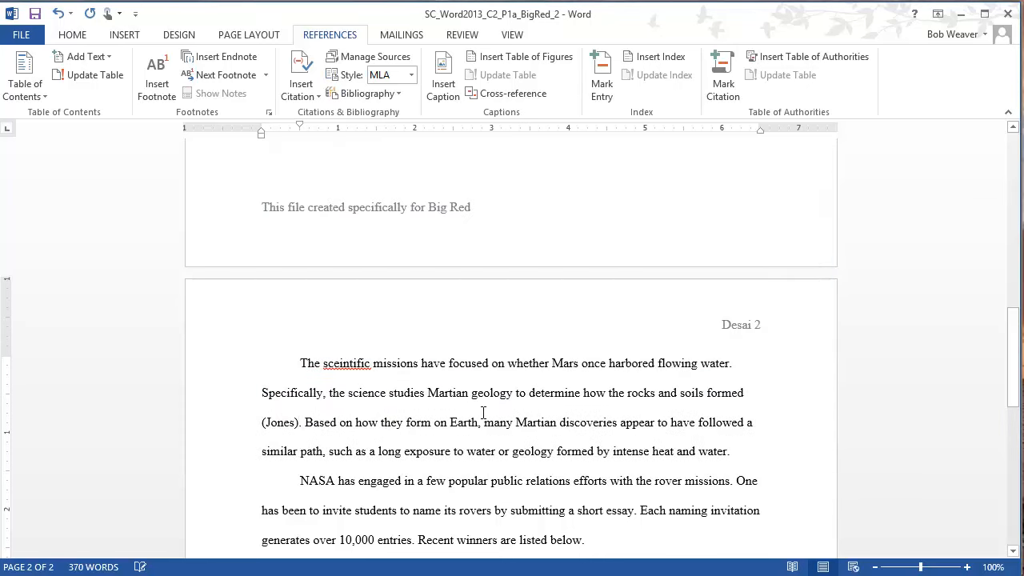
Follow instruction 13 by adding page numbers 46-47 to the third citation, after "how the rocks and soils formed".
key("alt+Tab")
scroll(484, 412, "down", 6)
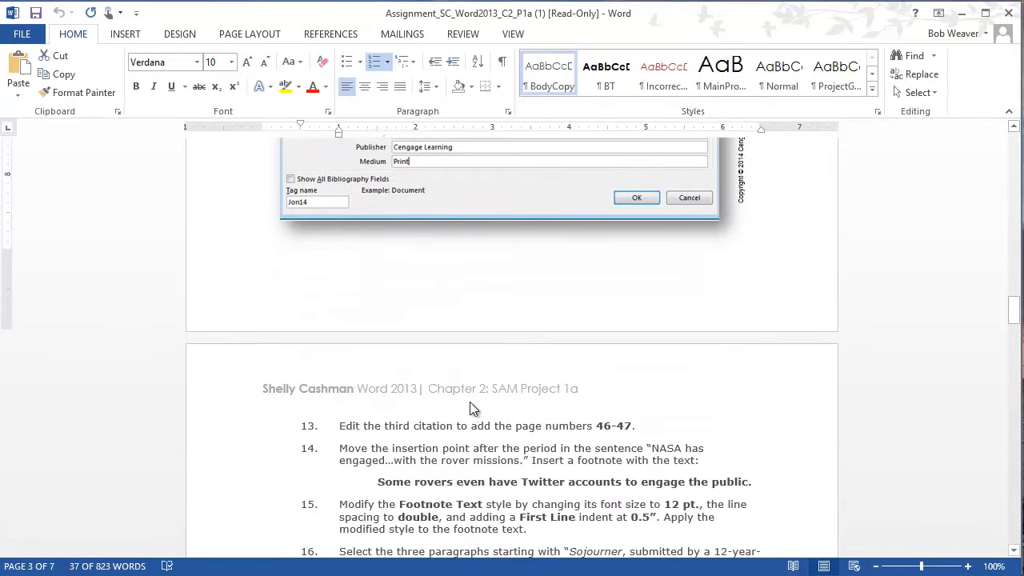
left_click_drag(357, 420, 670, 425)
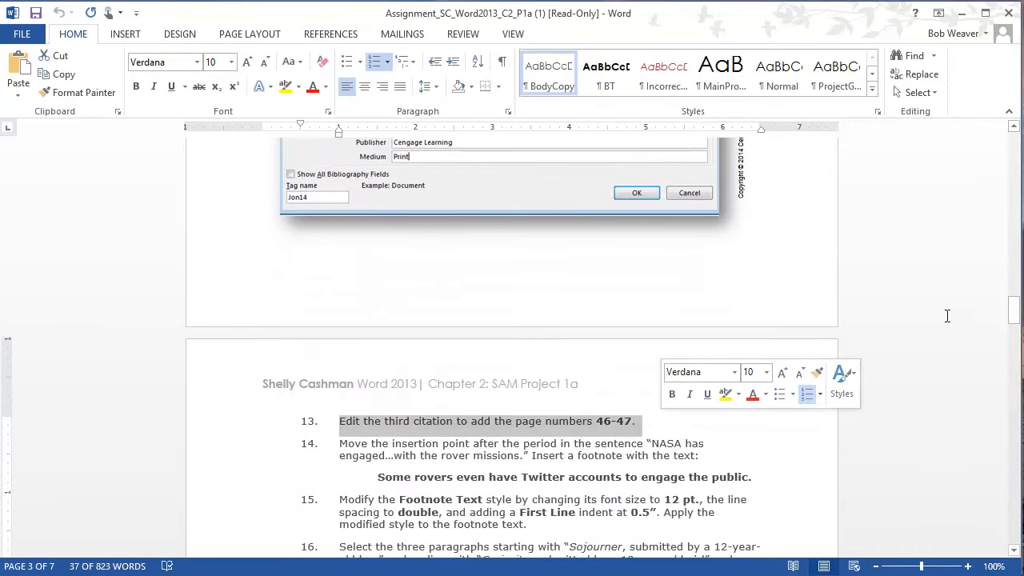
key("alt+Tab")
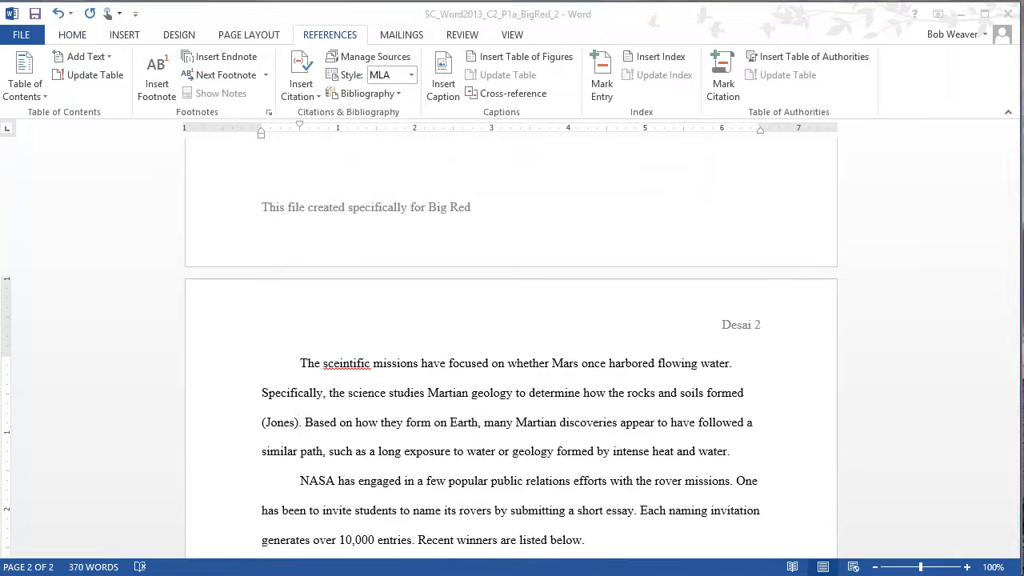
left_click(275, 426)
left_click(306, 438)
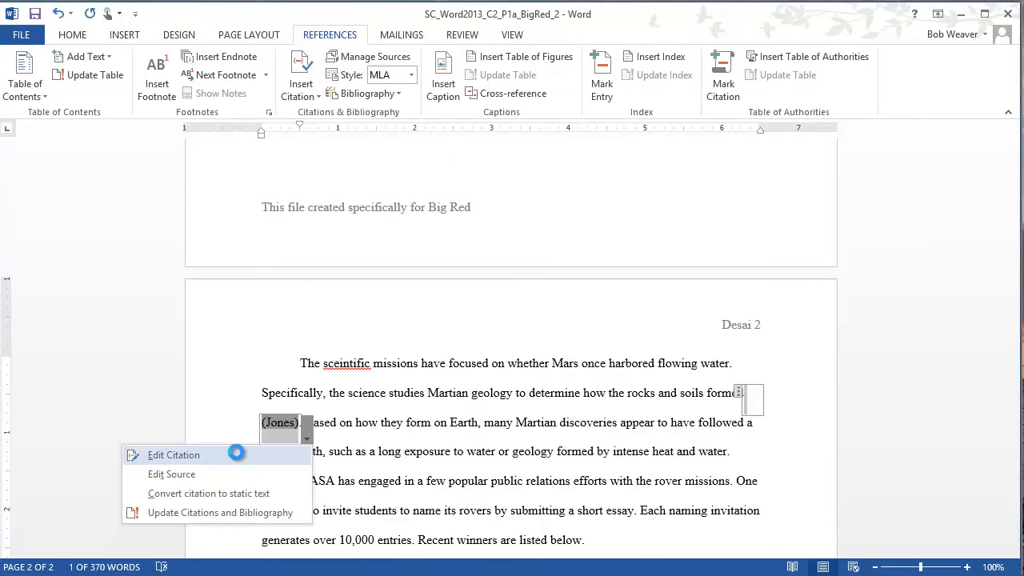
left_click(236, 454)
type("46")
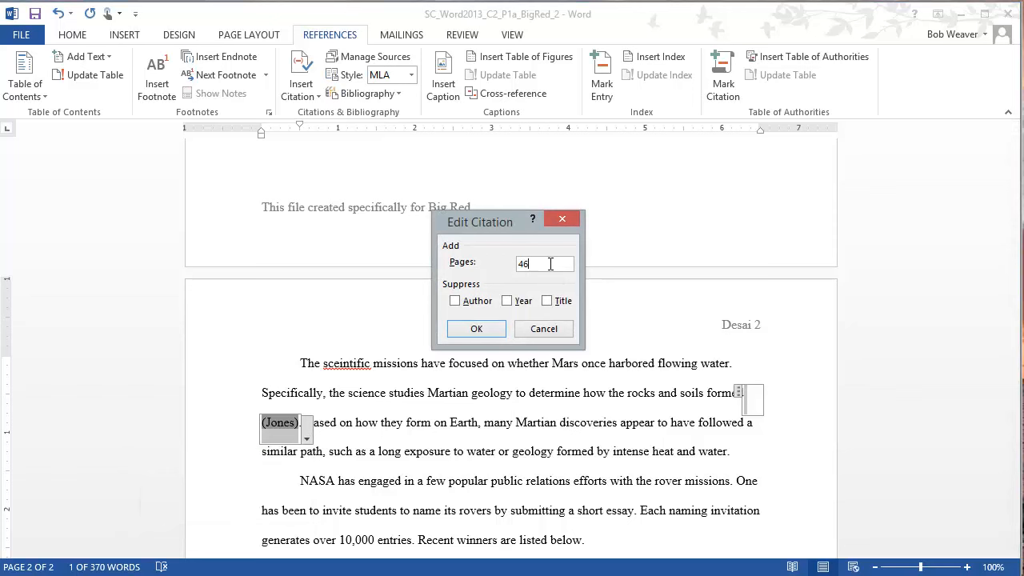
type("-47")
left_click(467, 328)
Follow instruction 14 by inserting a footnote after the period in the sentence "NASA has engaged…with the rover missions.".
key("alt+Tab")
scroll(510, 414, "down", 2)
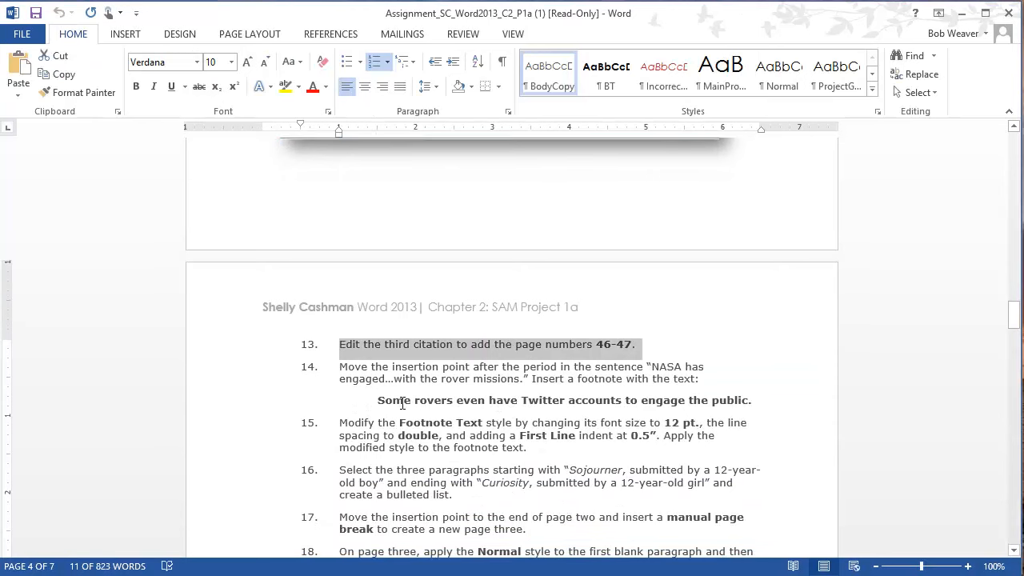
left_click_drag(341, 369, 833, 387)
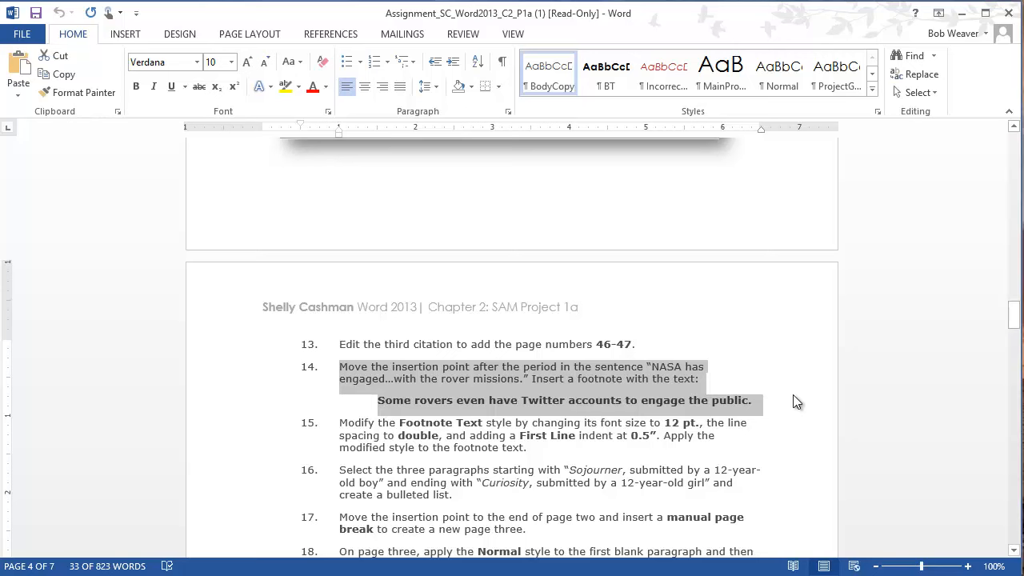
key("alt+Tab")
scroll(528, 448, "down", 3)
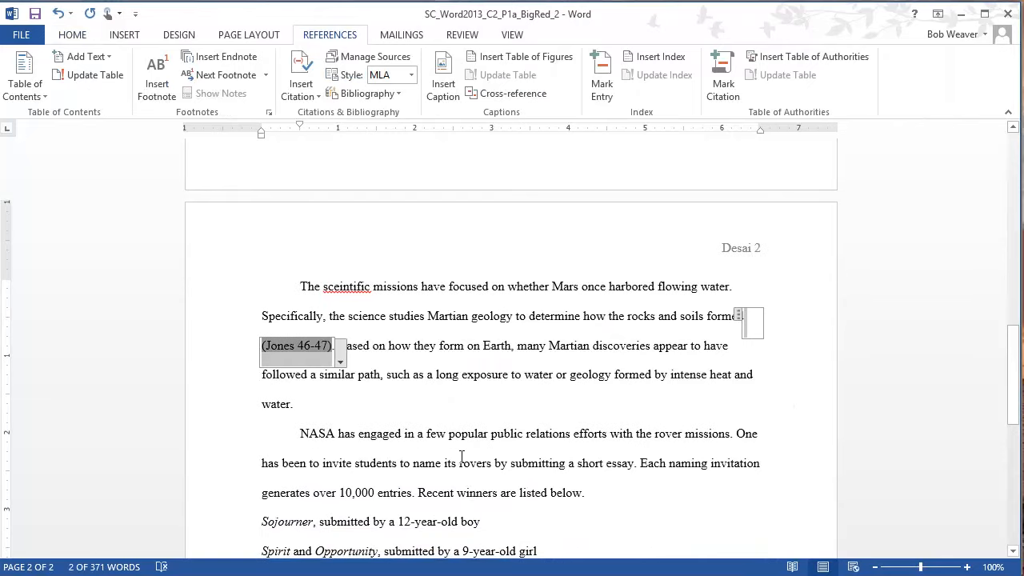
scroll(459, 464, "down", 3)
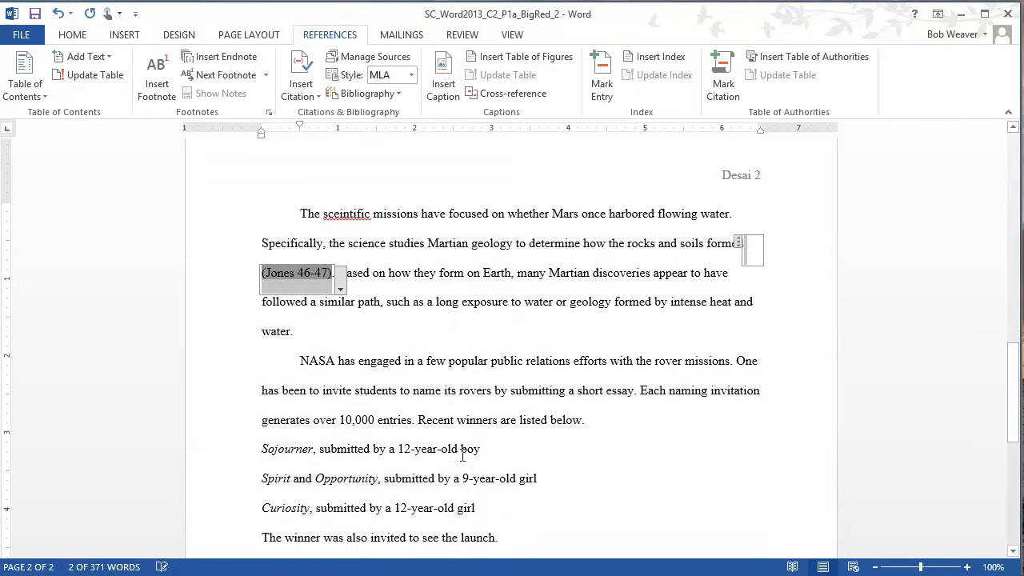
left_click(427, 297)
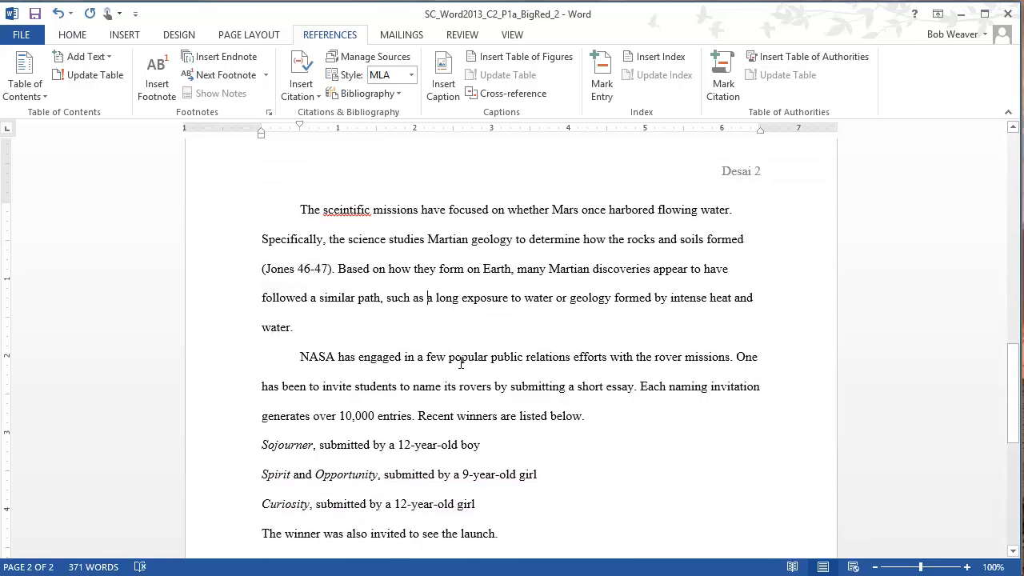
left_click_drag(338, 357, 731, 357)
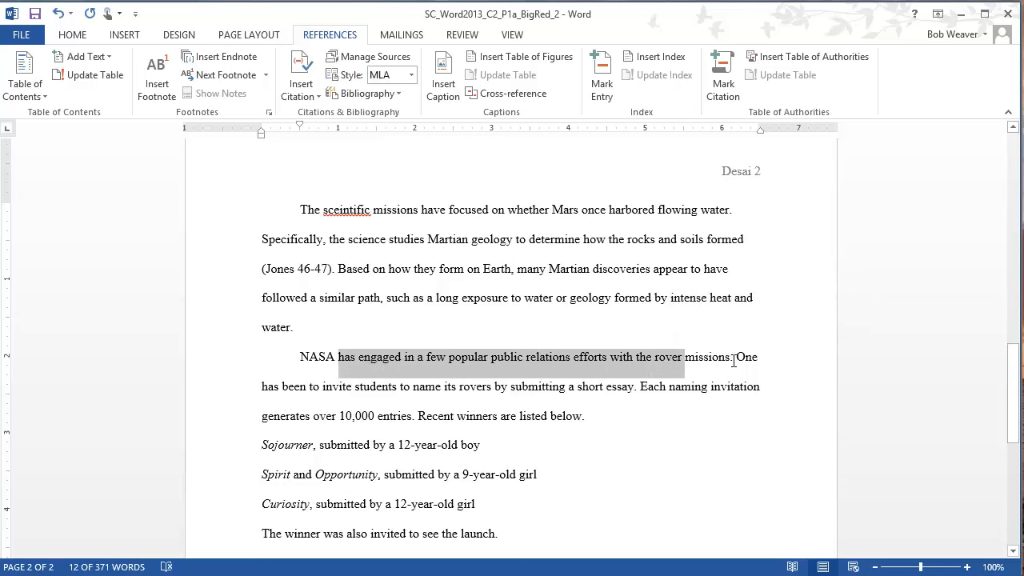
left_click(733, 357)
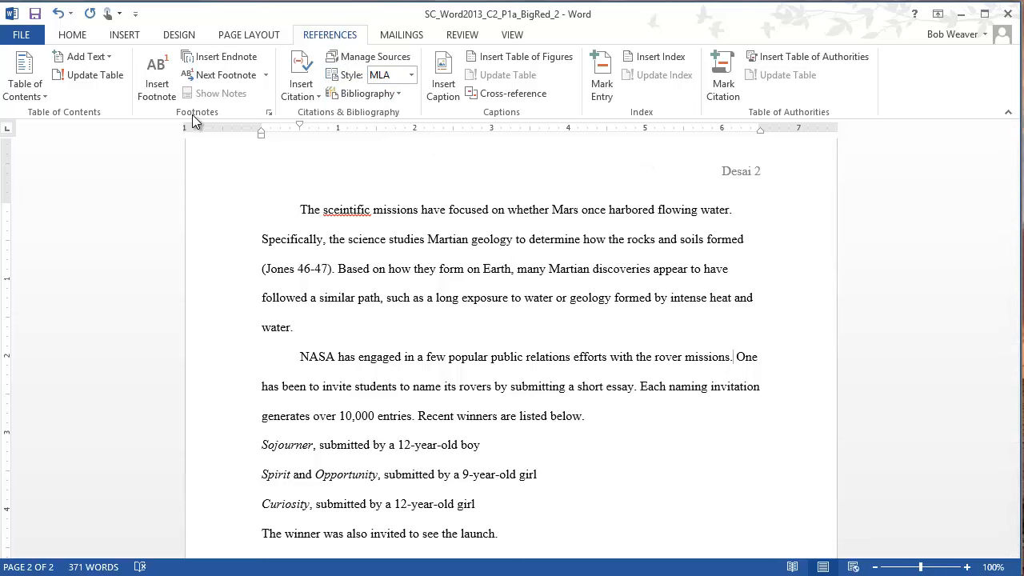
left_click(154, 83)
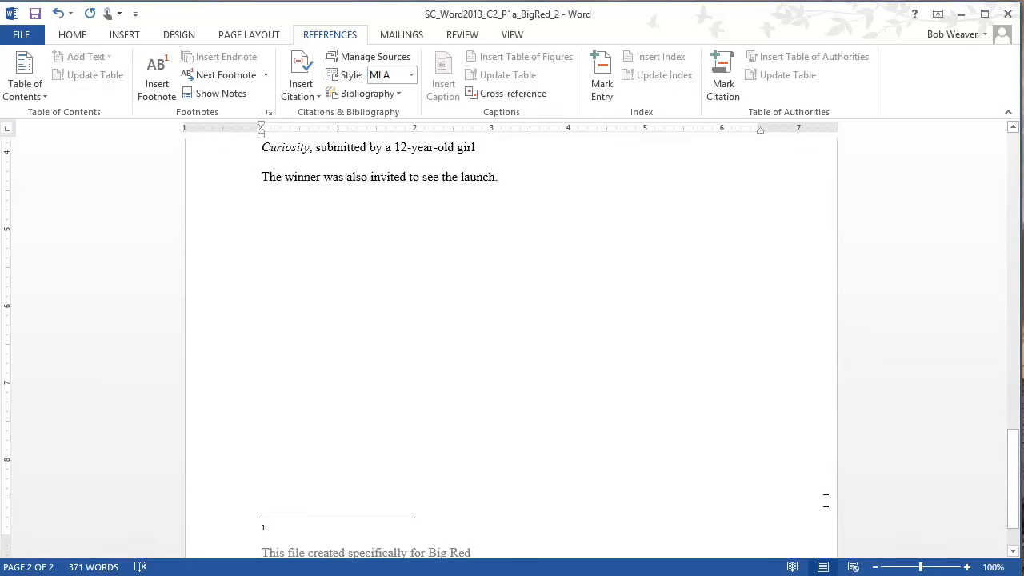
Enter "Some rovers even have Twitter accounts to engage the public." as the footnote's text.
scroll(617, 533, "up", 5)
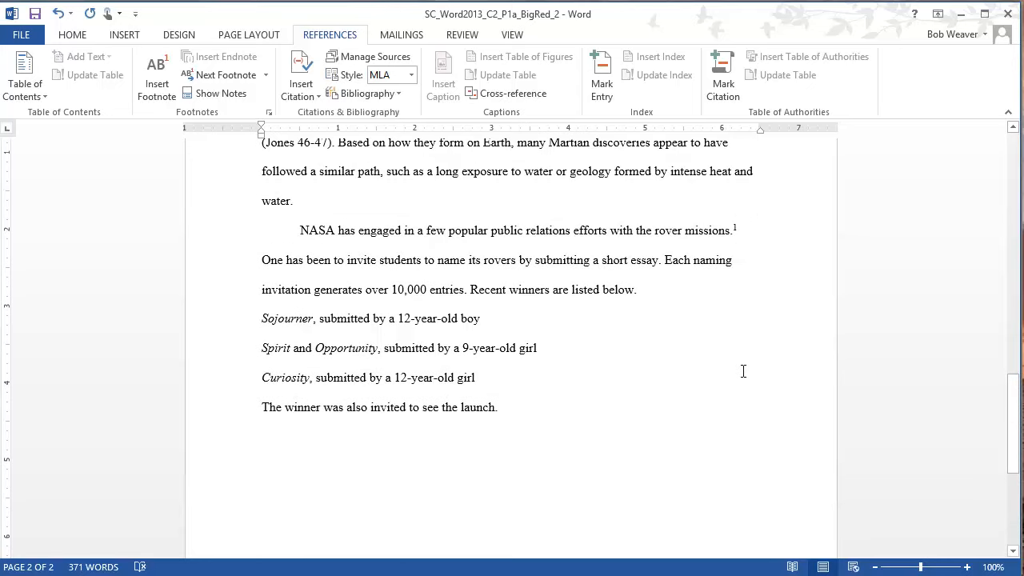
scroll(743, 371, "down", 2)
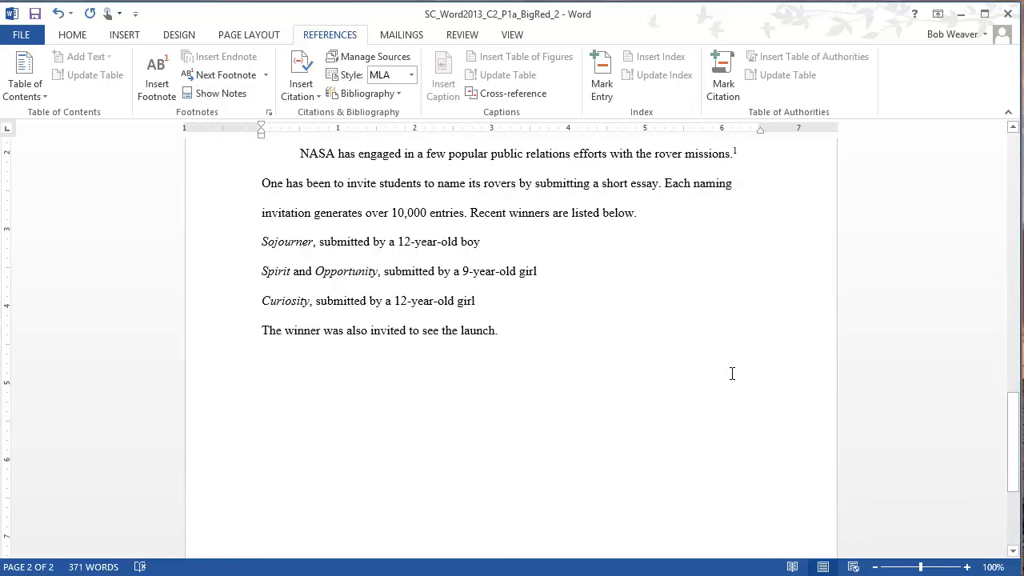
scroll(731, 373, "down", 2)
scroll(726, 372, "down", 2)
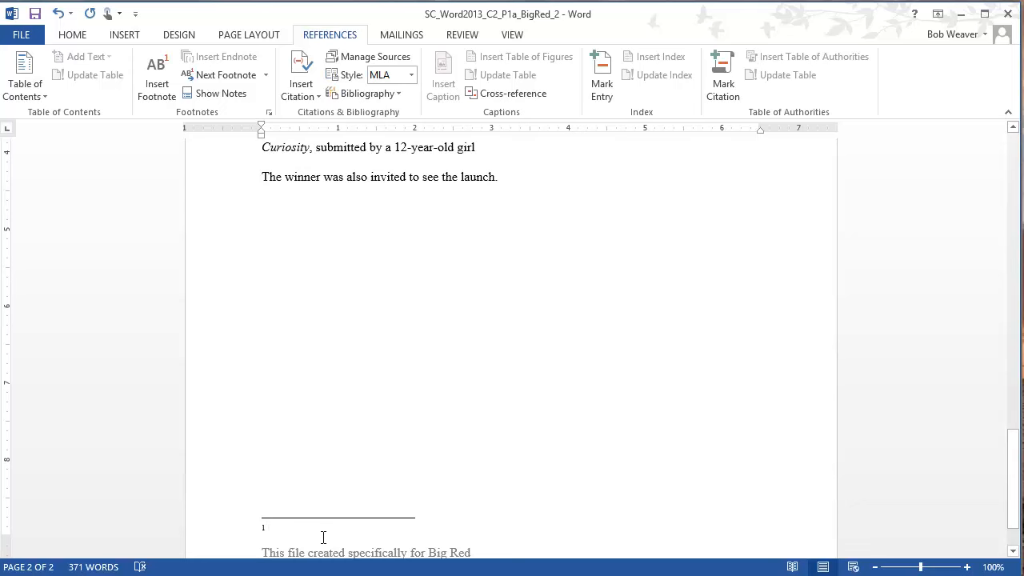
type("So")
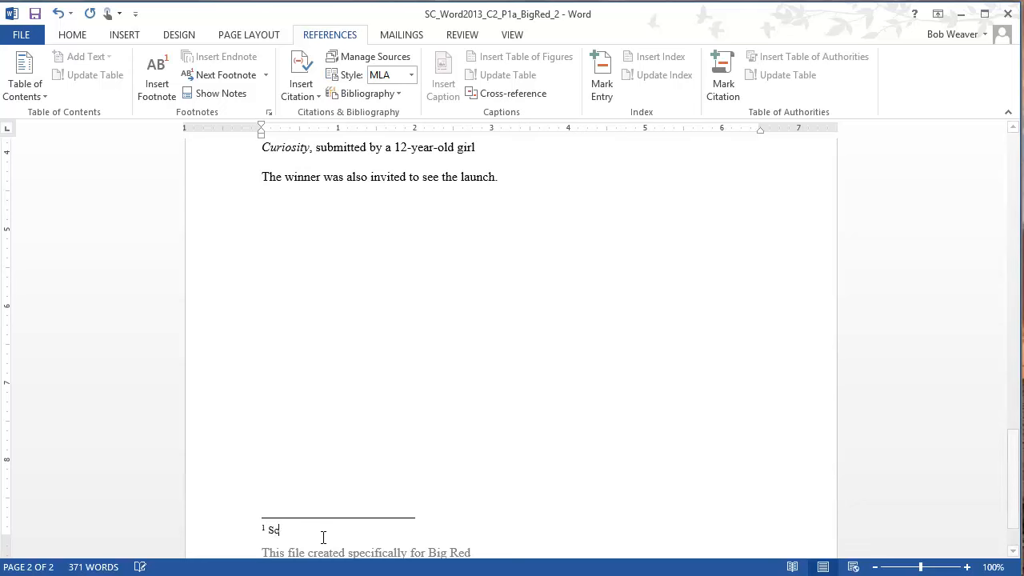
type("me fovers")
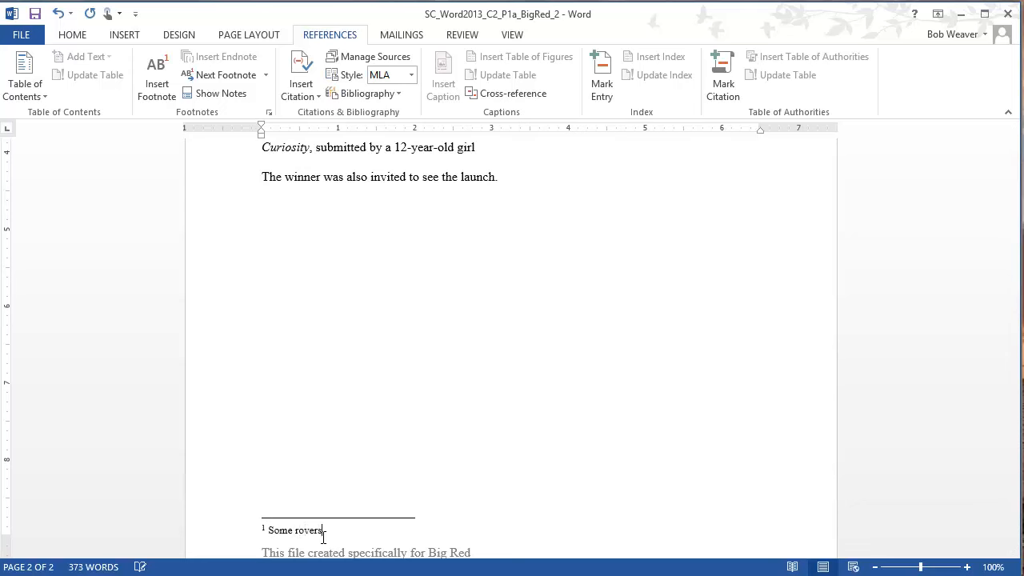
type(" even have Twitter accounts to engage the ")
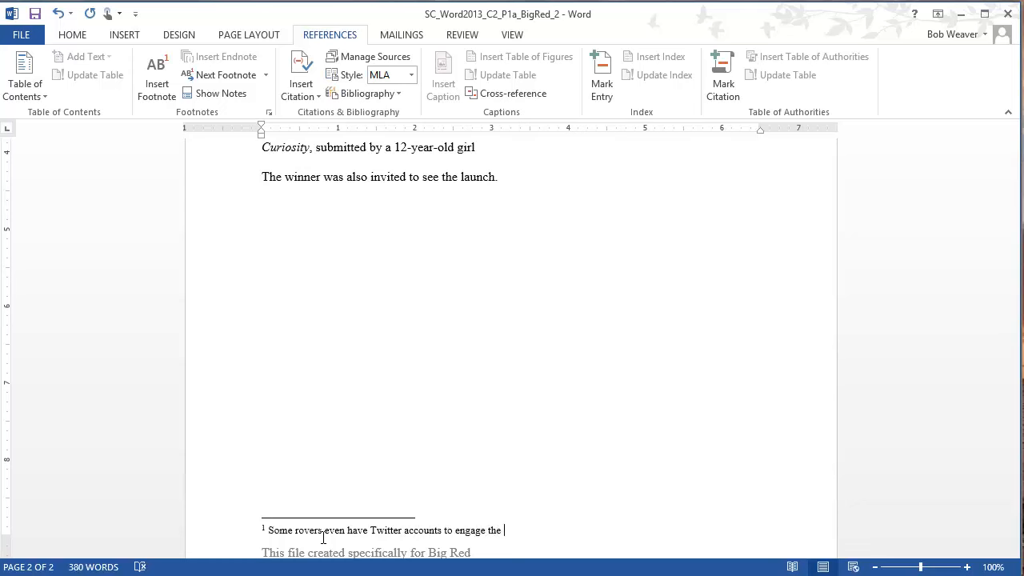
type("public.")
left_click(639, 325)
Review instruction 15 in the assignment document and look through the paper's style gallery for the Footnote Text style.
key("alt+Tab")
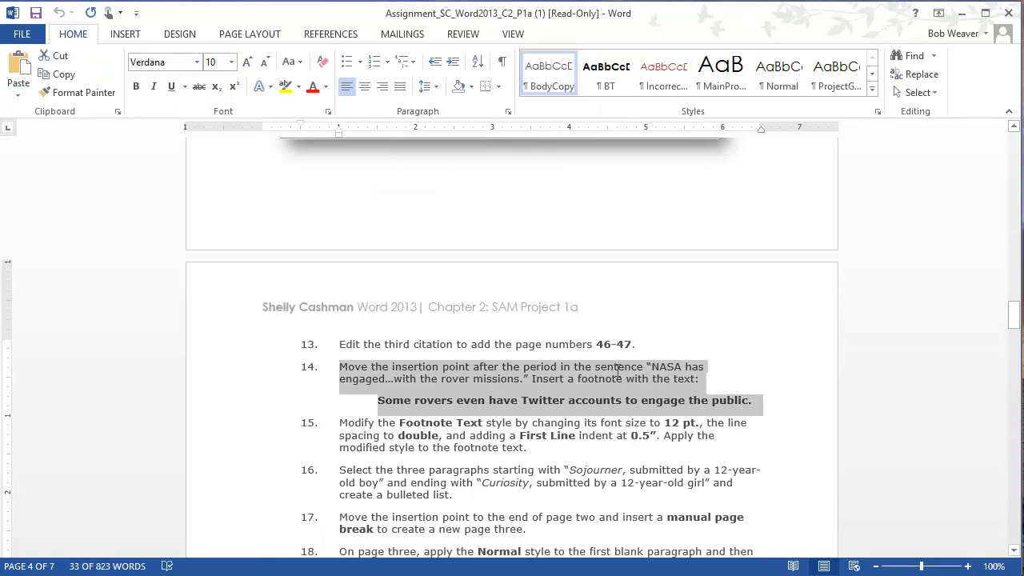
left_click_drag(343, 429, 531, 450)
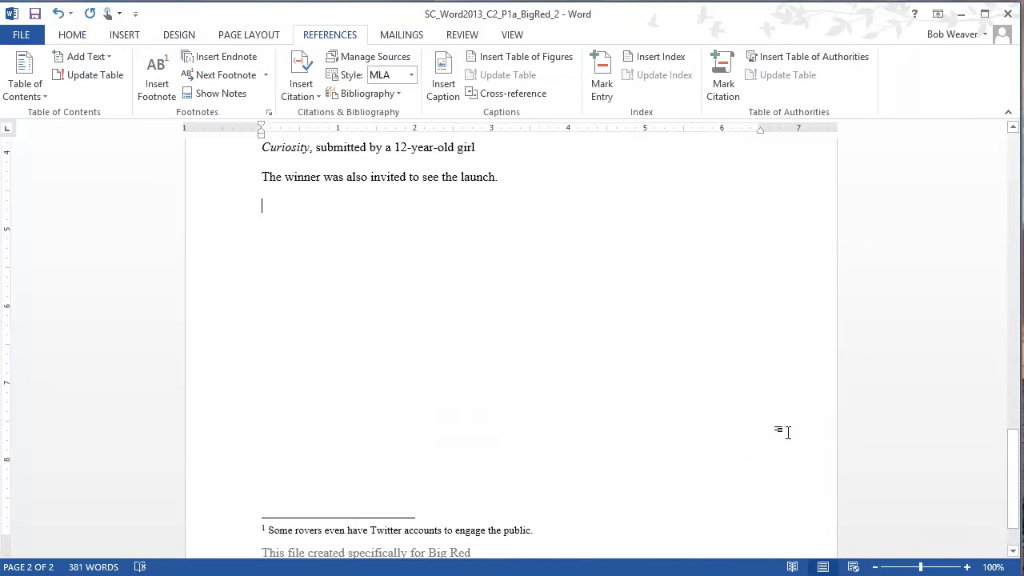
left_click(438, 530)
left_click(251, 259)
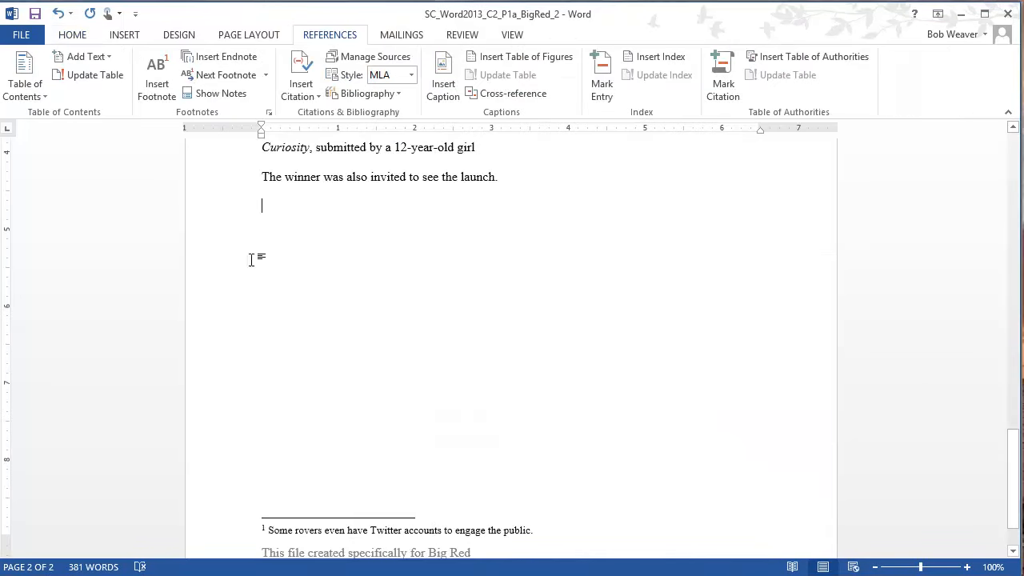
left_click(67, 36)
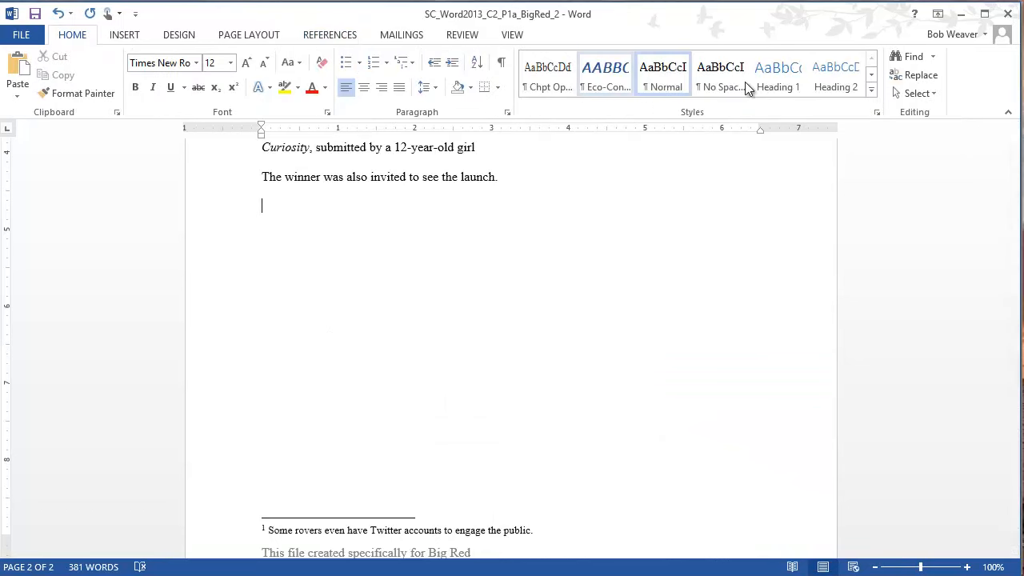
left_click(871, 93)
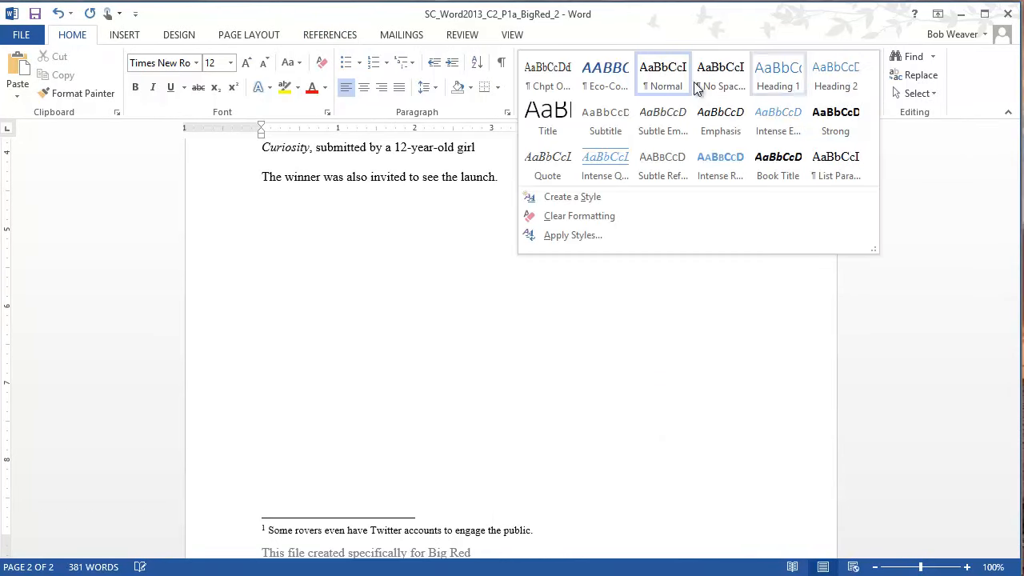
left_click(411, 516)
Modify the Footnote Text style of the page-two footnote, setting its font size to 12 pt.
left_click(391, 530)
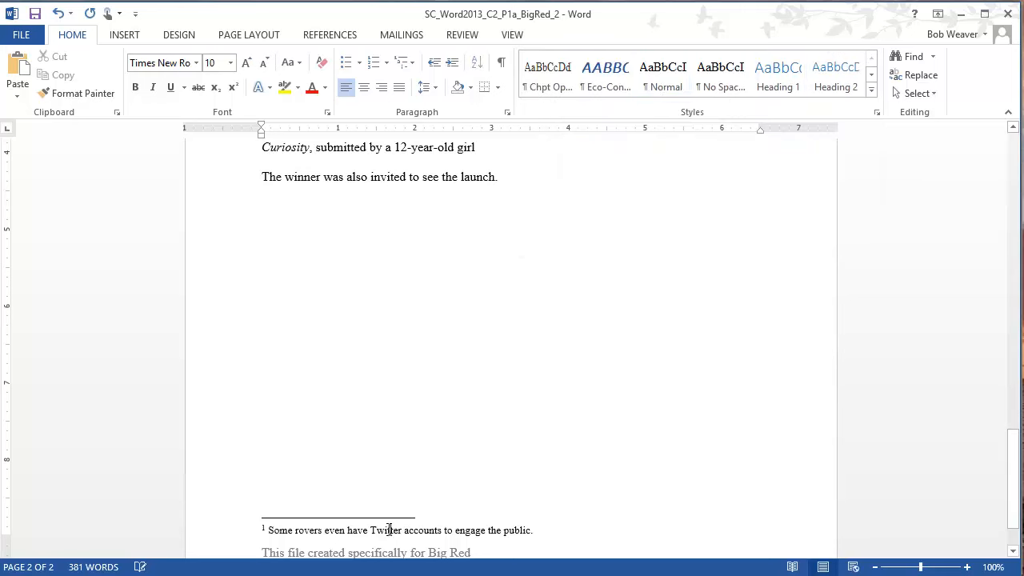
right_click(389, 529)
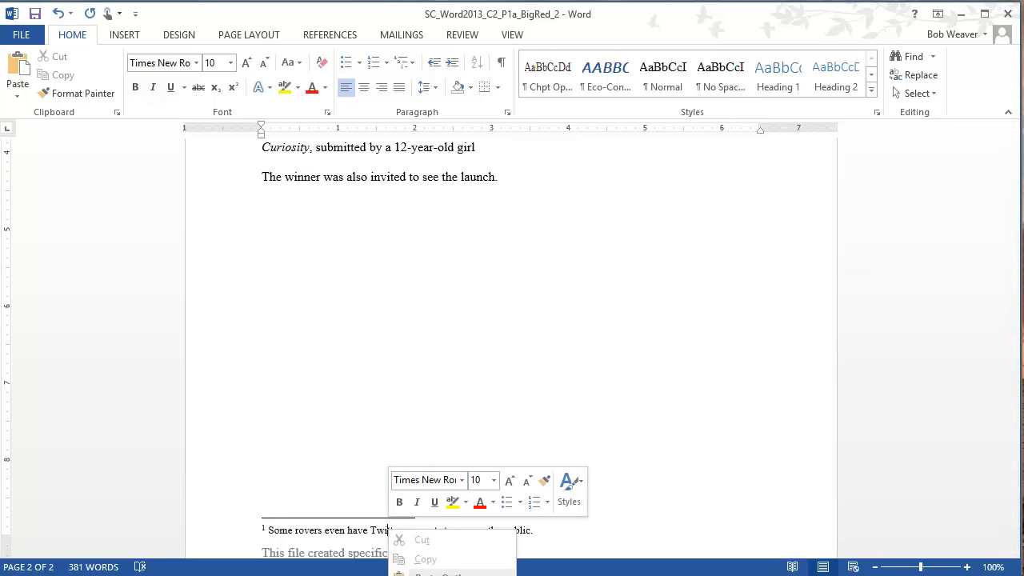
left_click(448, 574)
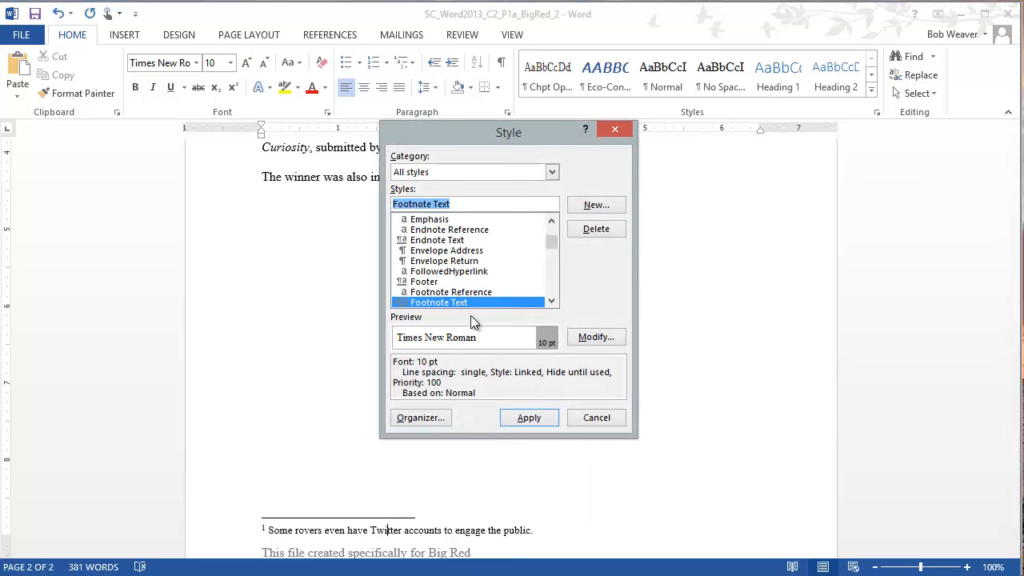
left_click(594, 339)
left_click(476, 216)
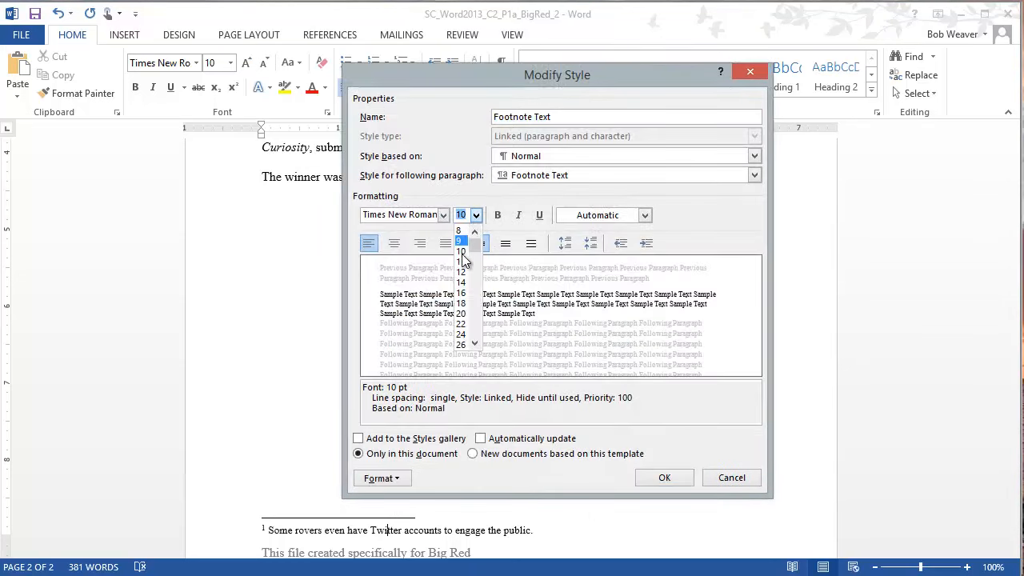
left_click(462, 274)
Add a First line indent of 0.5" to the Footnote Text style's paragraph format.
left_click(385, 478)
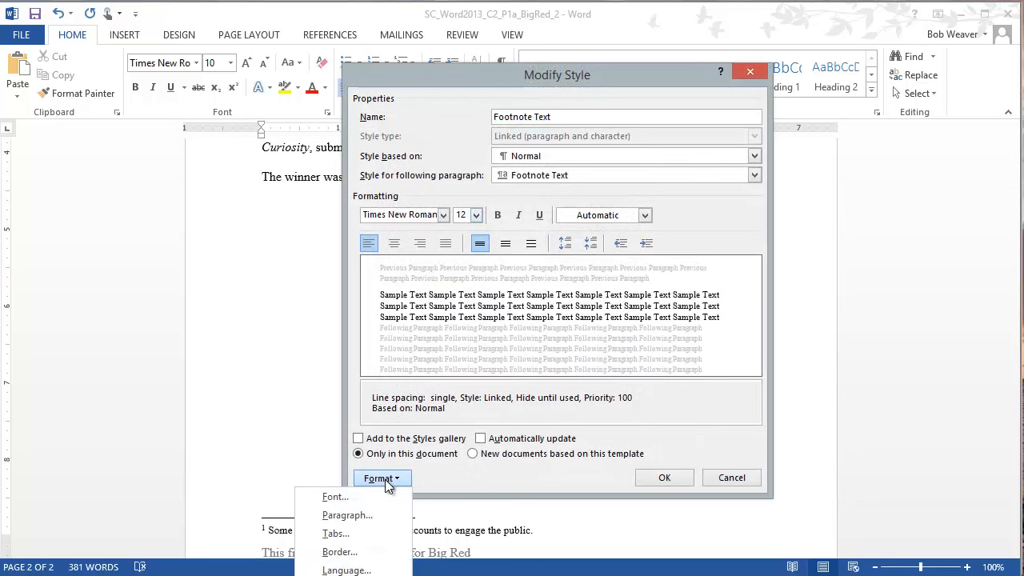
left_click(360, 516)
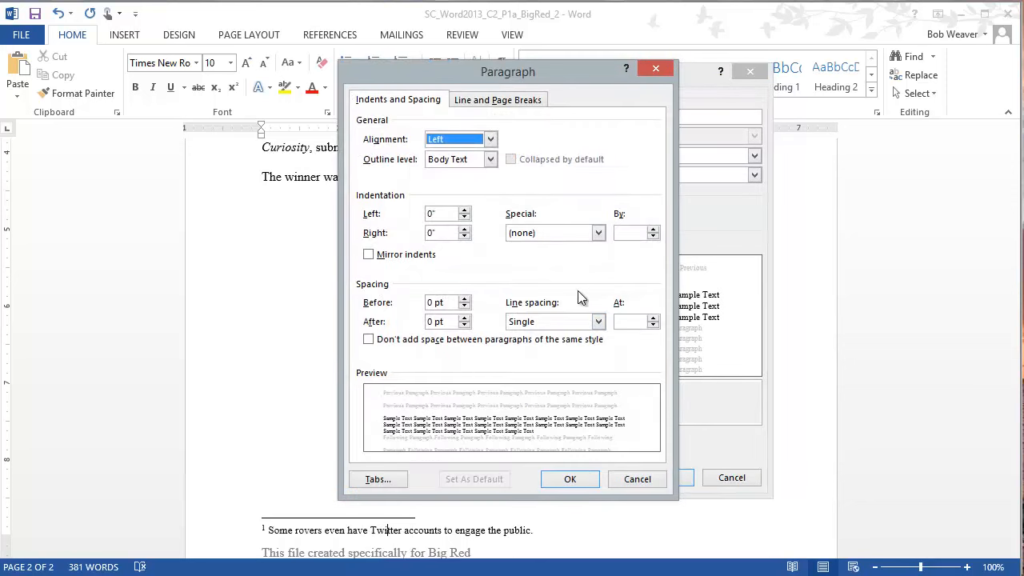
left_click(599, 234)
left_click(550, 257)
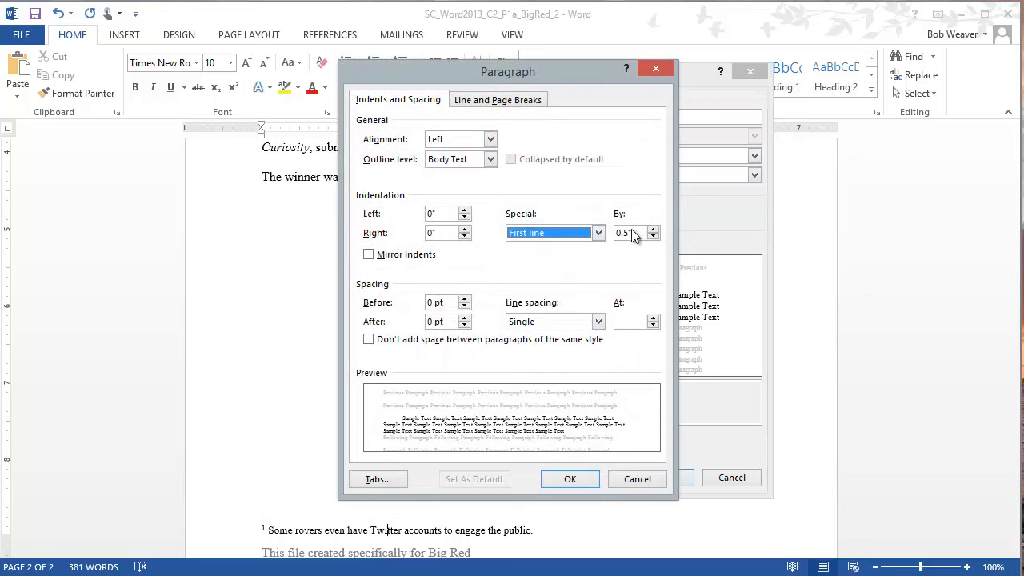
left_click(569, 478)
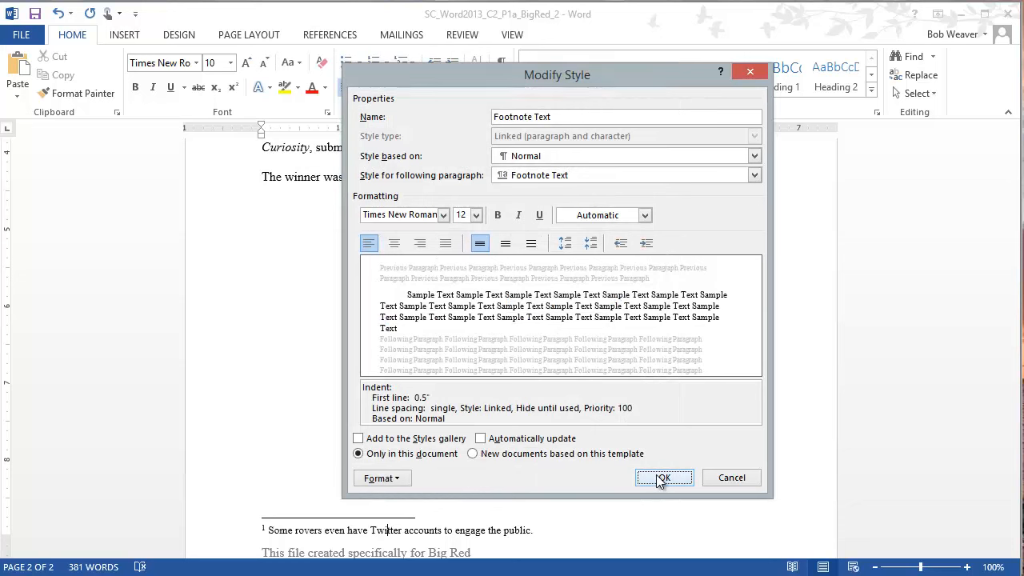
Set the Footnote Text style's line spacing to double and check it in the style's paragraph settings.
left_click(532, 247)
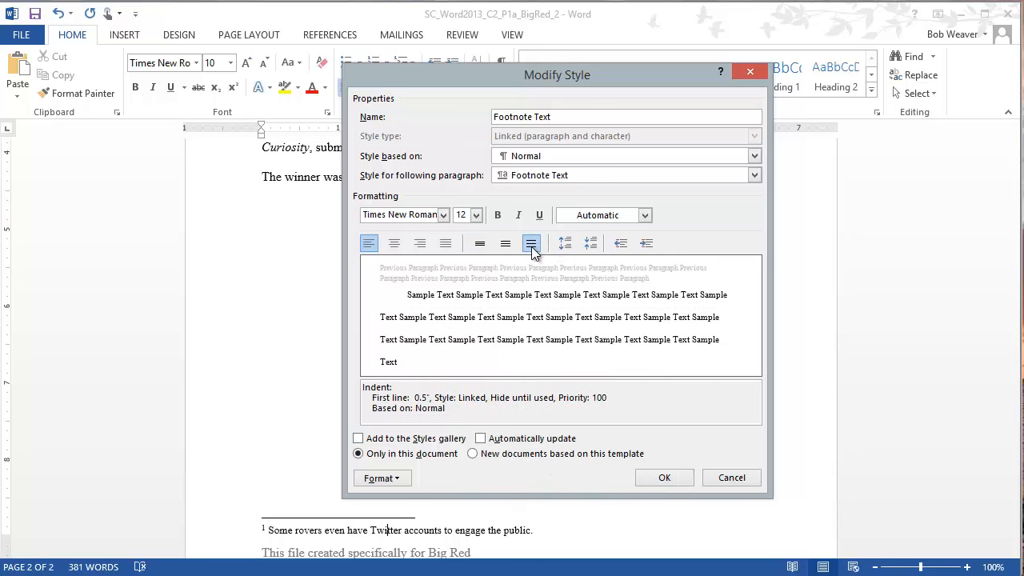
left_click(400, 480)
left_click(361, 515)
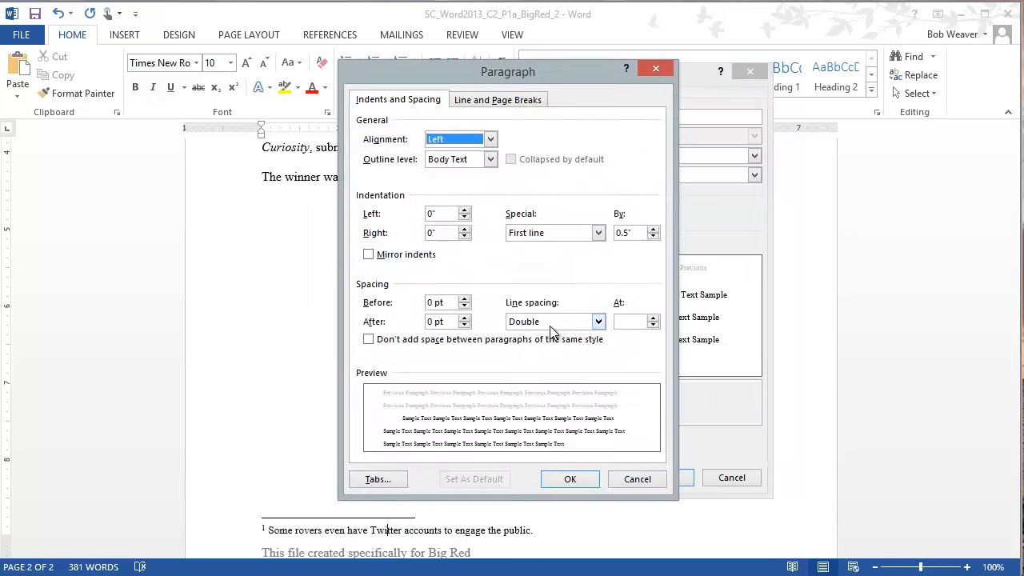
left_click(570, 478)
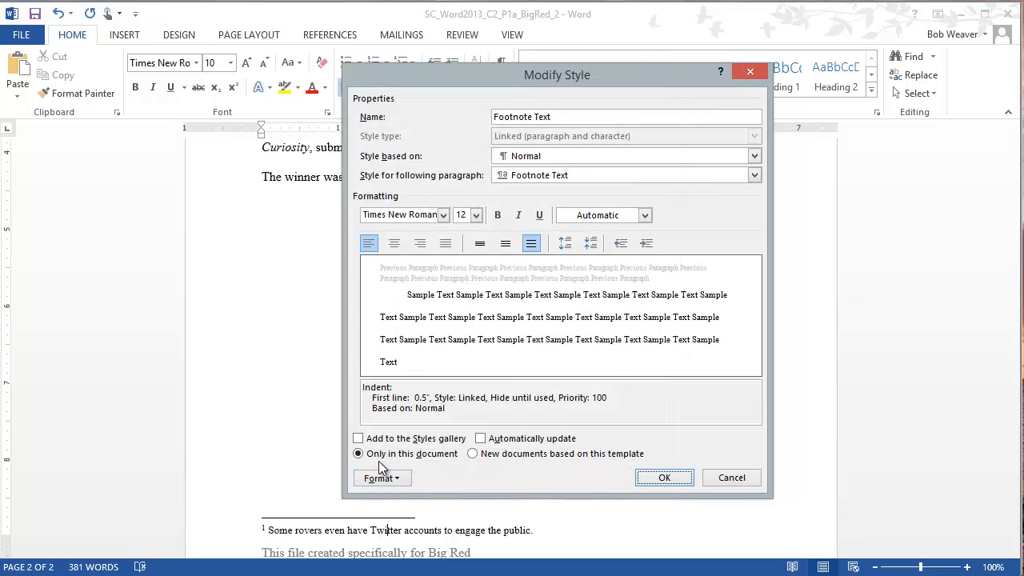
Confirm the modified Footnote Text style and apply it to the footnote on page two.
left_click(657, 478)
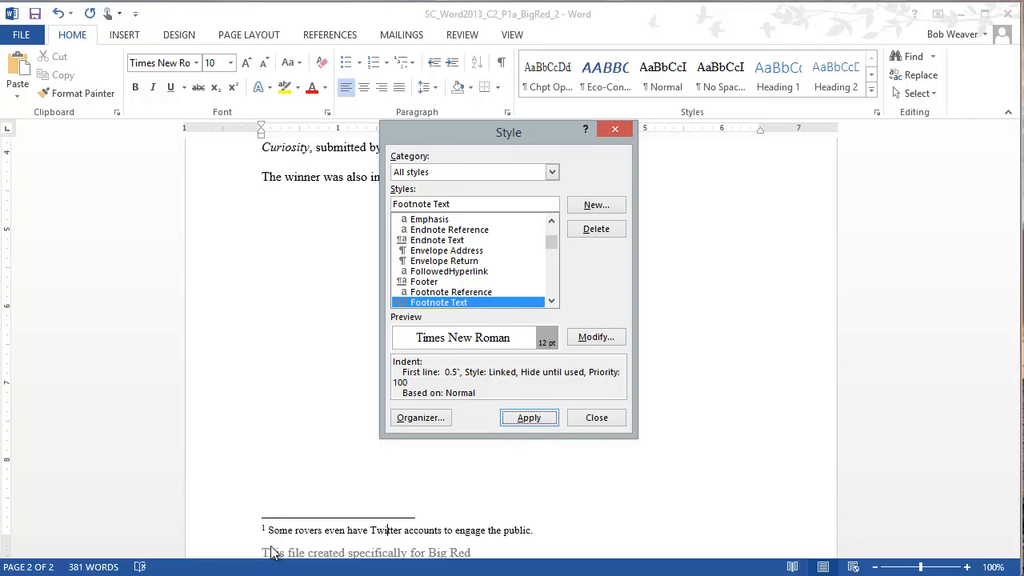
left_click(535, 418)
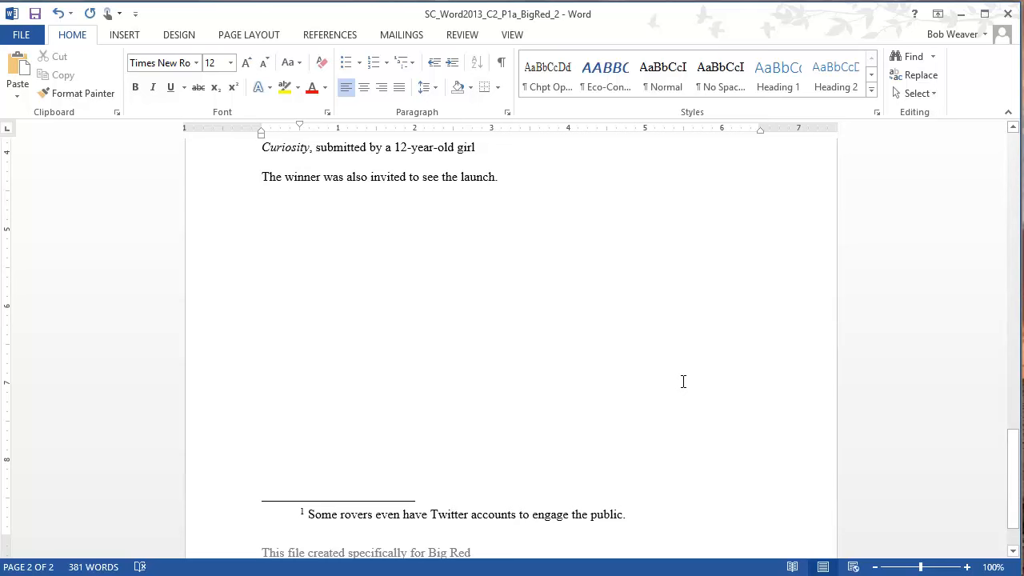
Following instruction 16 in the assignment document, format the three paper paragraphs from "Sojourner" through "Curiosity" as a bulleted list.
key("alt+Tab")
scroll(519, 408, "down", 1)
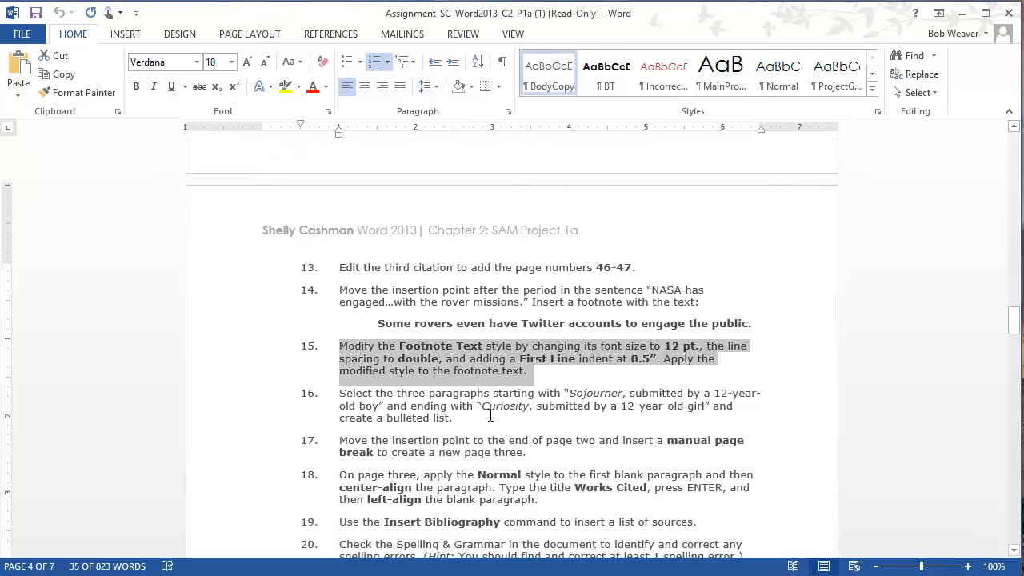
left_click_drag(453, 419, 339, 394)
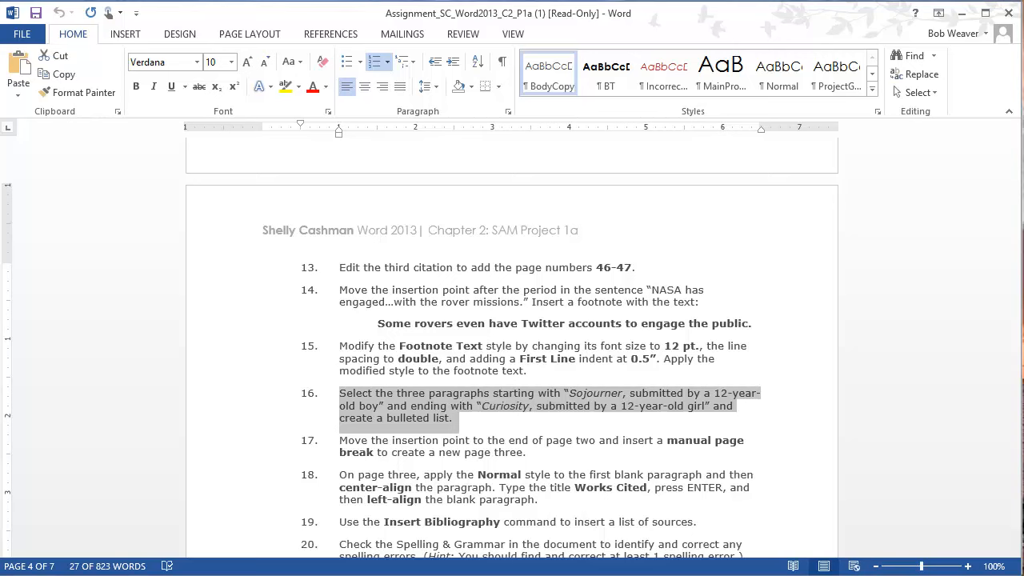
key("alt+Tab")
scroll(620, 311, "up", 4)
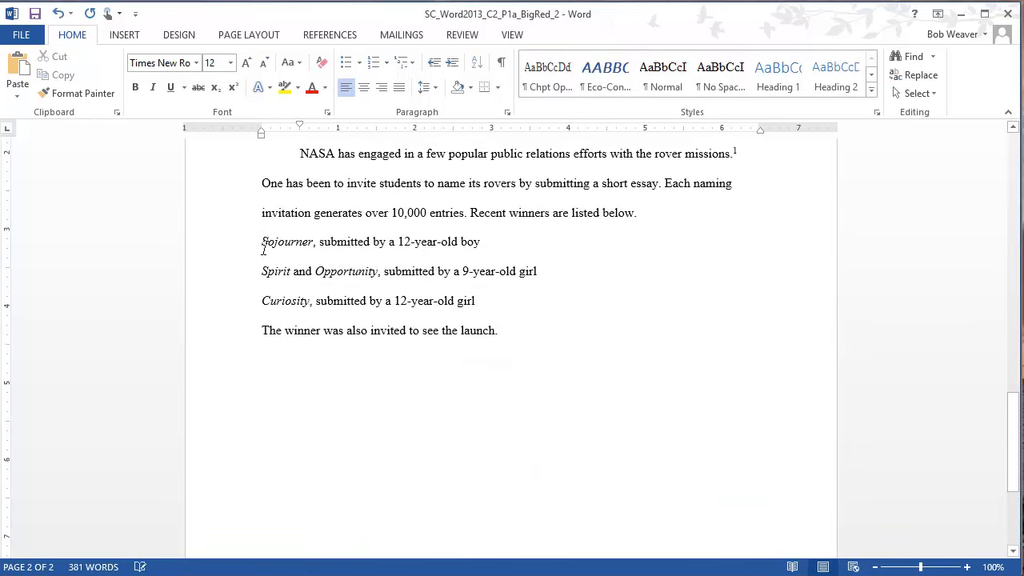
left_click_drag(224, 249, 206, 304)
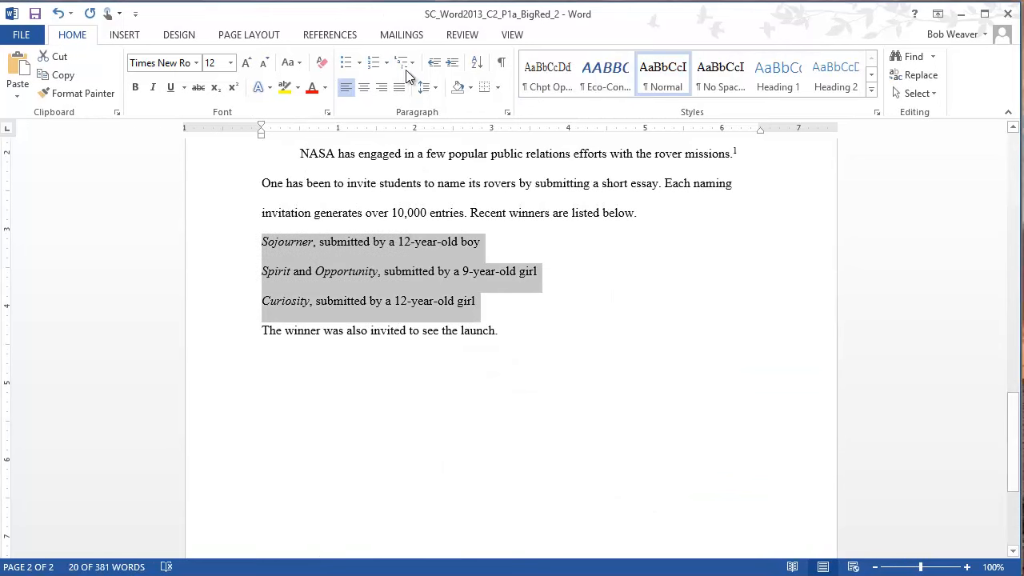
left_click(346, 63)
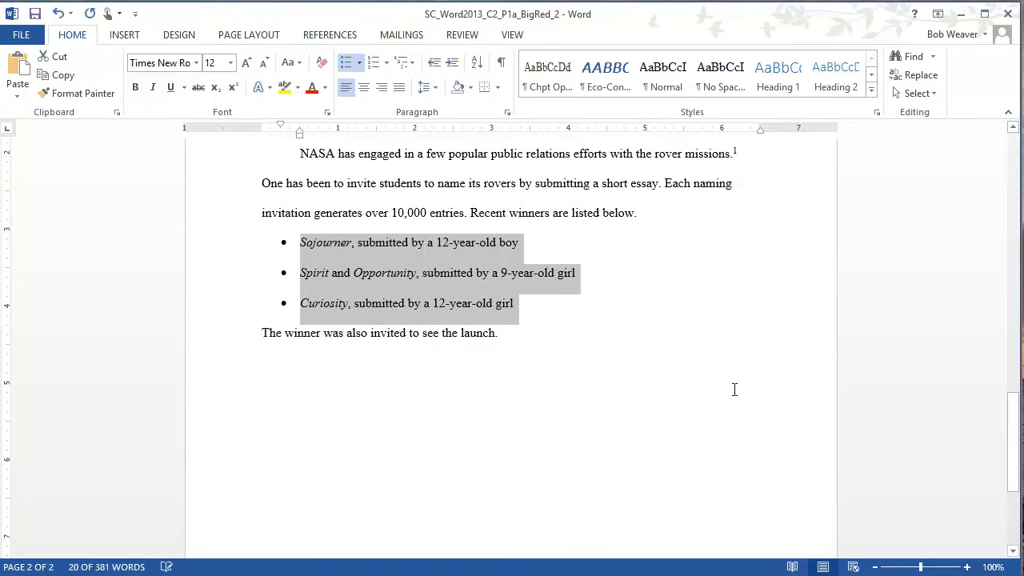
Following assignment instruction 17, insert a manual page break after the paper's last line on page two.
key("alt+Tab")
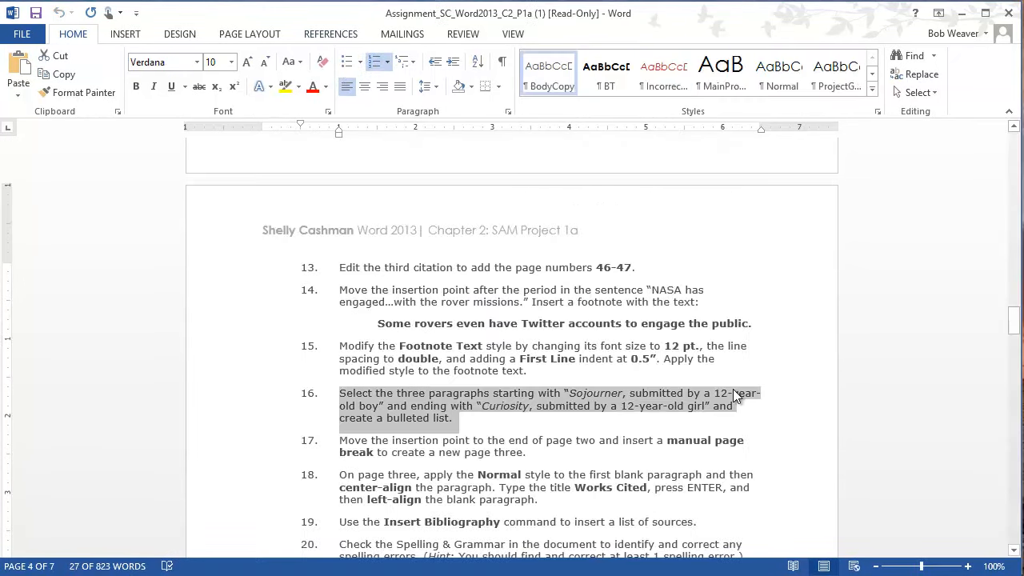
left_click_drag(332, 440, 563, 452)
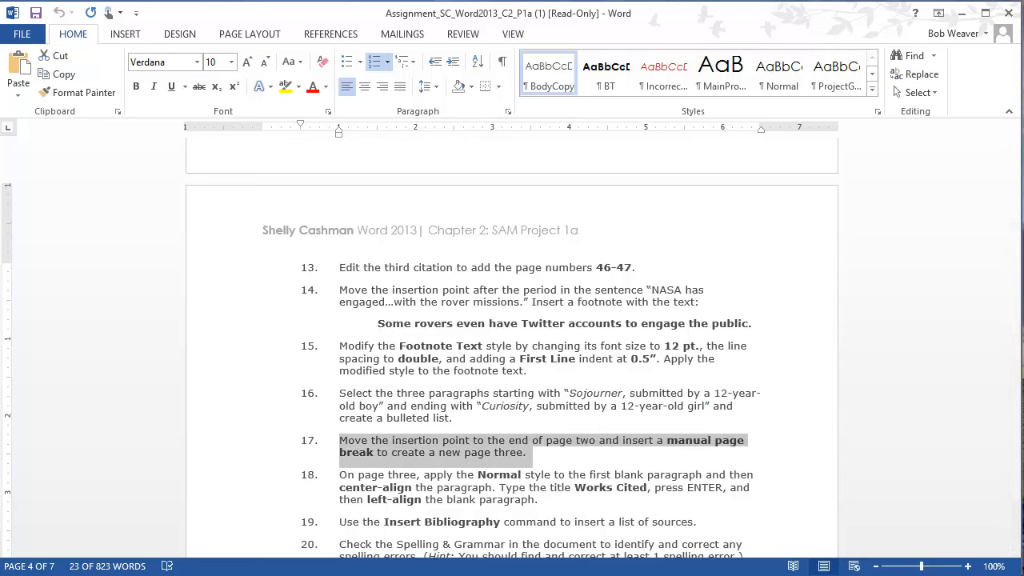
key("alt+Tab")
scroll(771, 425, "down", 5)
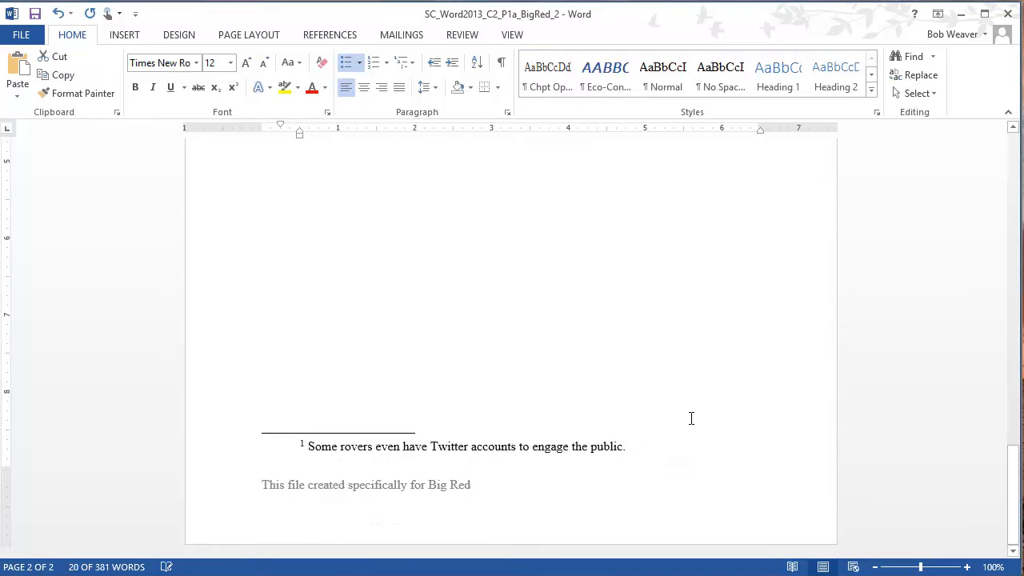
scroll(691, 418, "up", 4)
left_click(435, 349)
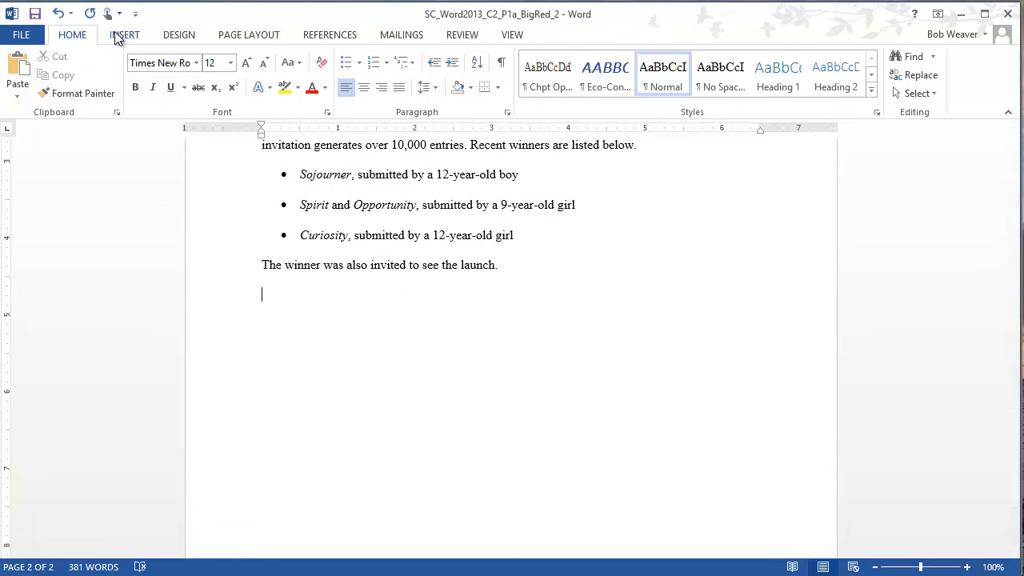
left_click(120, 35)
left_click(44, 94)
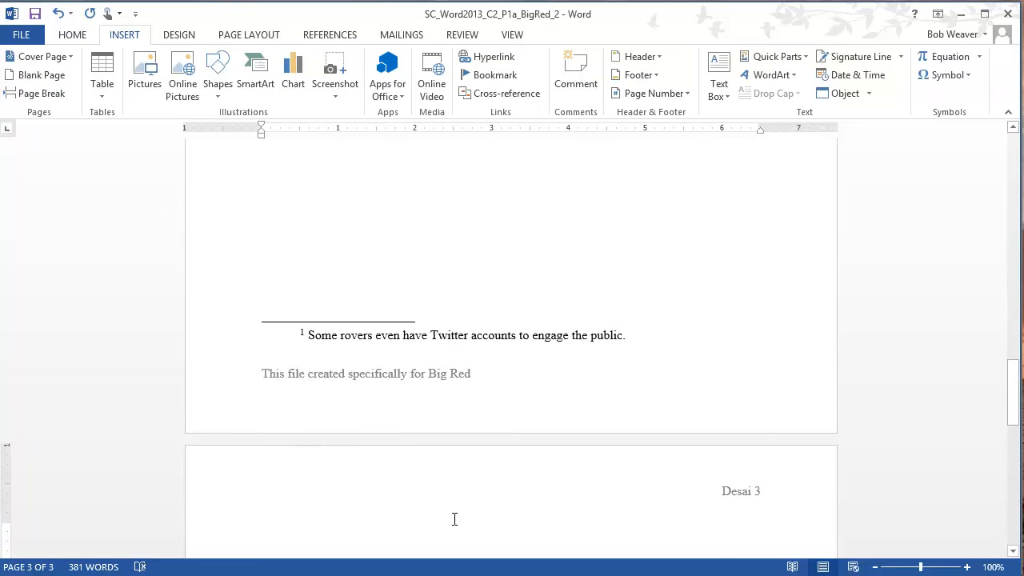
Following assignment instruction 18, add the centered title Works Cited on page three's first line, followed by a left-aligned blank paragraph.
key("alt+Tab")
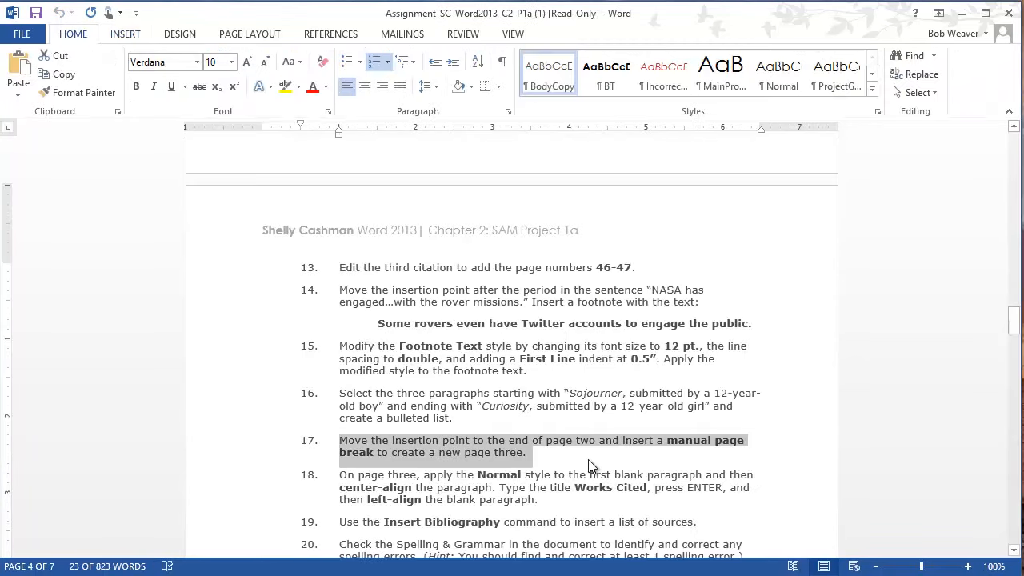
left_click_drag(339, 475, 540, 500)
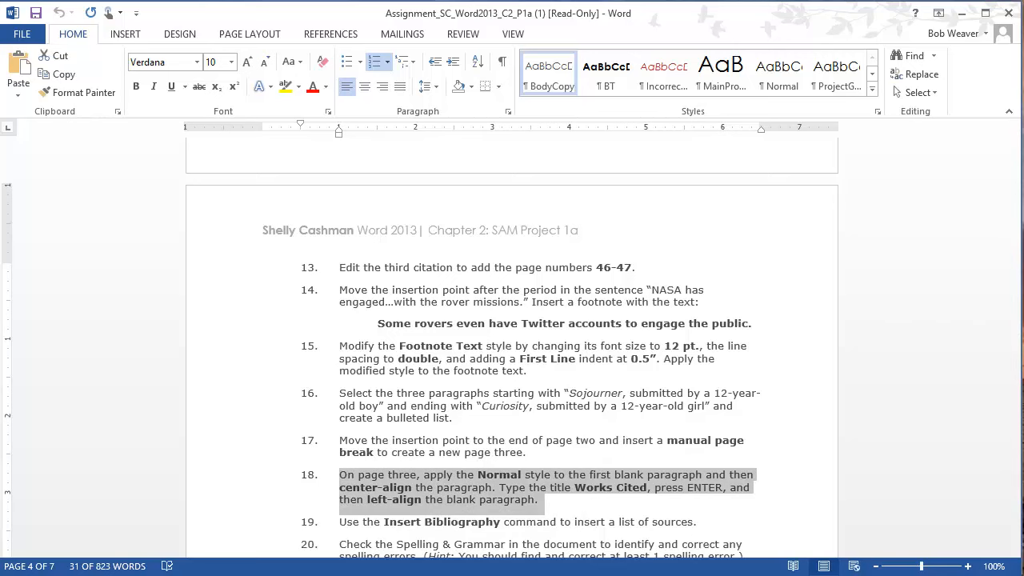
key("alt+Tab")
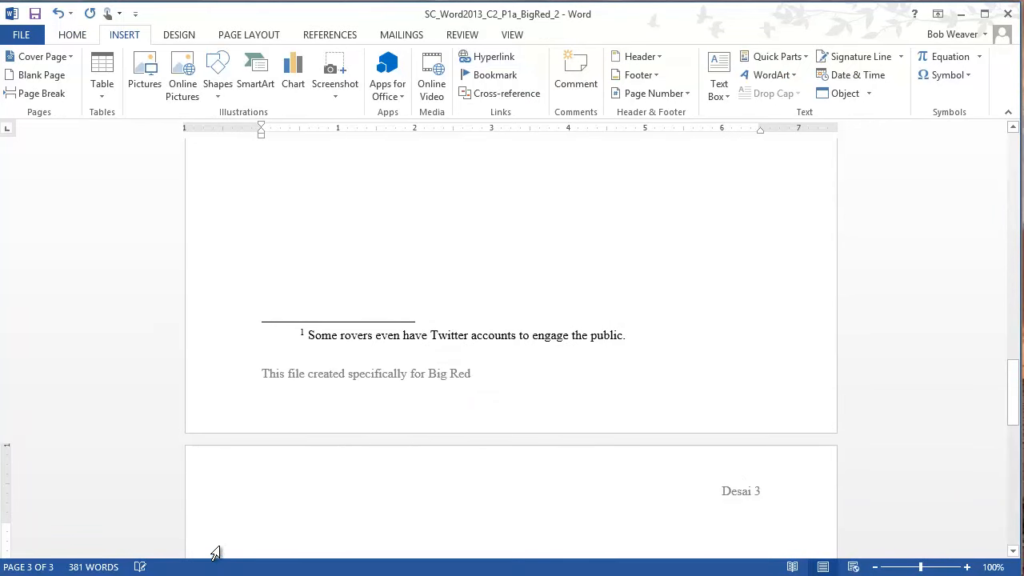
left_click(206, 538)
left_click(72, 35)
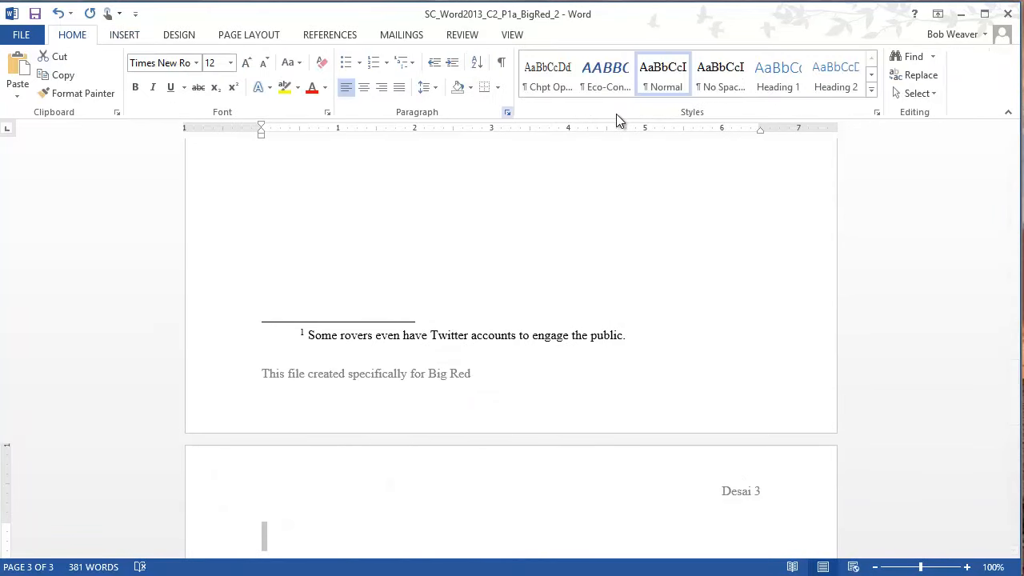
left_click(288, 530)
left_click(365, 90)
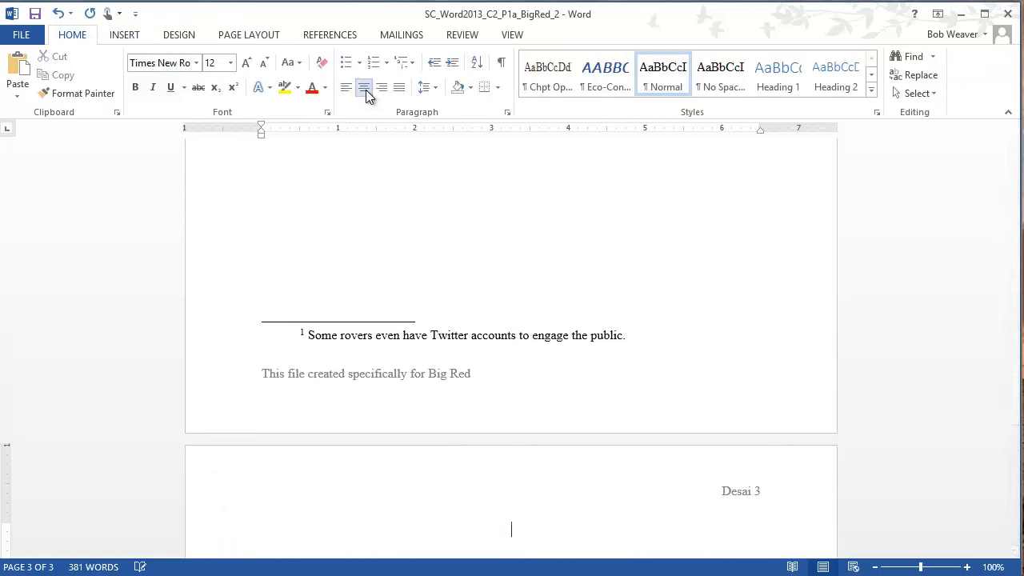
type("Works Cited")
key("Return")
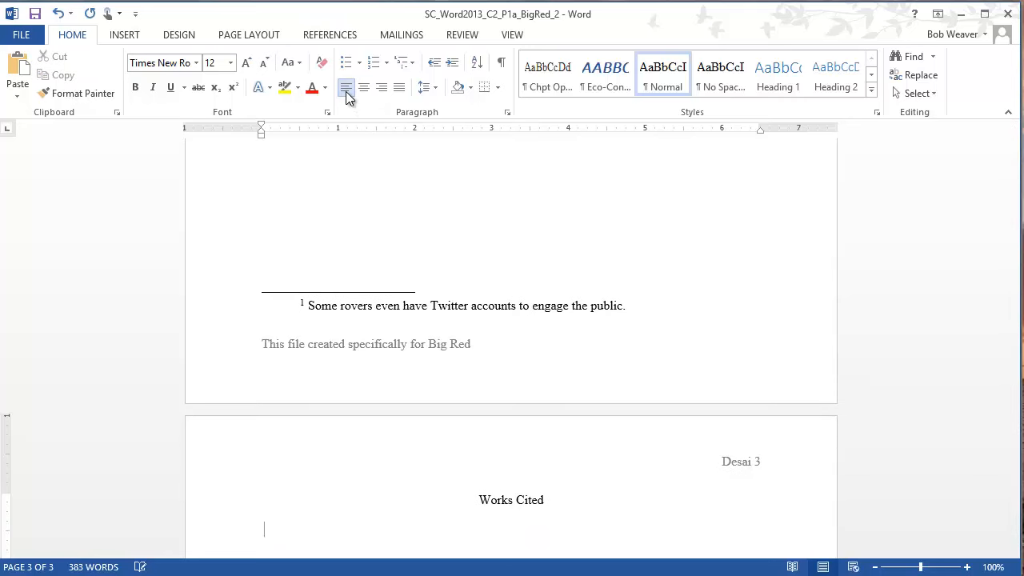
Following assignment instruction 19, insert the list of sources below the Works Cited title with the Insert Bibliography command.
key("alt+Tab")
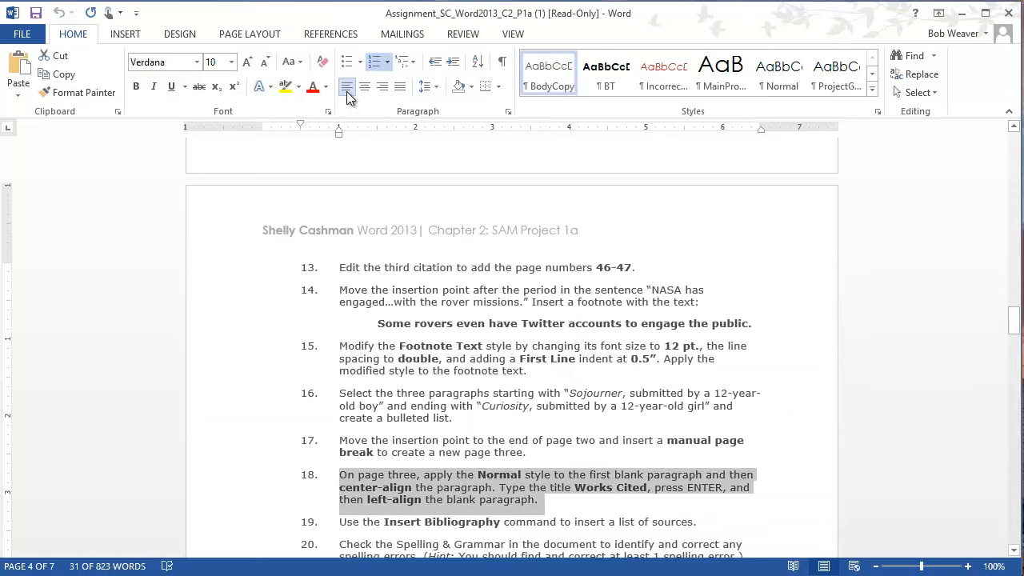
scroll(557, 477, "down", 2)
left_click_drag(341, 445, 704, 459)
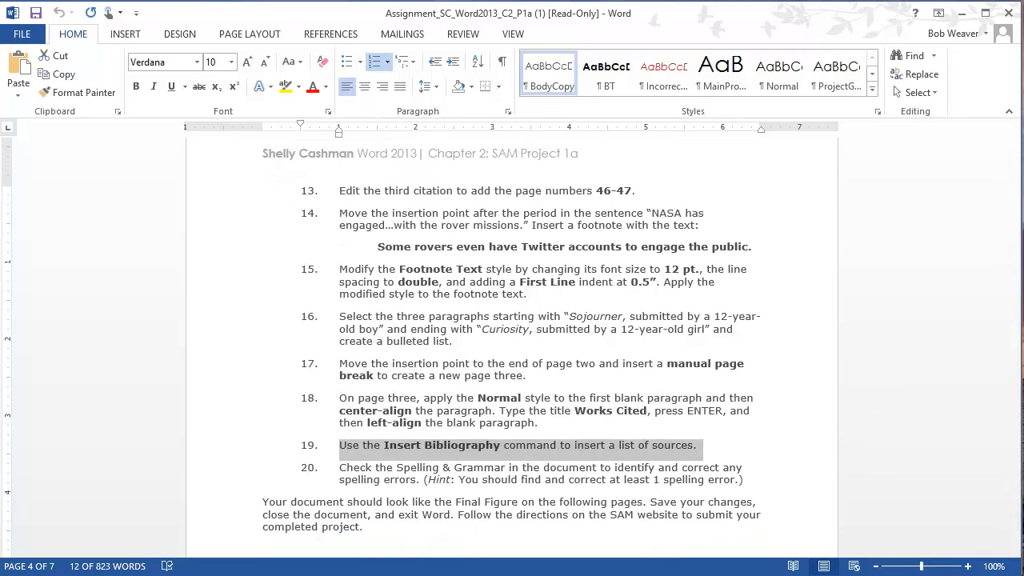
key("alt+Tab")
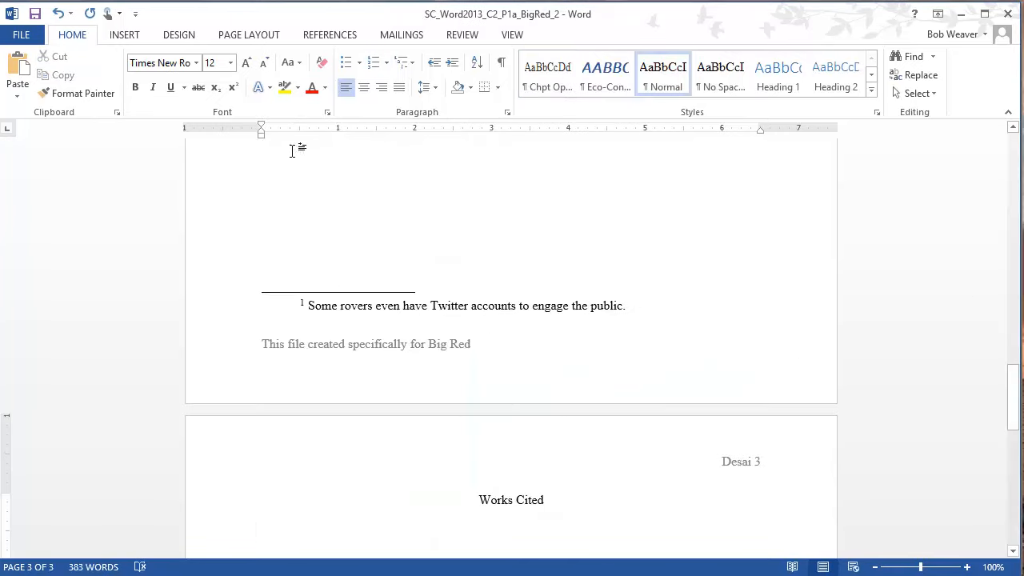
left_click(330, 35)
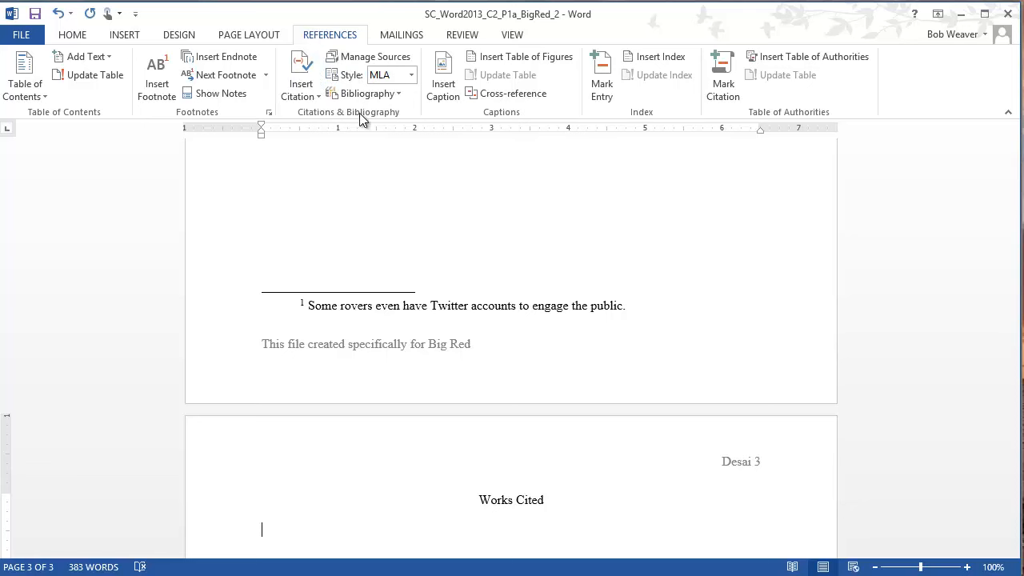
left_click(399, 93)
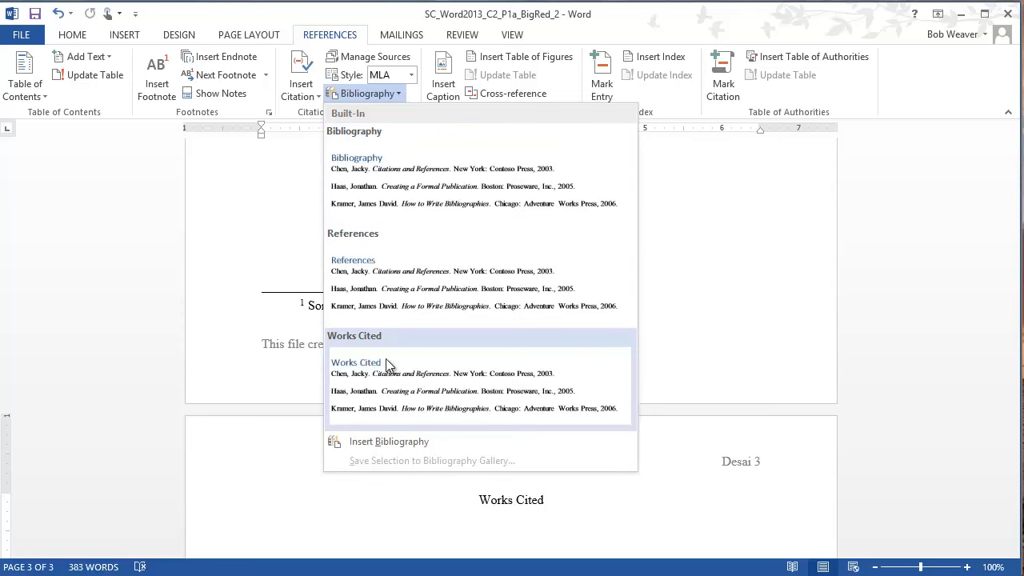
left_click(456, 443)
scroll(528, 397, "down", 5)
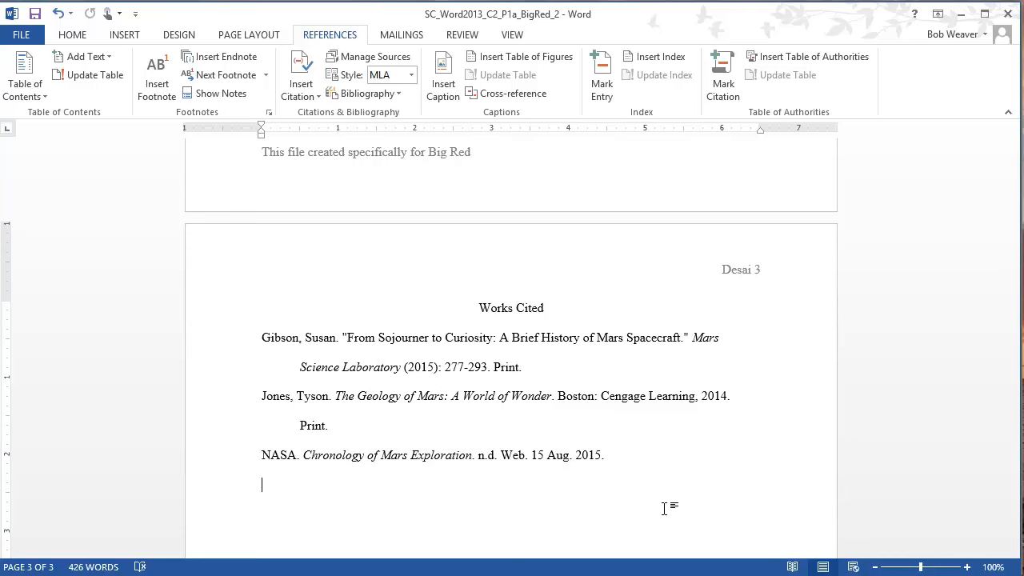
Following assignment instruction 20, run the Spelling & Grammar check on the paper and correct "sceintific" to "scientific".
key("alt+Tab")
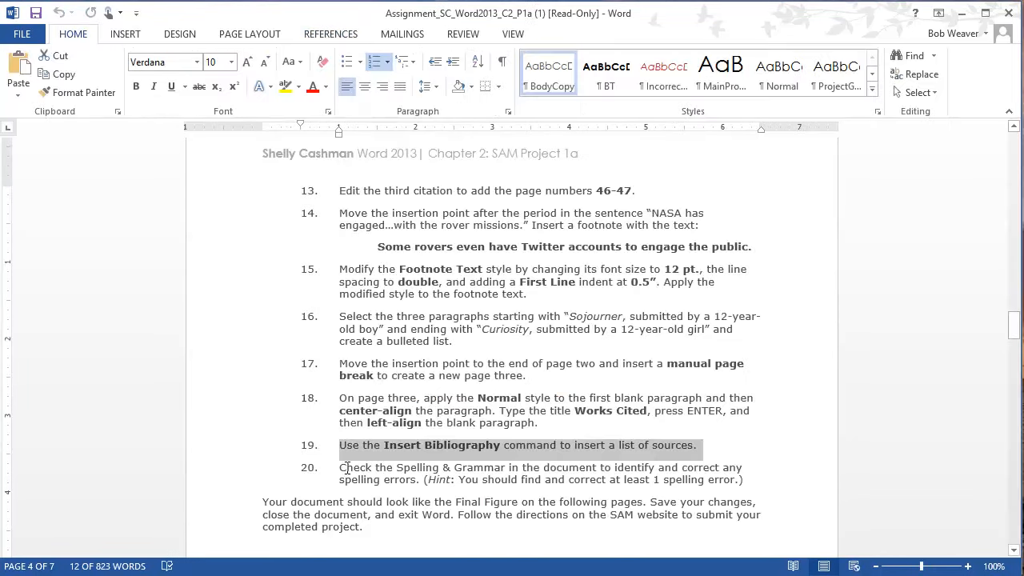
left_click_drag(343, 467, 748, 481)
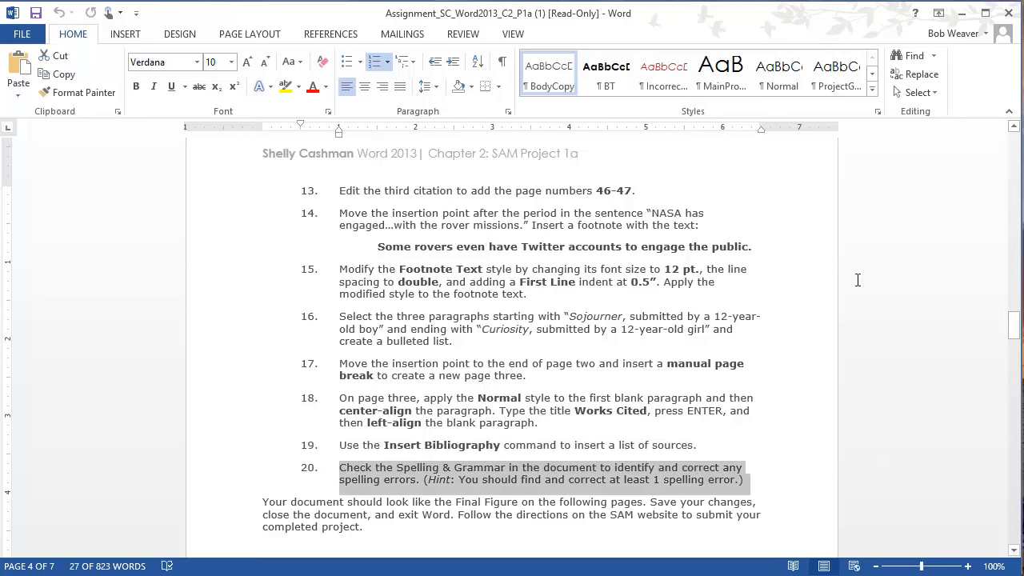
key("alt+Tab")
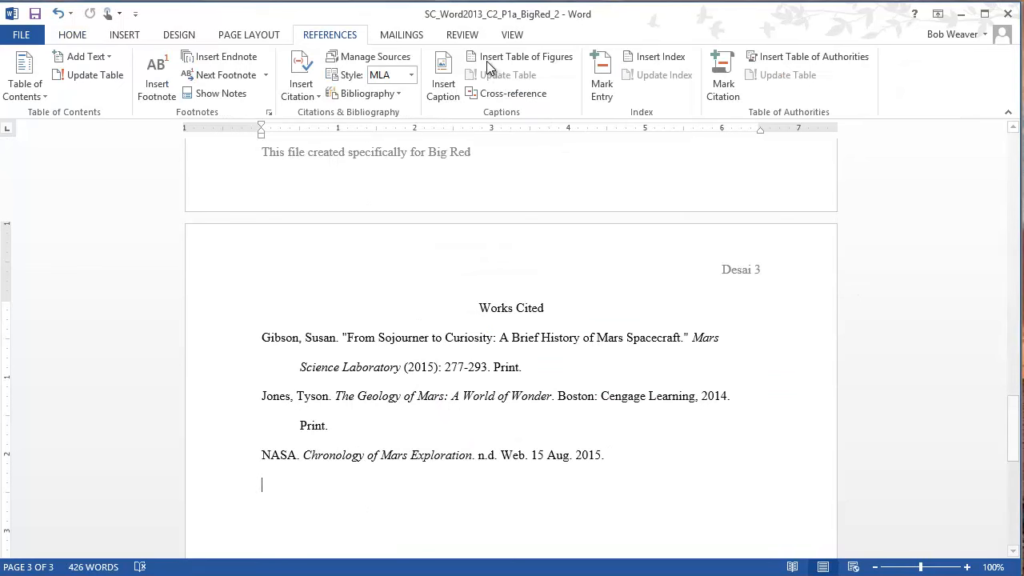
left_click(463, 35)
left_click(24, 80)
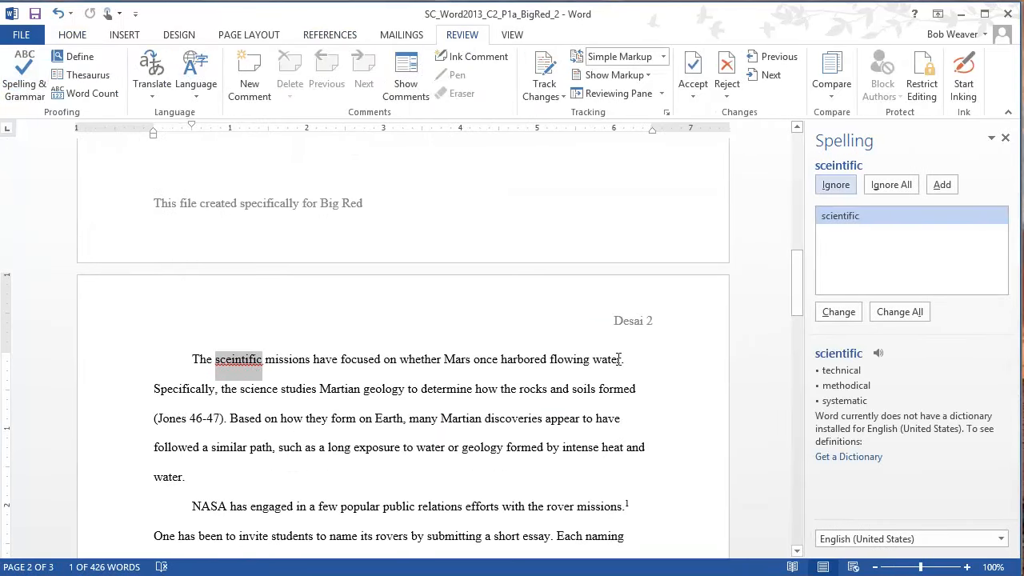
left_click(838, 314)
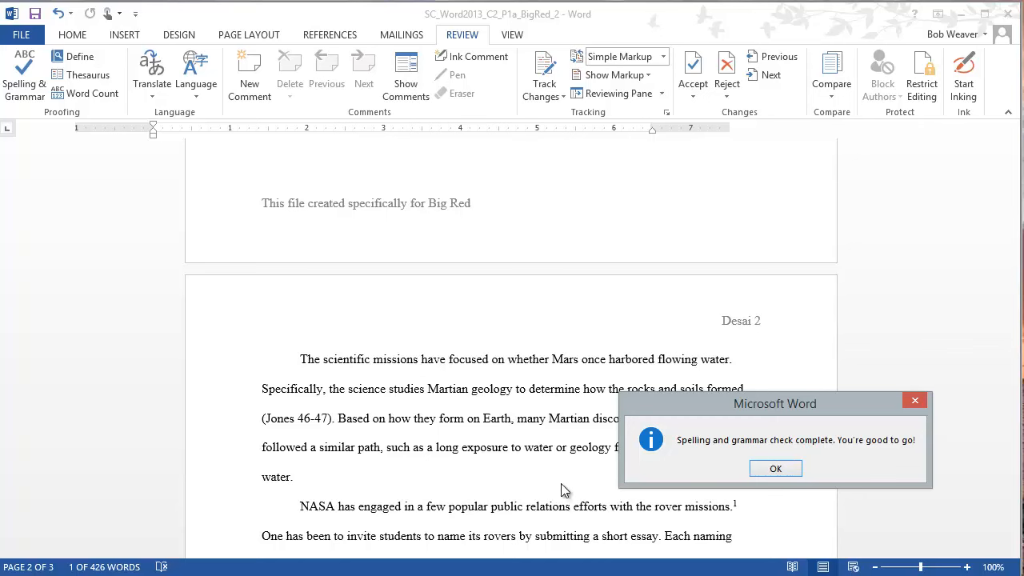
left_click(773, 470)
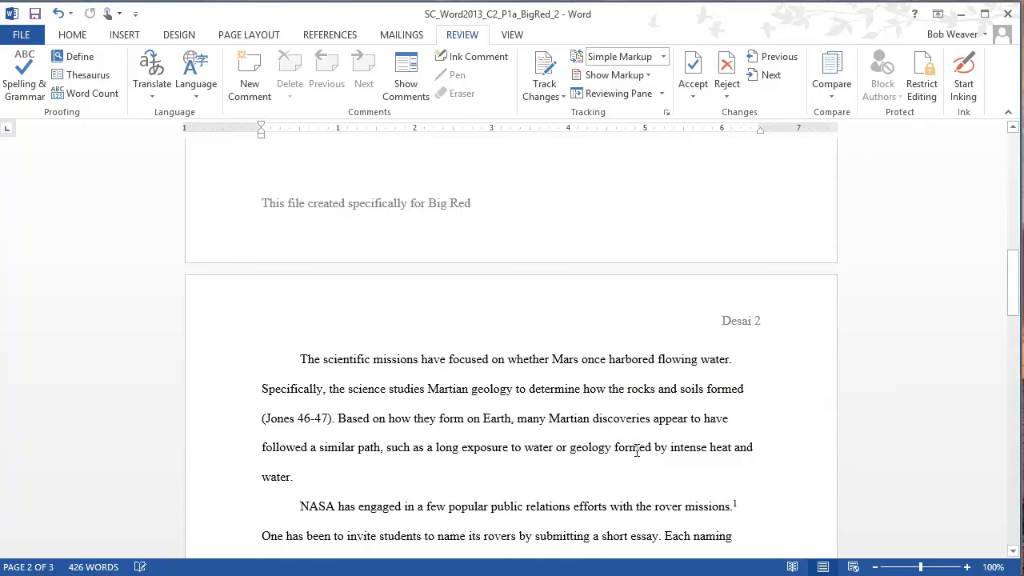
Review the closing instructions and the first two pages of the Final Figure in the assignment document.
key("alt+Tab")
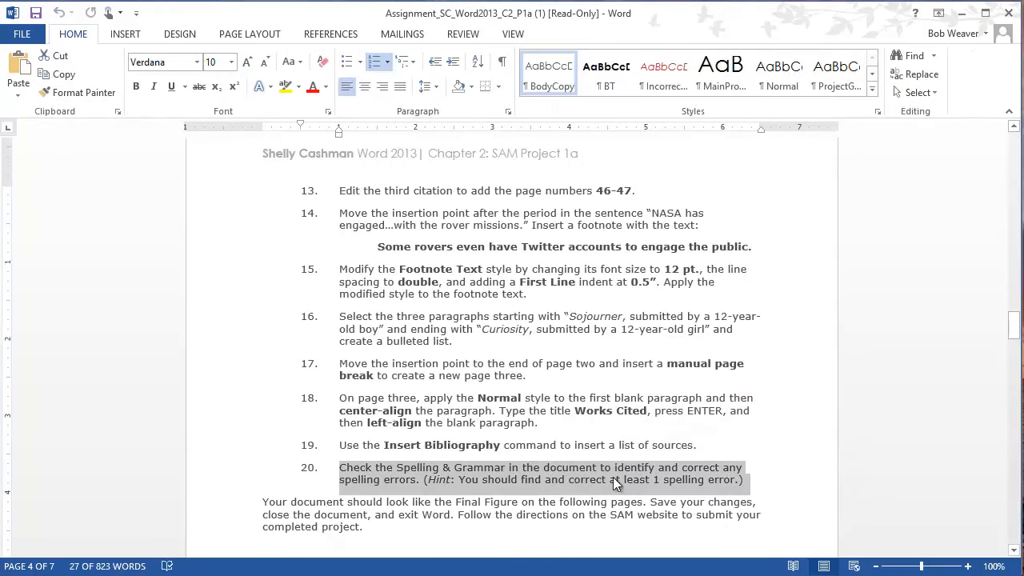
left_click(312, 513)
scroll(318, 507, "down", 3)
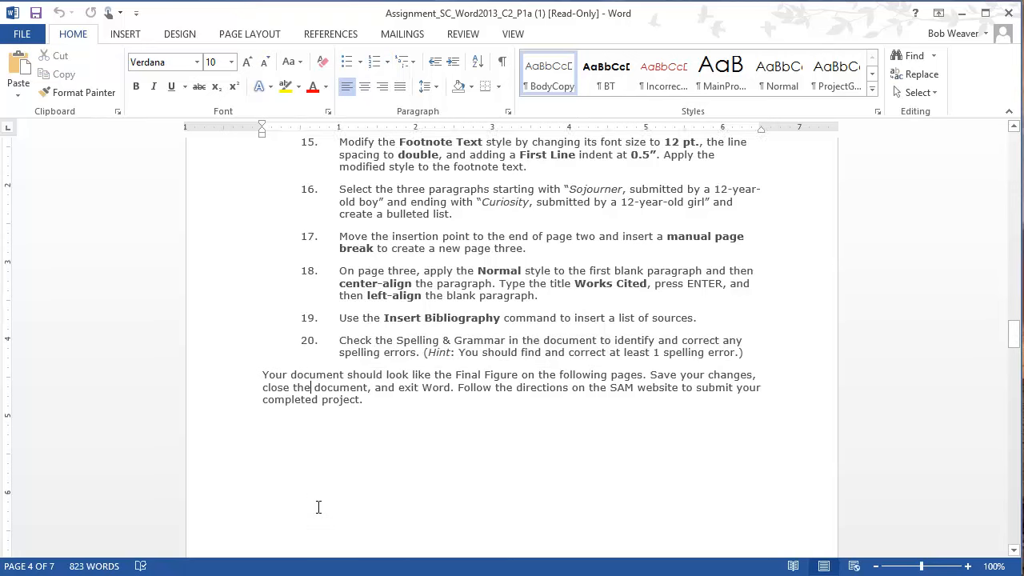
scroll(318, 508, "down", 15)
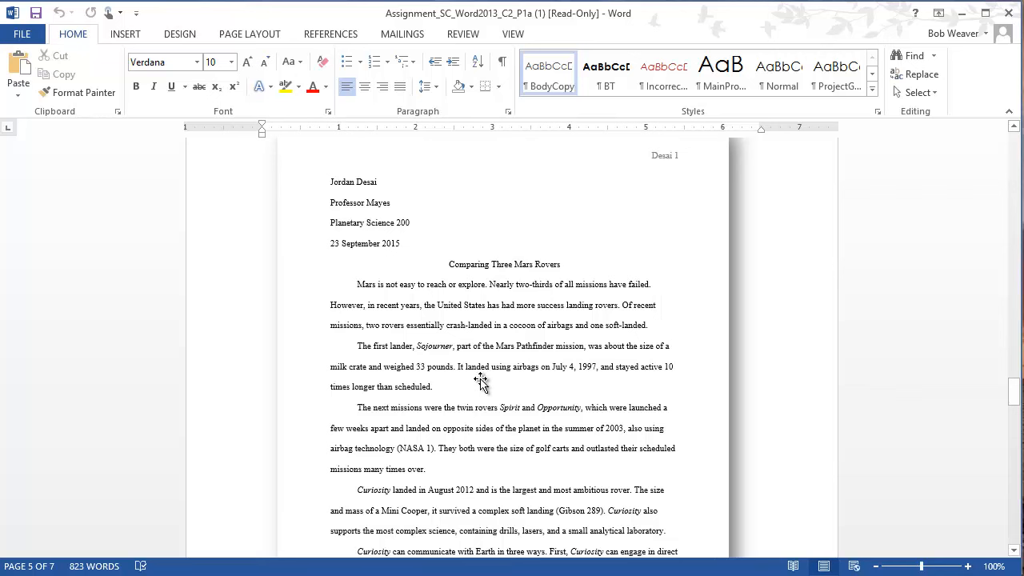
scroll(478, 383, "down", 3)
scroll(451, 357, "down", 3)
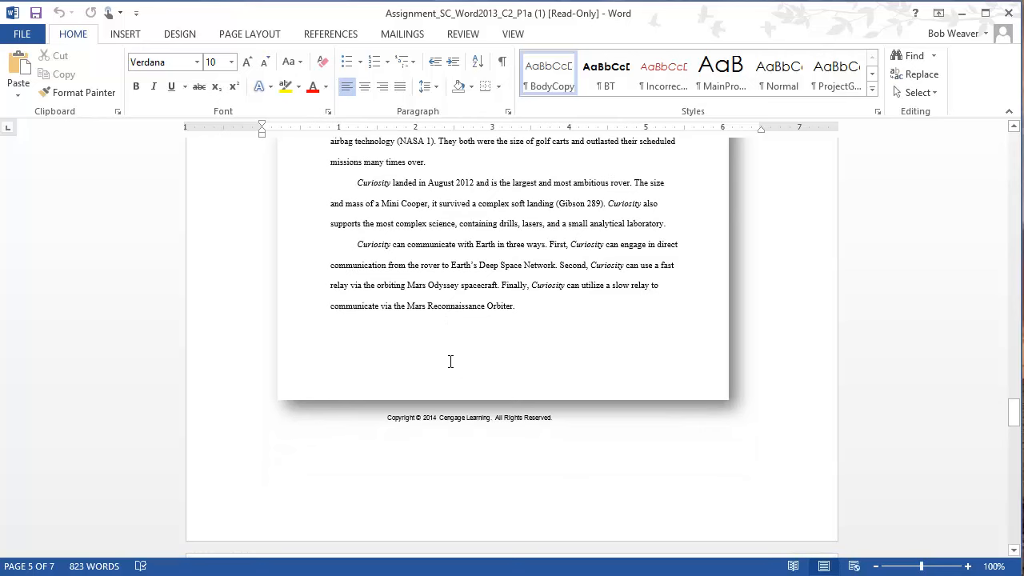
scroll(450, 364, "down", 10)
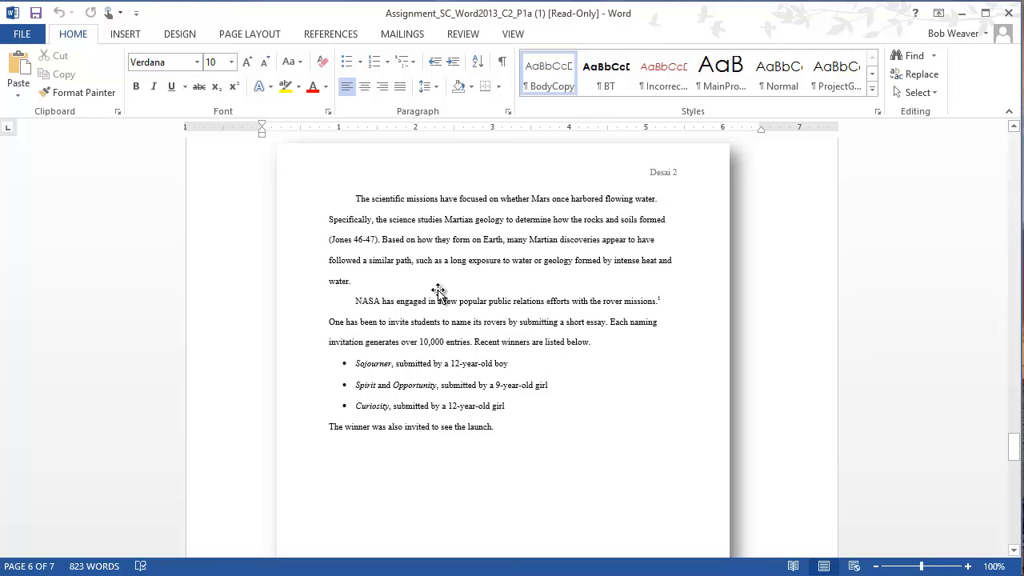
Compare page three of the Final Figure with the finished paper, checking its body pages, footnote and Works Cited list.
scroll(439, 292, "down", 10)
scroll(439, 292, "down", 8)
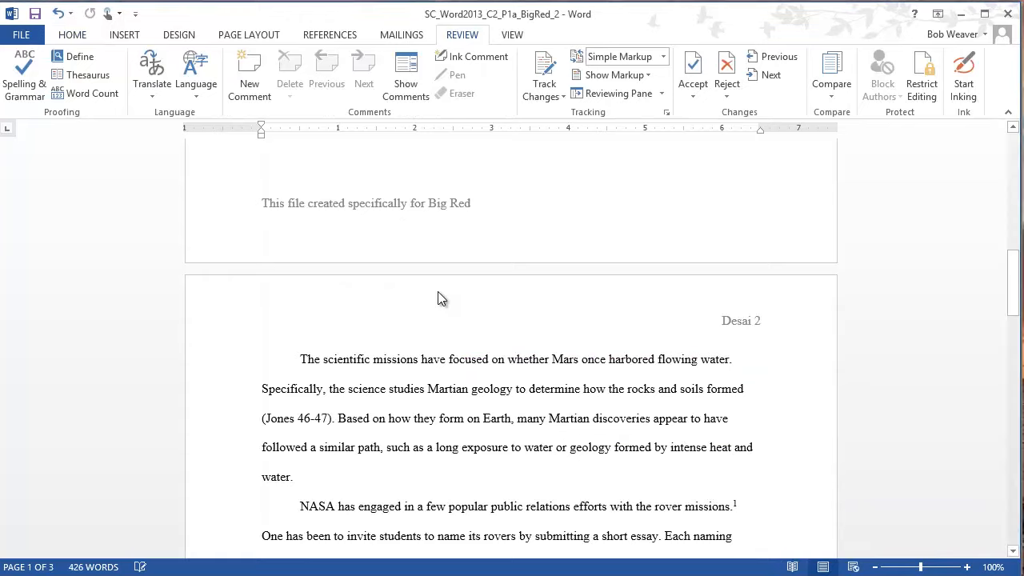
scroll(439, 298, "up", 15)
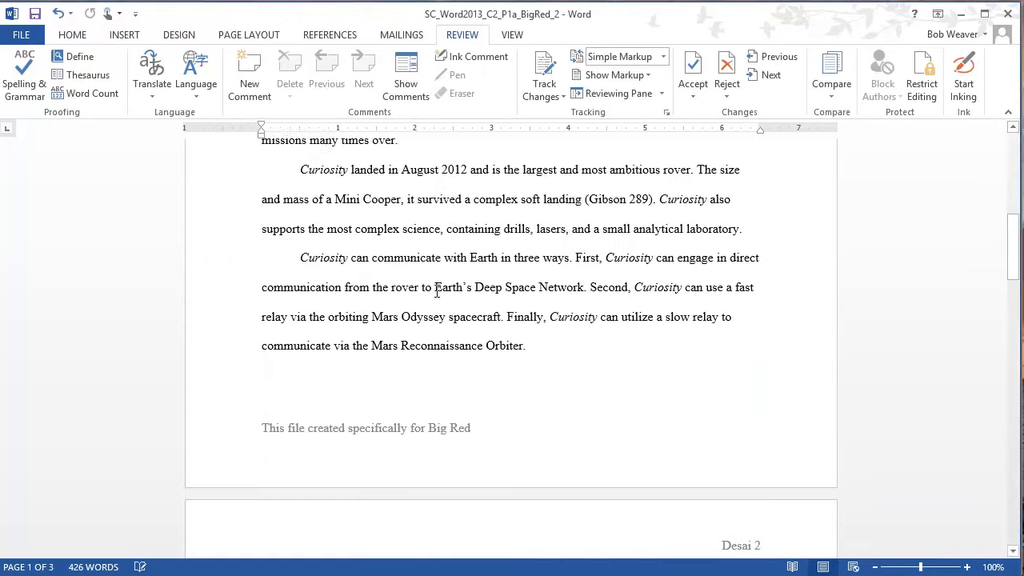
scroll(435, 291, "down", 4)
scroll(435, 292, "down", 10)
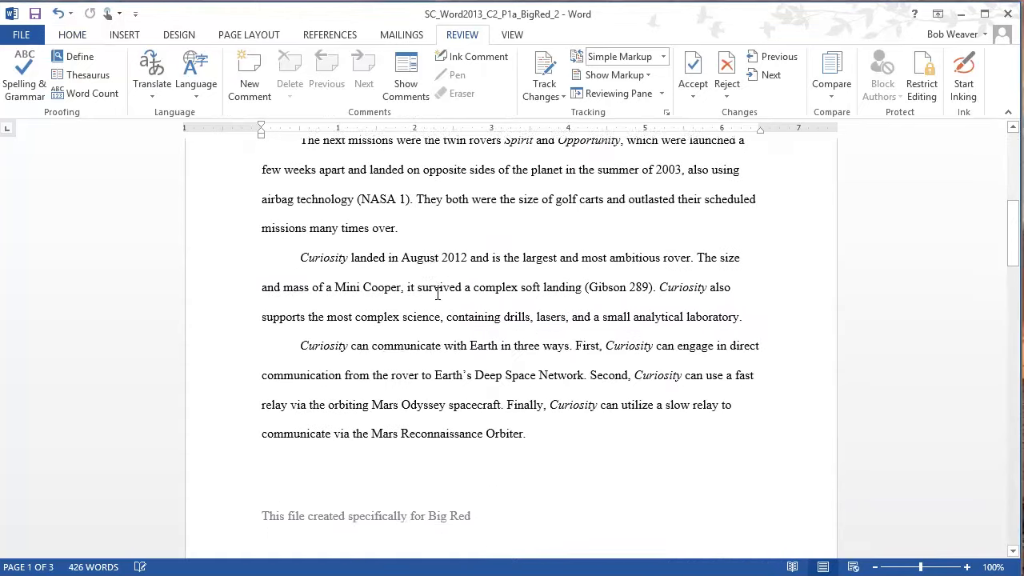
scroll(437, 295, "down", 15)
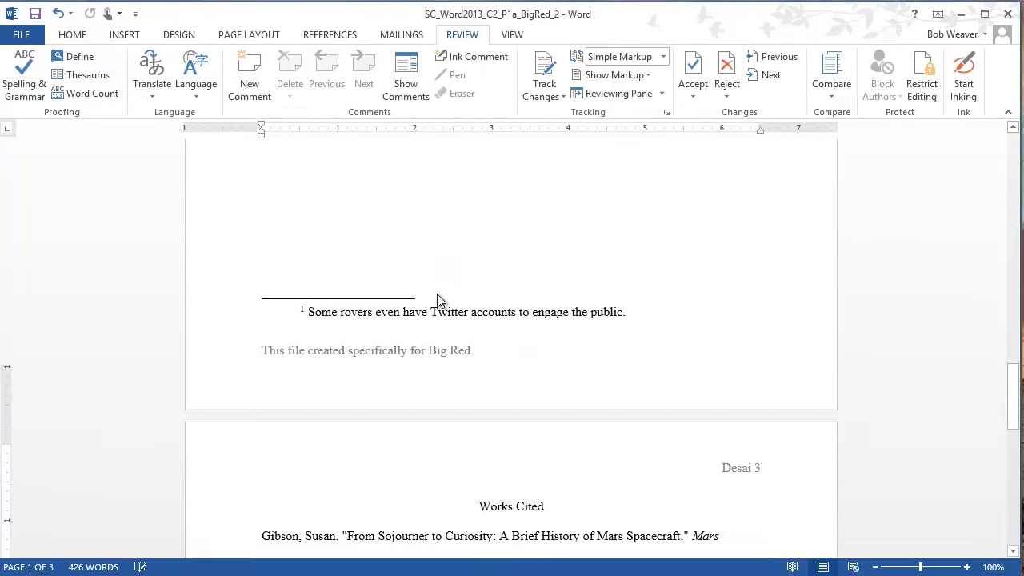
scroll(437, 300, "up", 20)
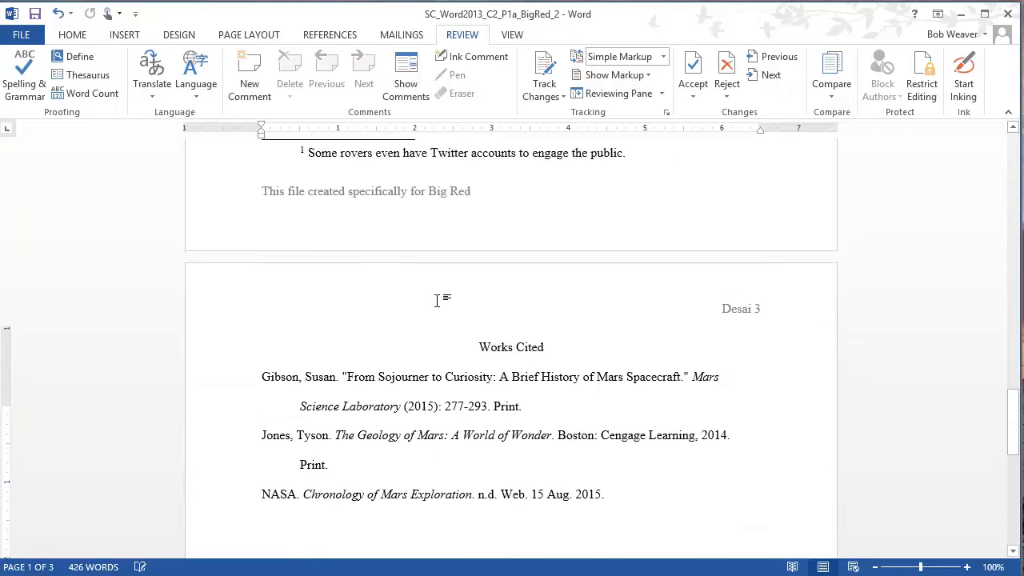
scroll(438, 300, "up", 3)
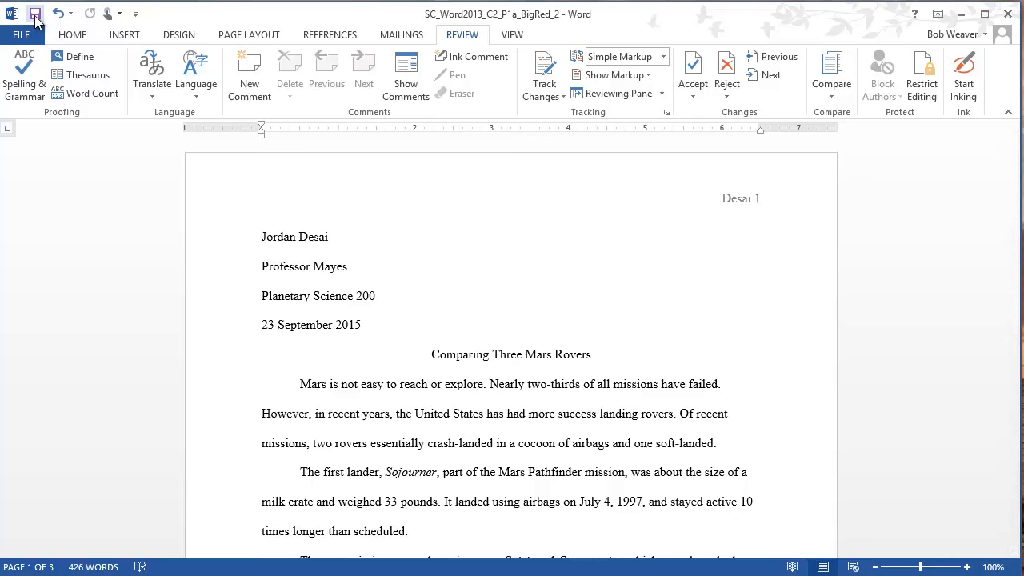
Close the paper and the assignment document, and submit SC_Word2013_C2_P1a_BigRed_2.docx from the Desktop for the Word 2 assignment in SAM.
left_click(1007, 16)
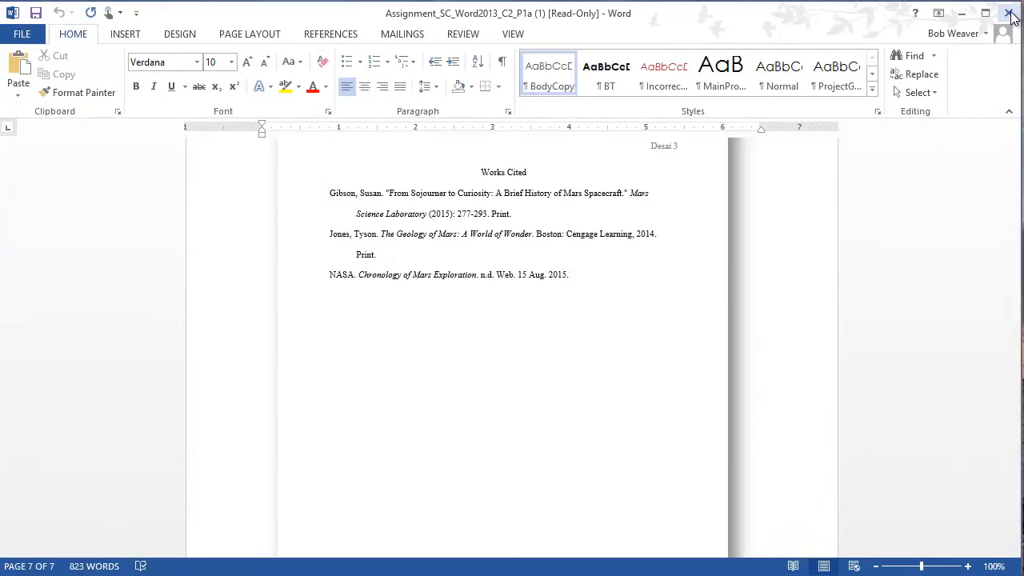
left_click(1007, 16)
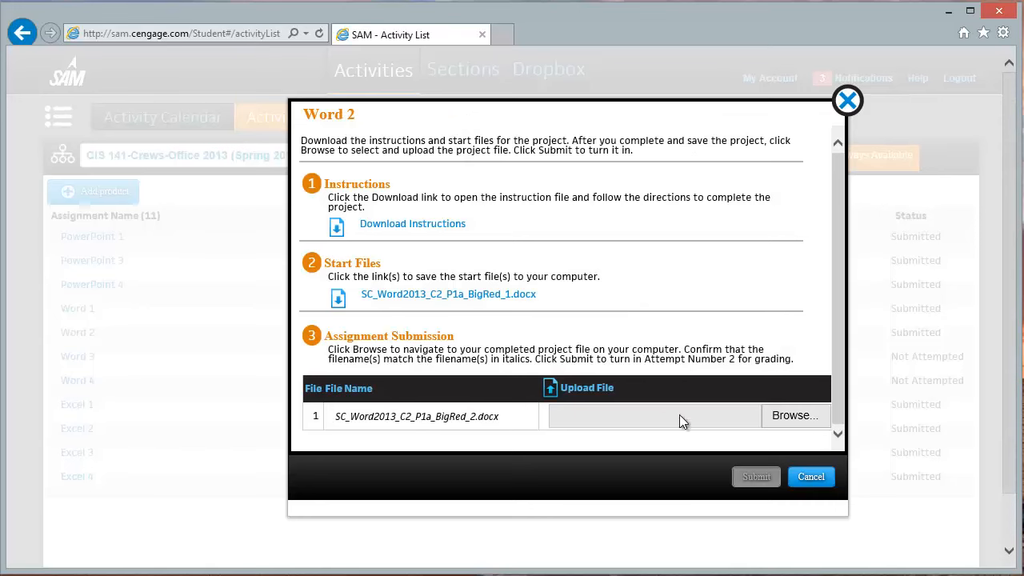
left_click(782, 416)
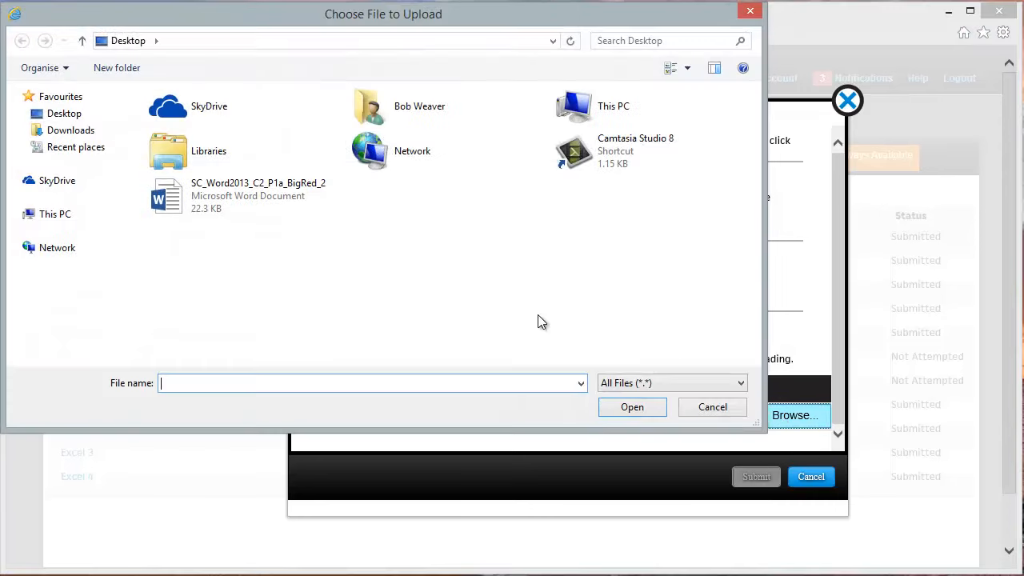
left_click(219, 199)
left_click(632, 409)
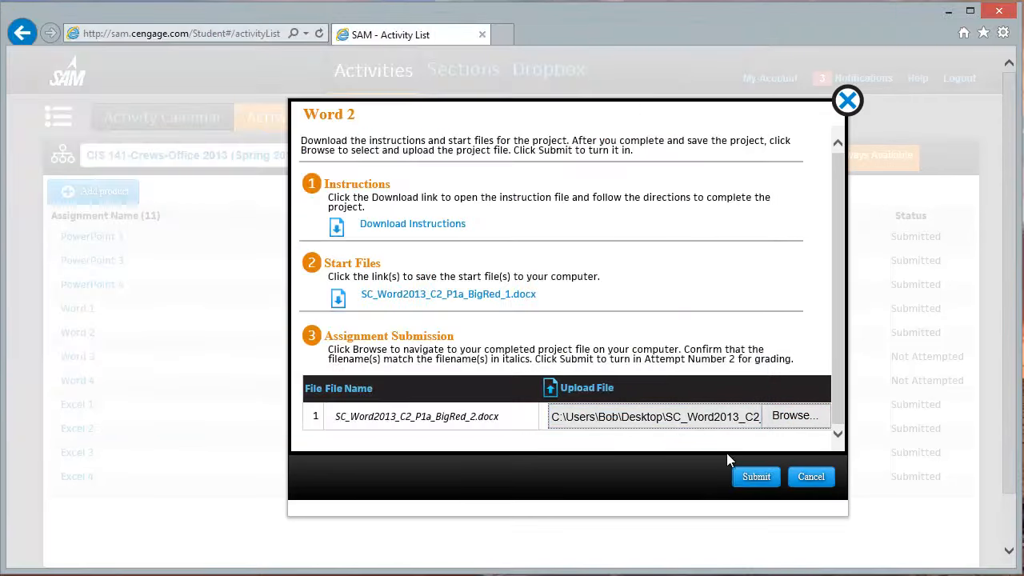
left_click(756, 476)
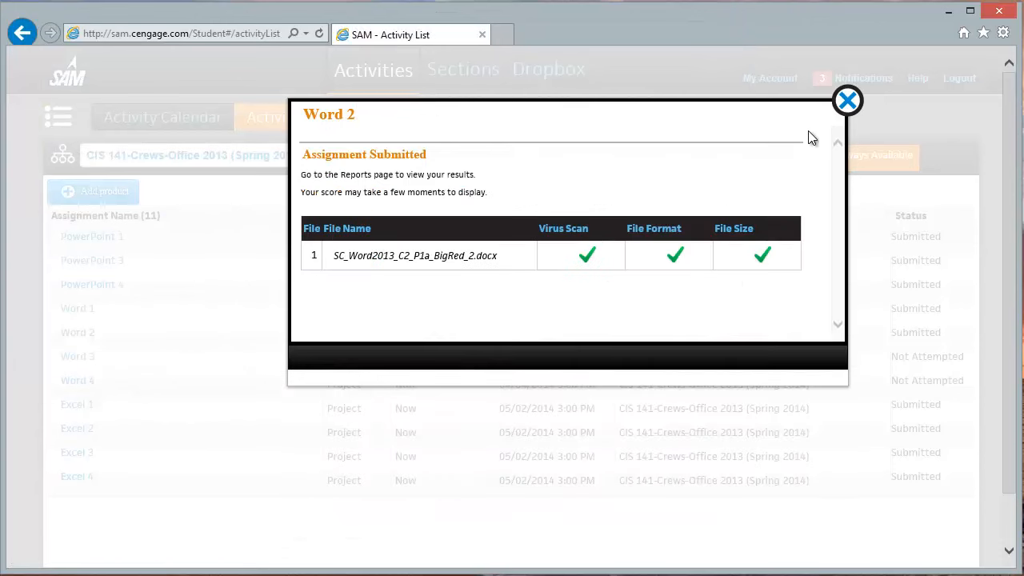
left_click(847, 100)
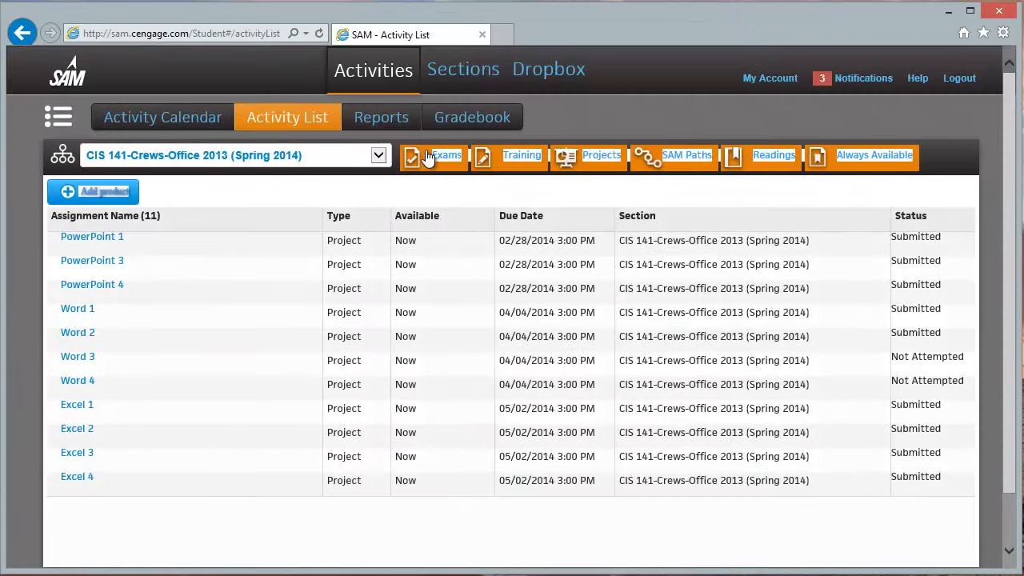
Open the graded report for the Word 2 submission of 02/25/2014 11:24AM from the SAM activity reports.
left_click(382, 118)
scroll(295, 316, "down", 3)
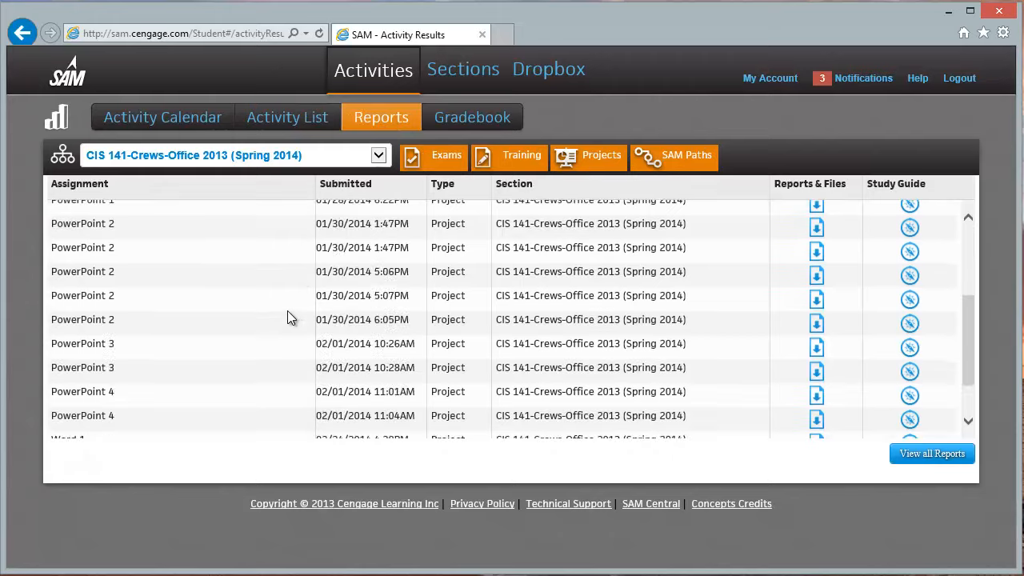
scroll(285, 318, "down", 2)
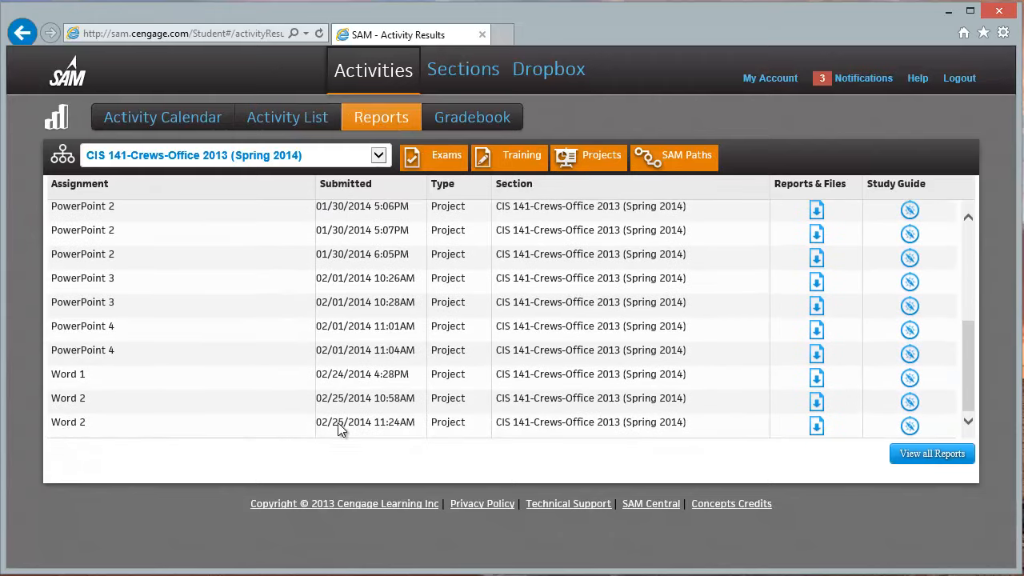
left_click(817, 428)
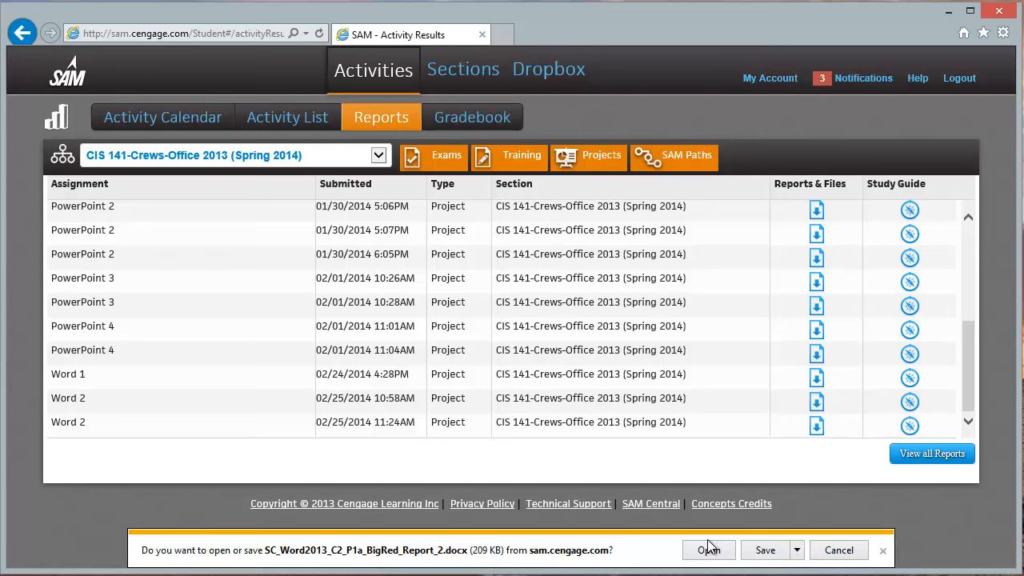
left_click(707, 552)
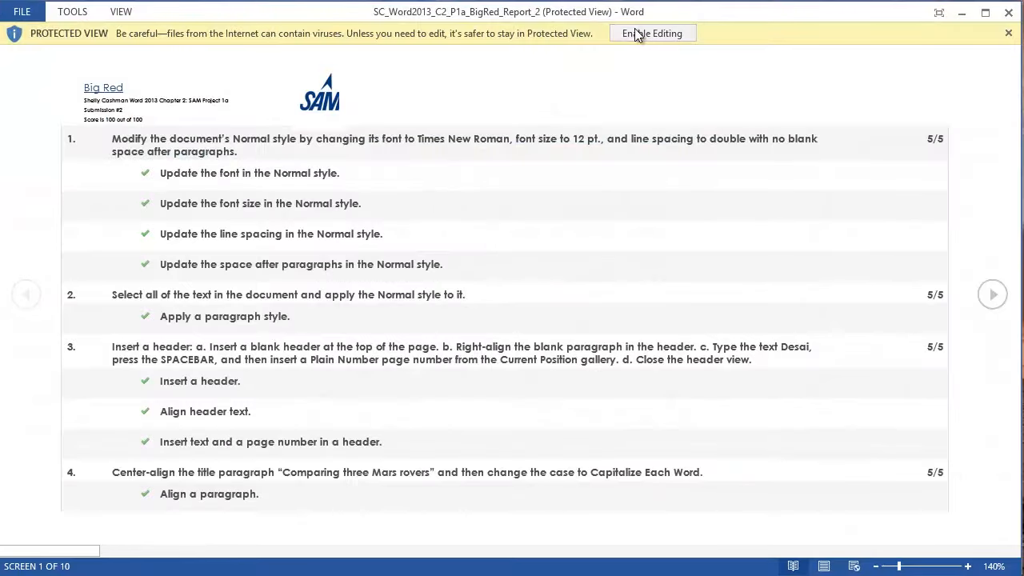
Enable editing in the report and review the overall score and the per-instruction results on its first page.
left_click(645, 40)
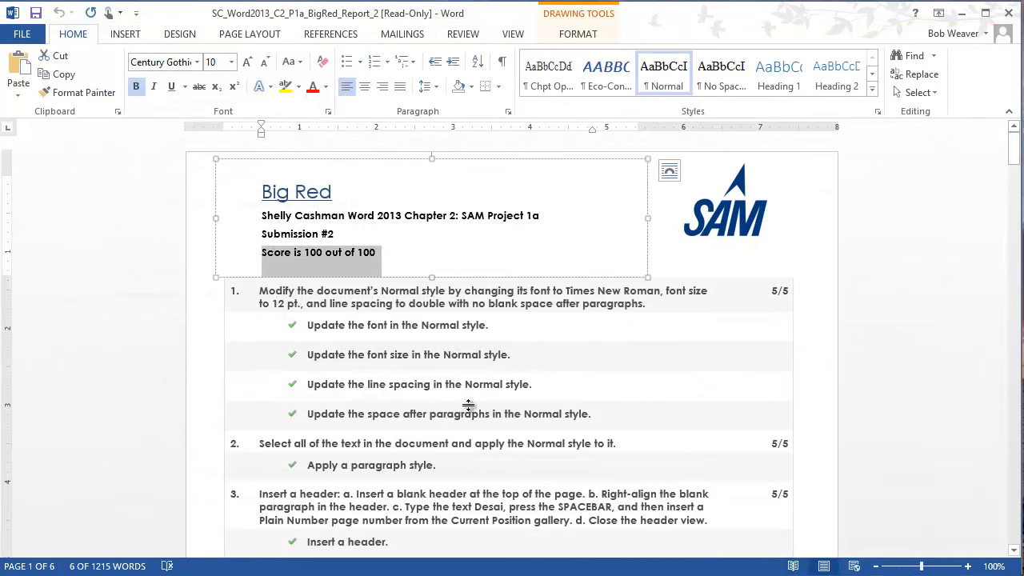
scroll(479, 422, "down", 2)
scroll(479, 423, "up", 2)
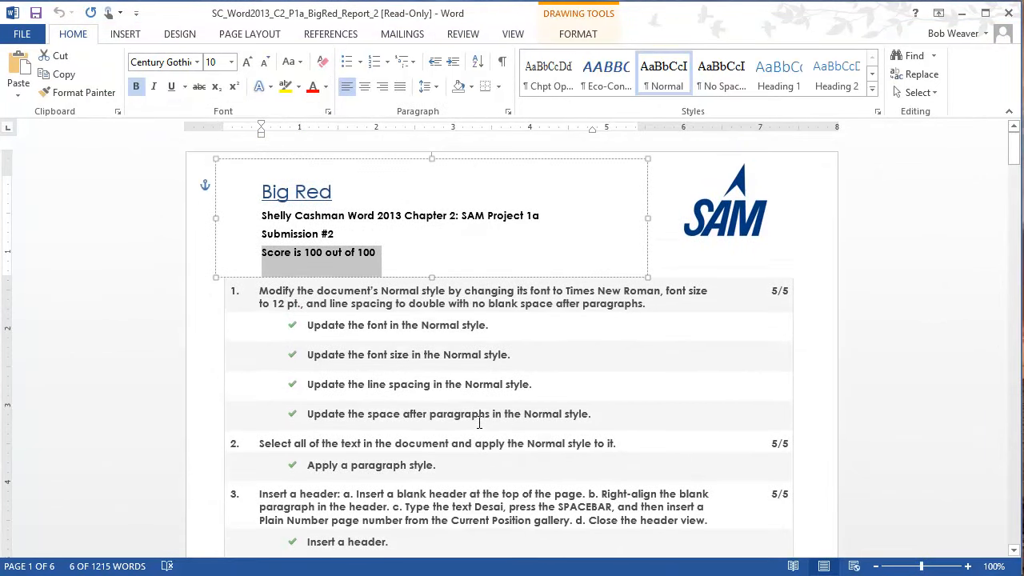